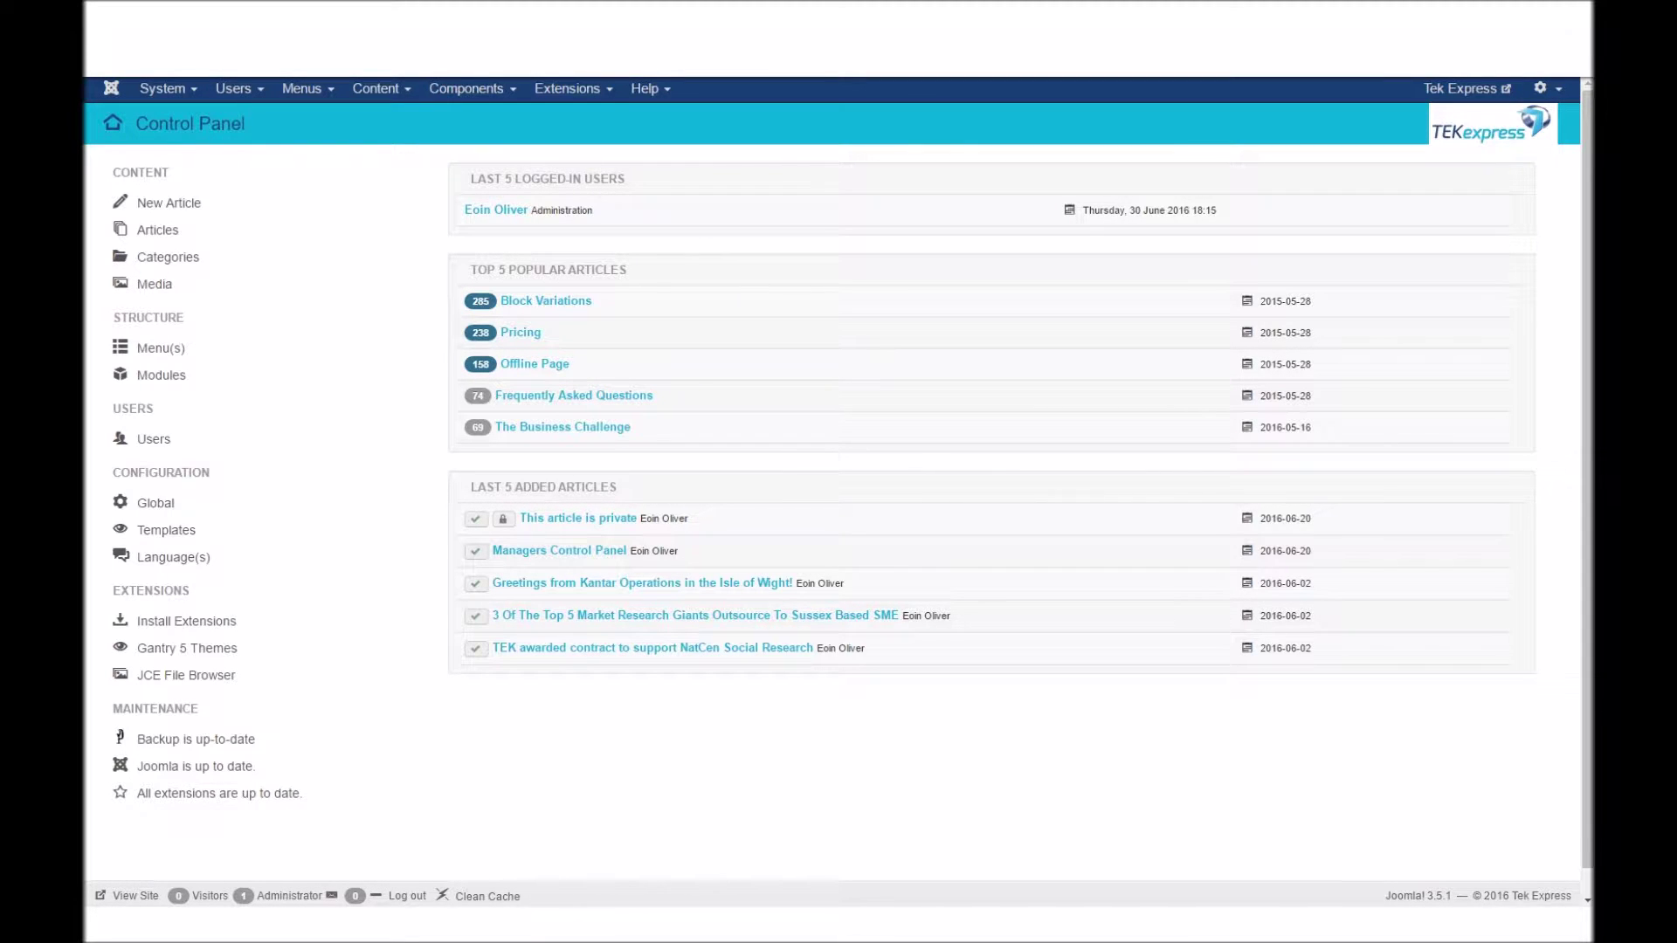
Open the Default (SquareBalloon) editor profile in the JCE Editor component
click(489, 88)
click(538, 253)
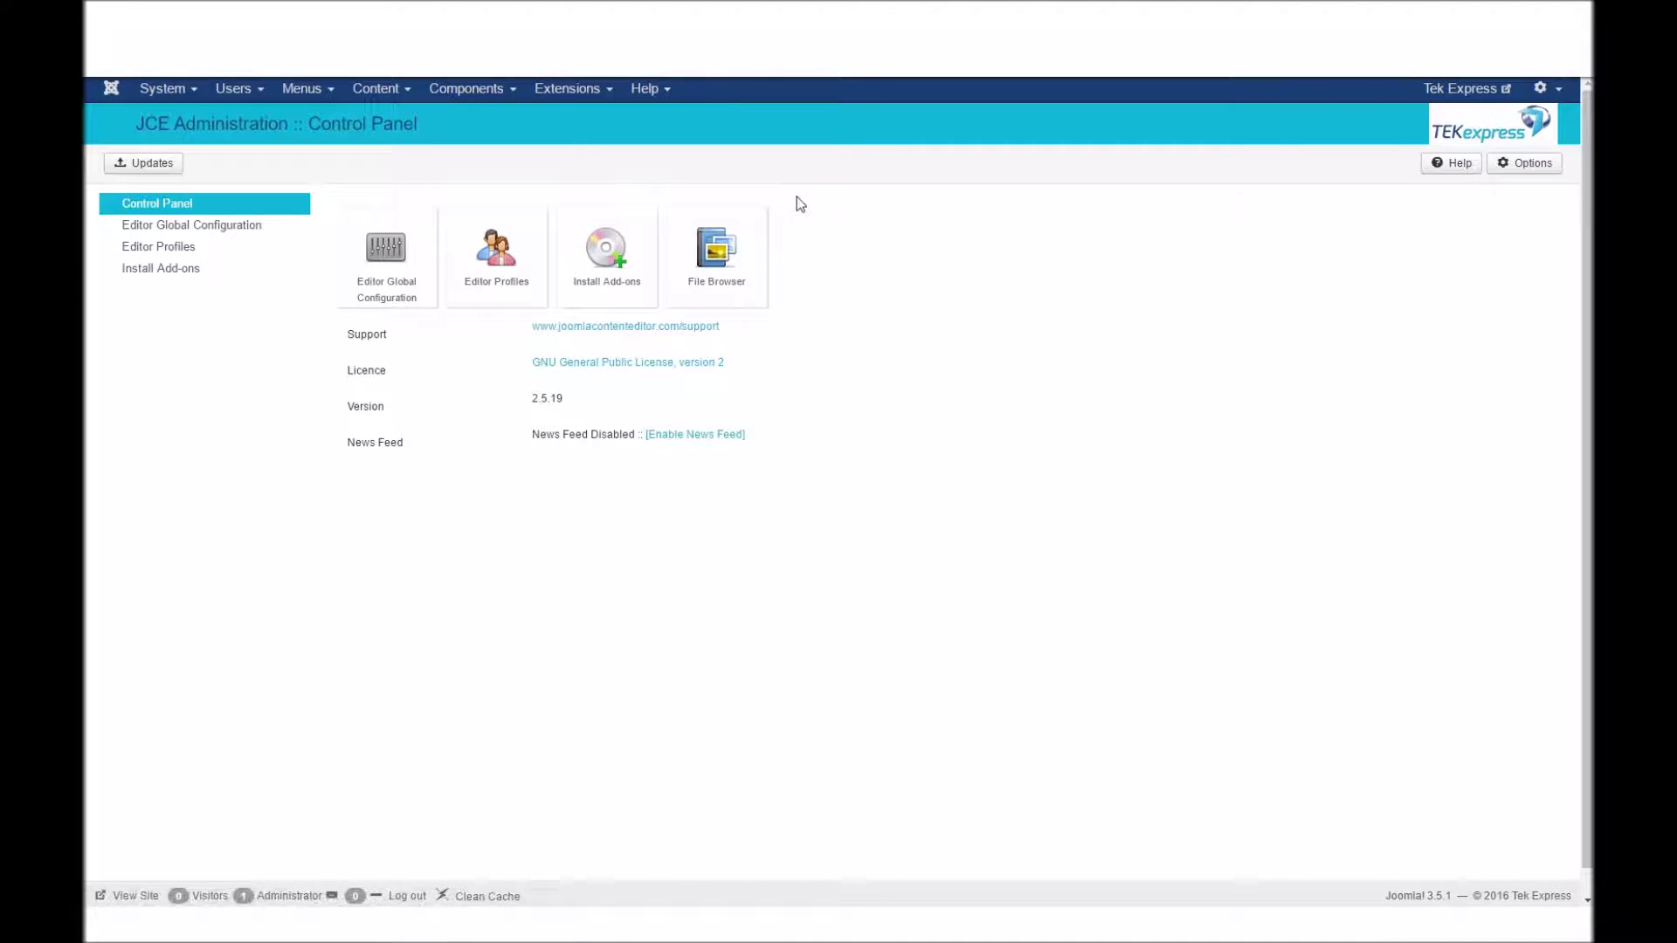
click(498, 265)
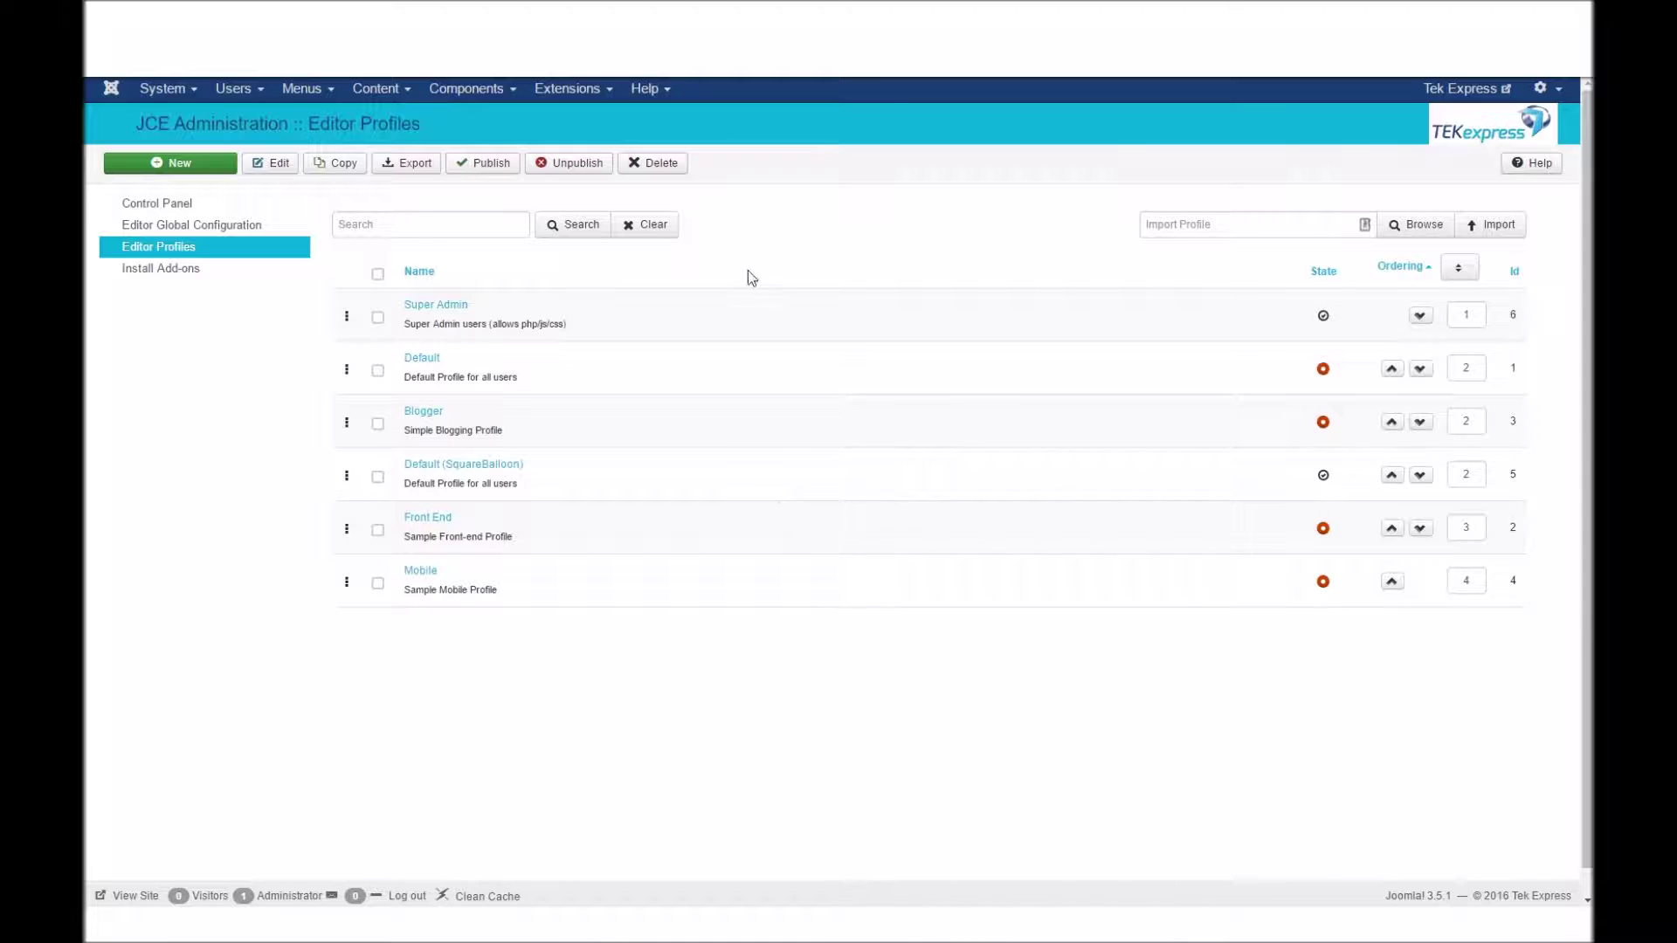
click(468, 472)
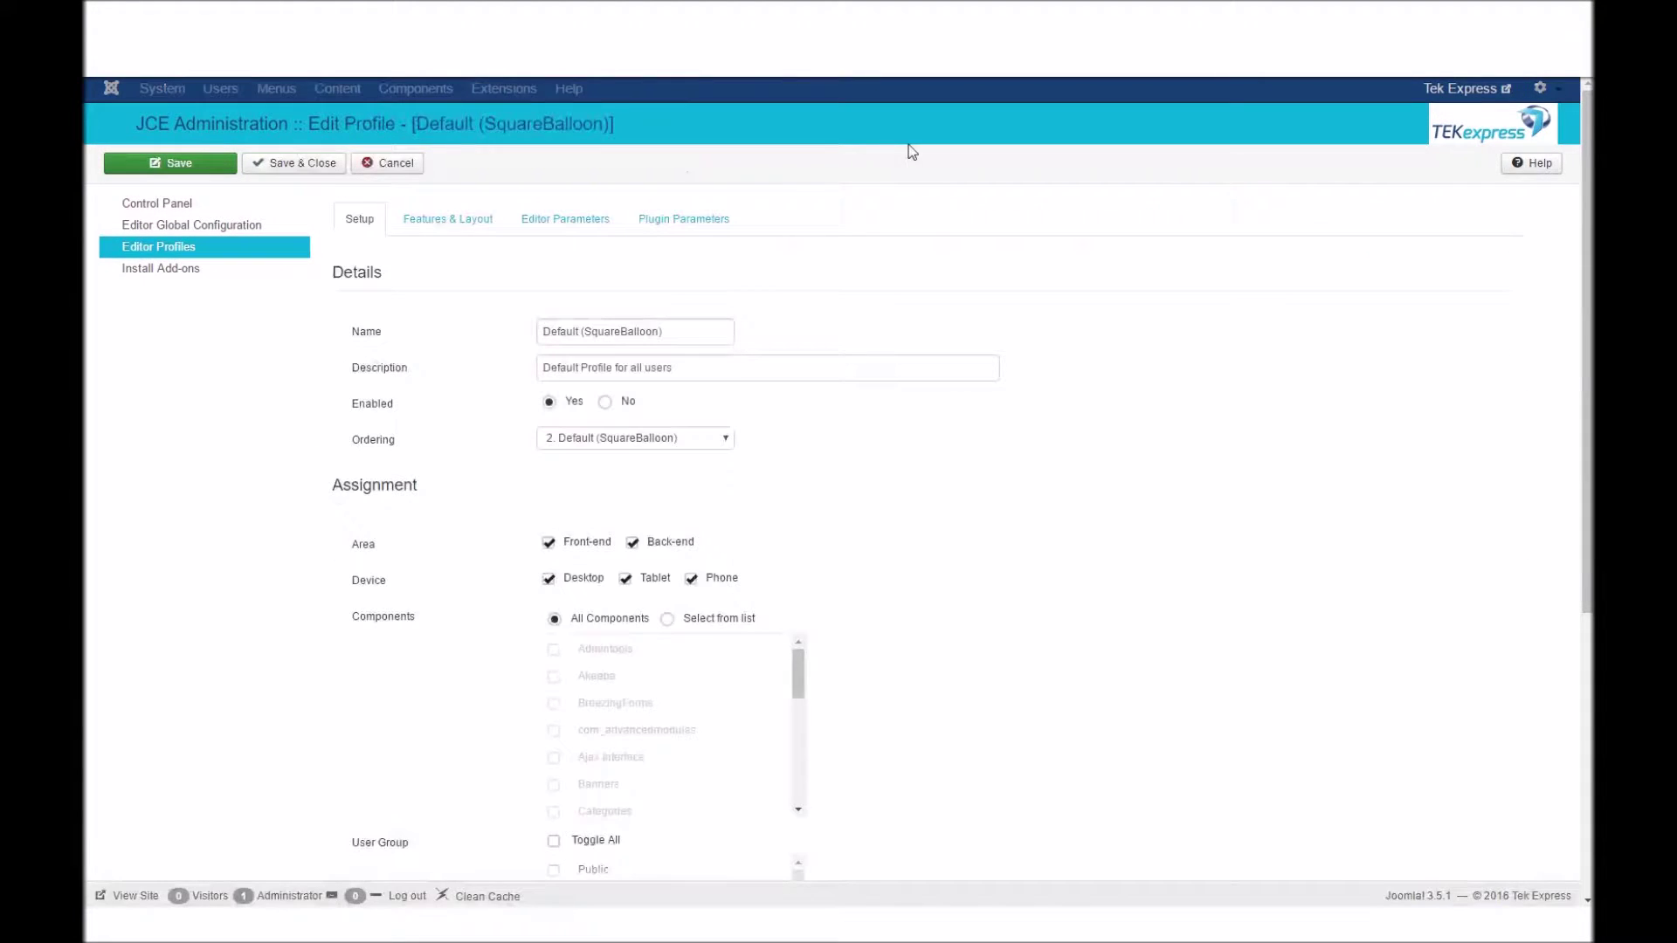
Look over the profile's area, device, component and user group assignments, its Features & Layout settings, and open its Editor Parameters
scroll(441, 349, down, 4)
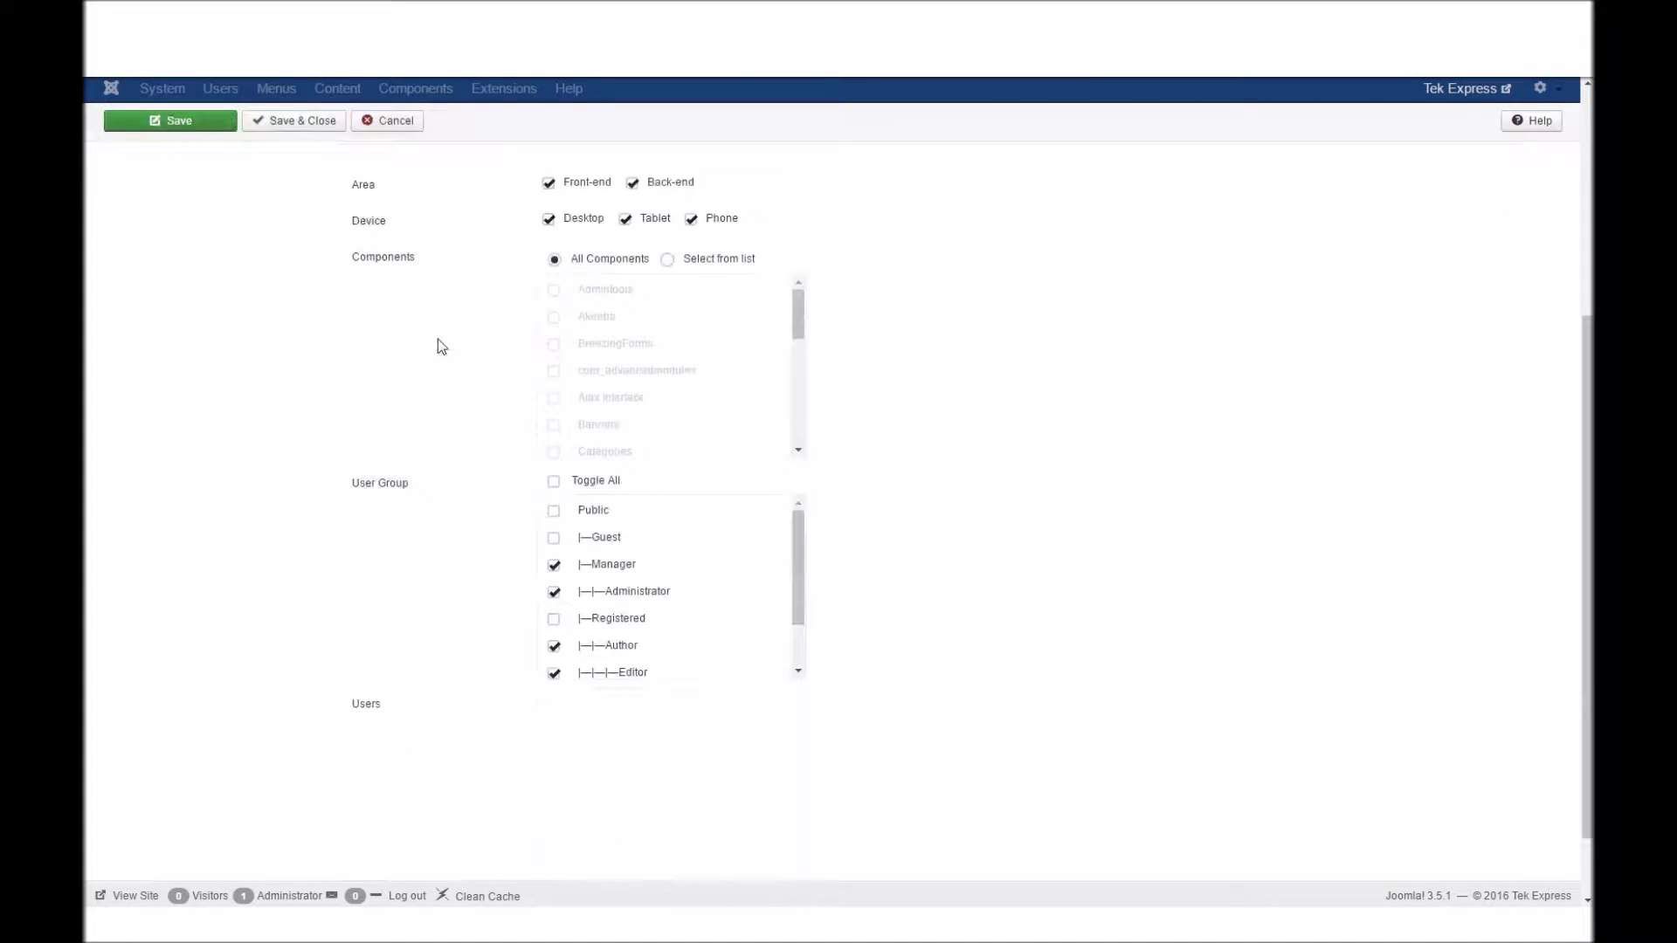
scroll(438, 338, up, 5)
click(449, 218)
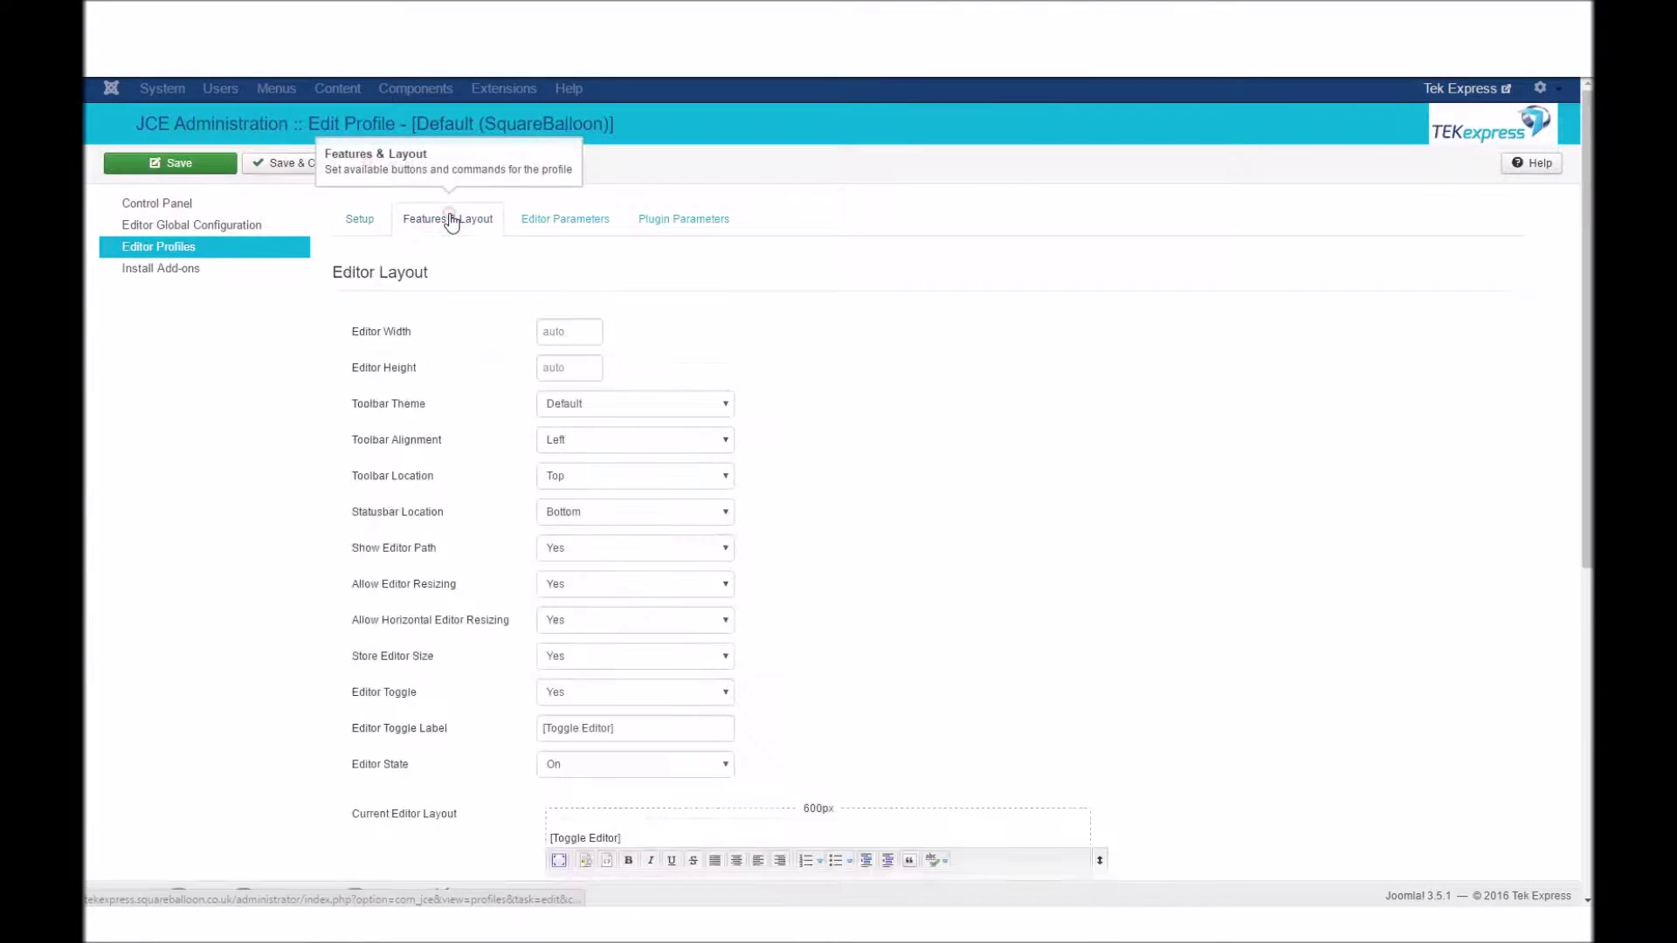
scroll(480, 358, down, 4)
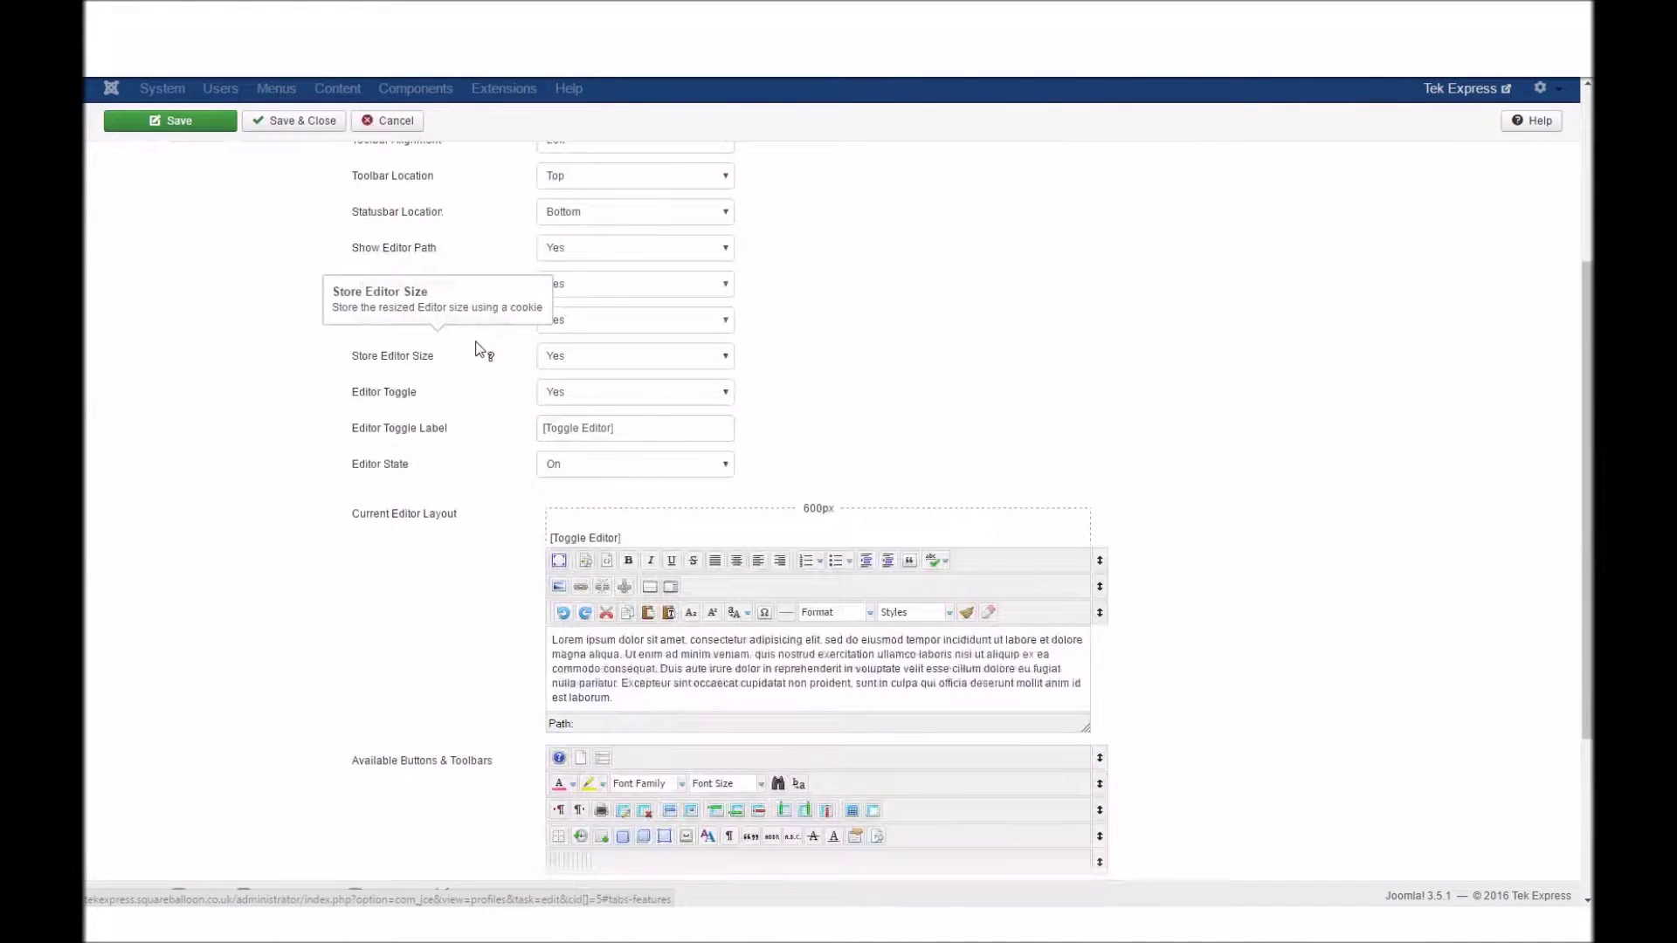
scroll(480, 346, down, 3)
scroll(475, 306, up, 7)
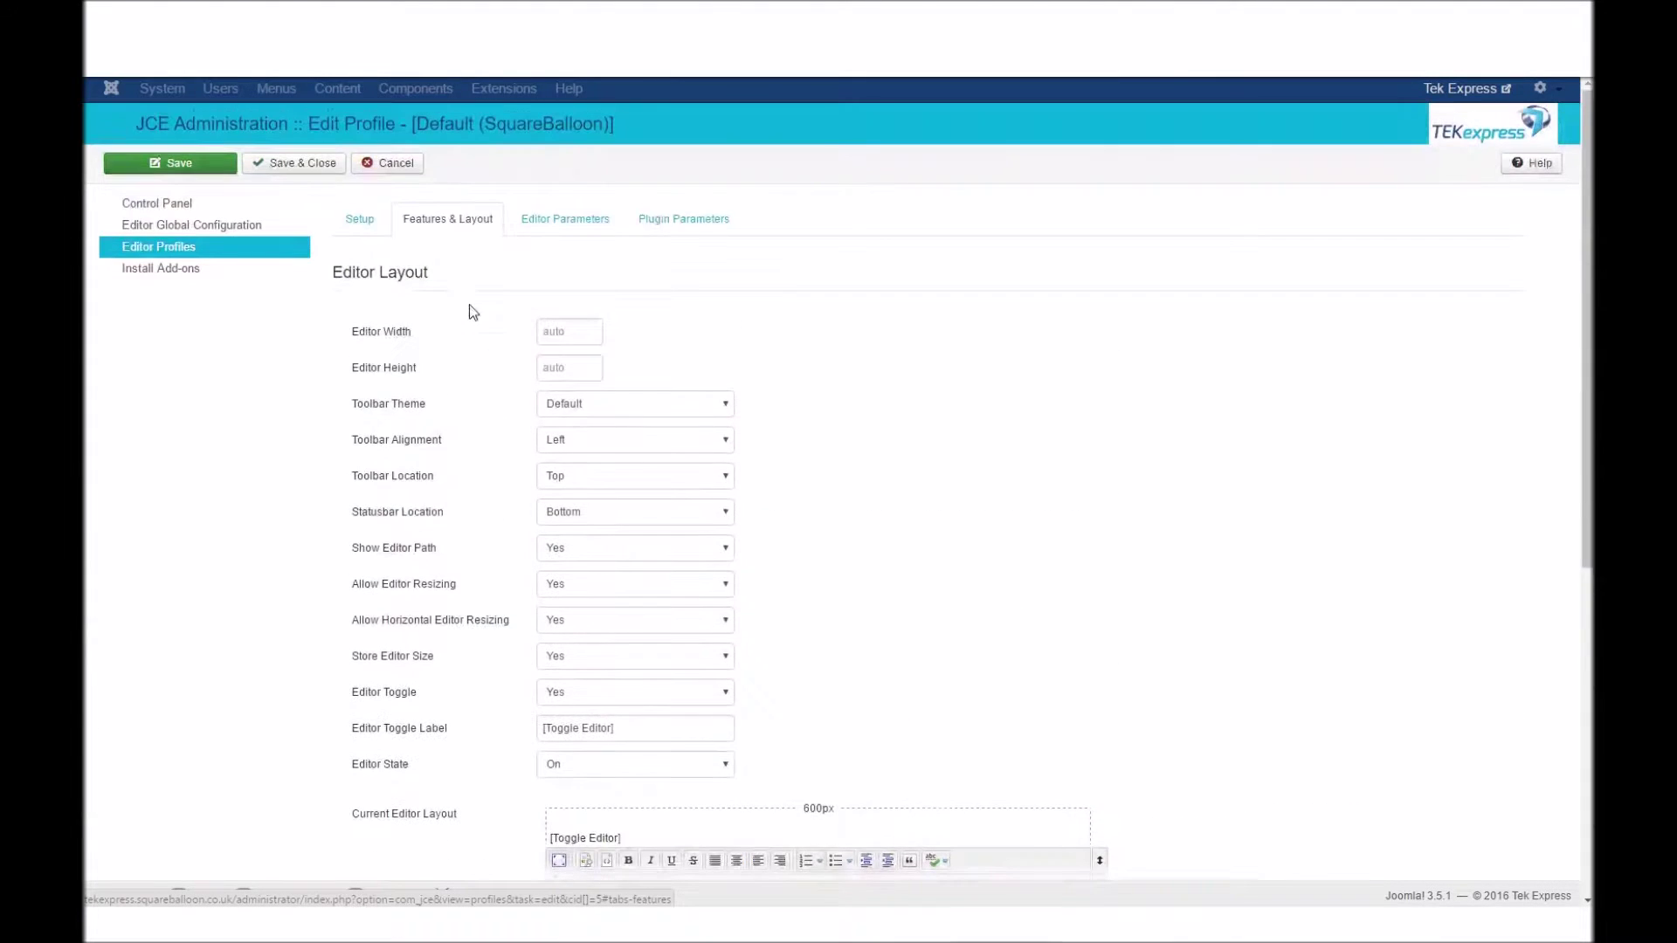
click(525, 221)
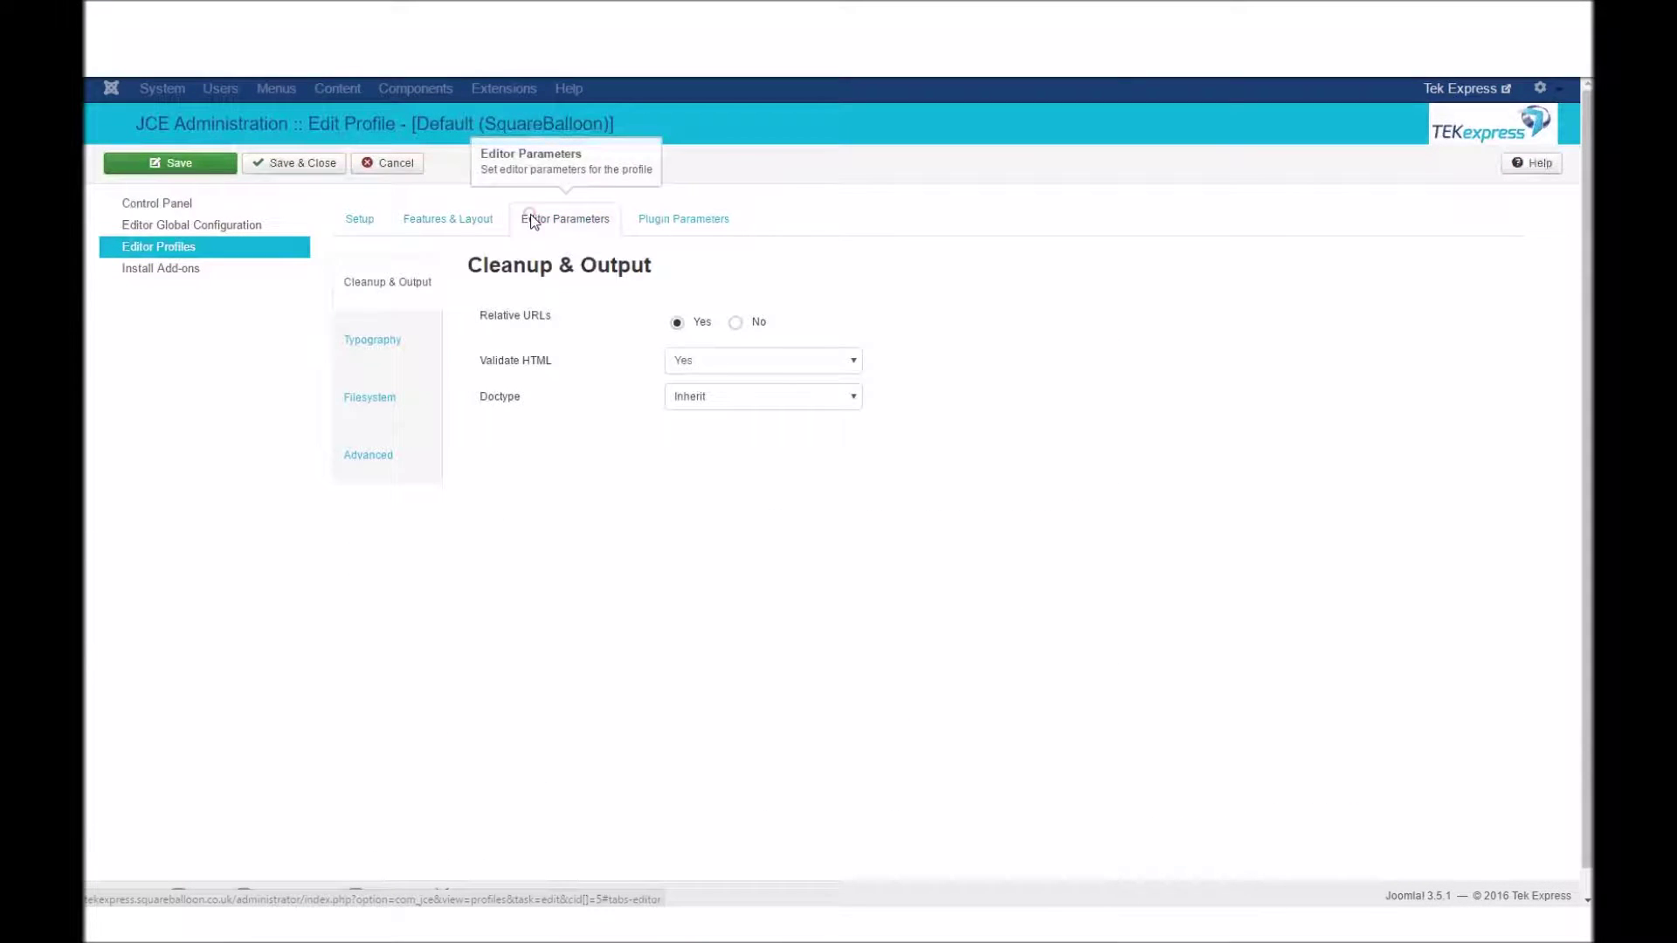
Examine the profile's Features & Layout settings, including the current editor layout, available buttons, Editor Toggle Label and Editor State
click(430, 215)
scroll(452, 384, down, 6)
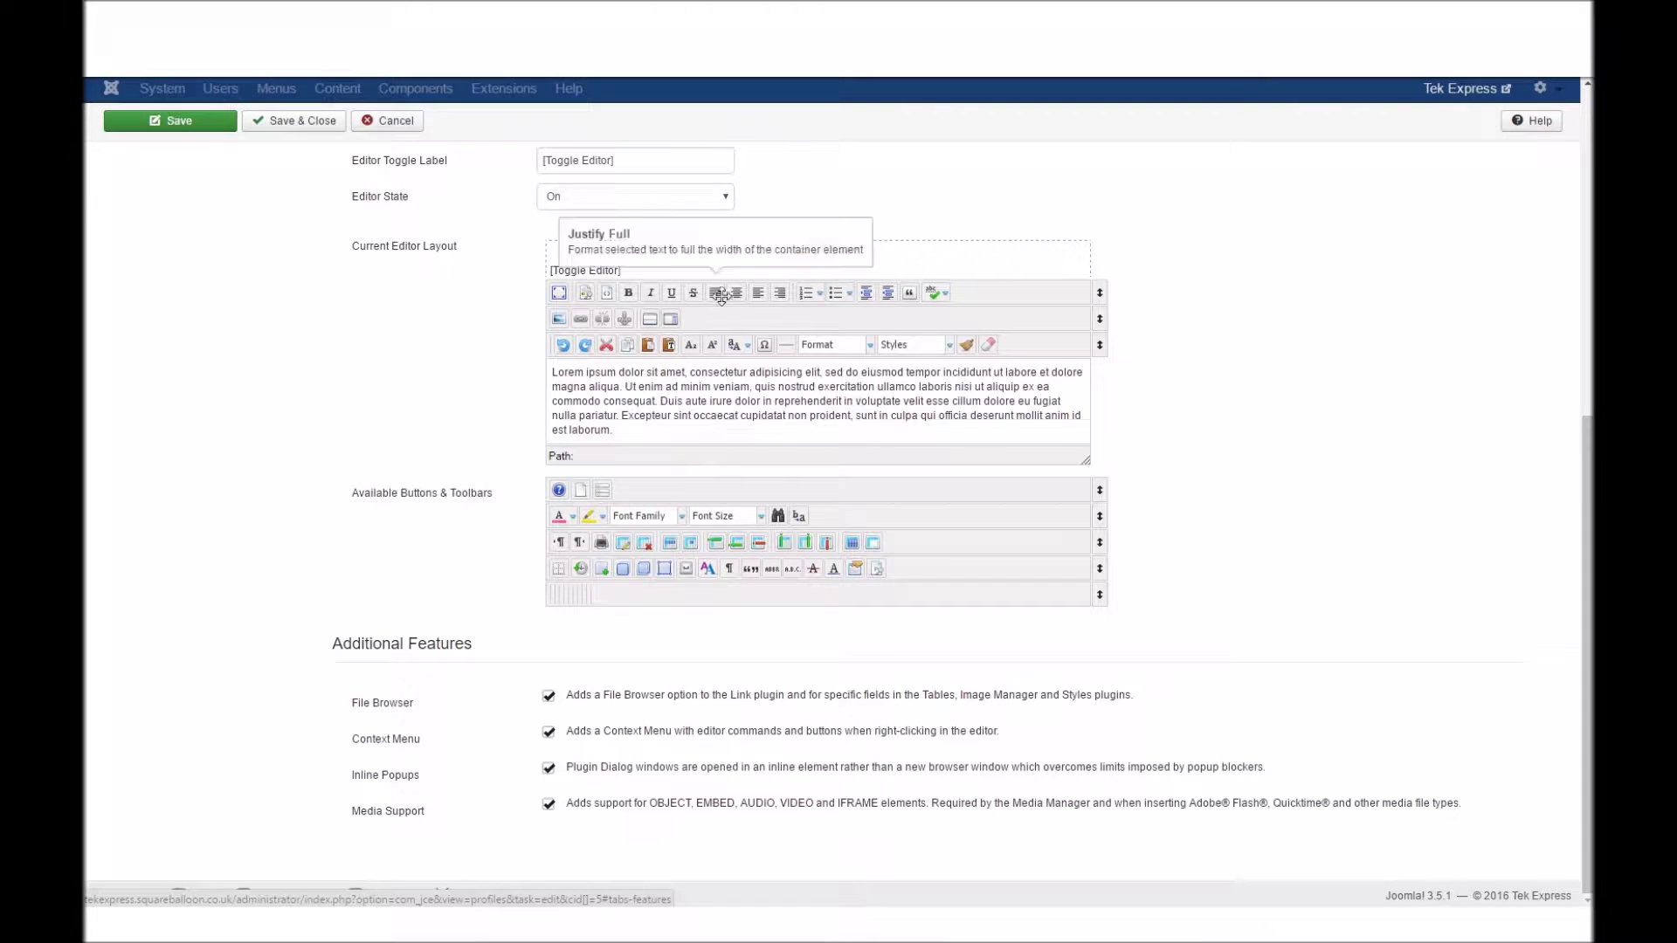
mouse_move(740, 284)
mouse_down()
mouse_move(782, 503)
mouse_move(864, 517)
mouse_move(714, 292)
mouse_up()
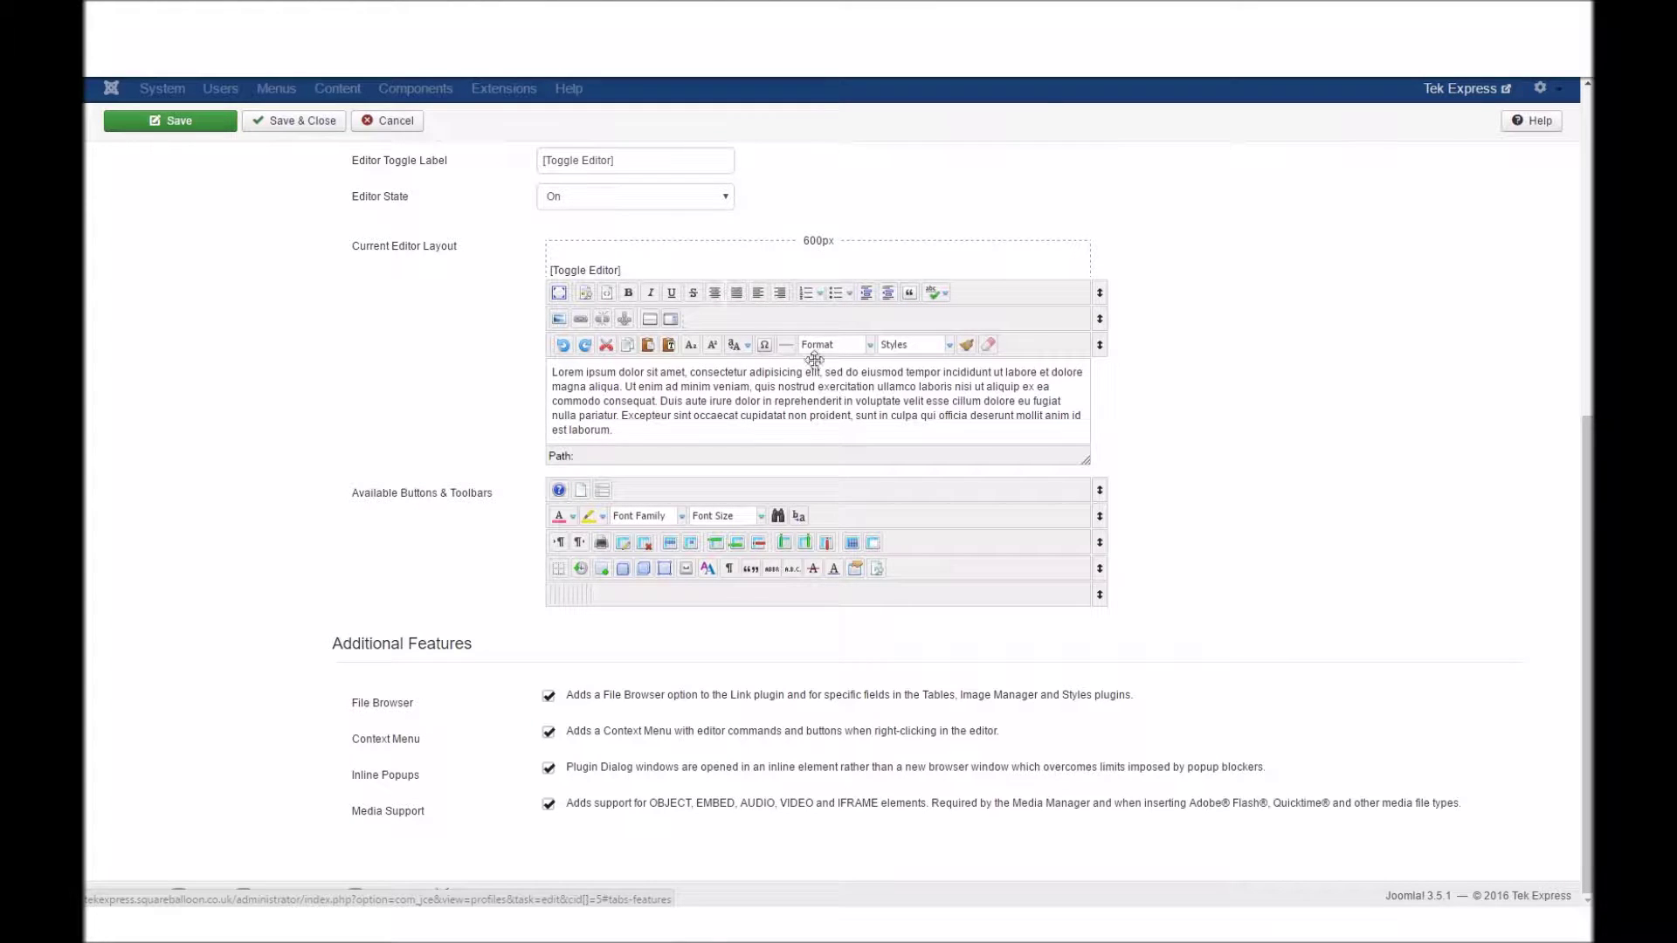
scroll(831, 475, up, 5)
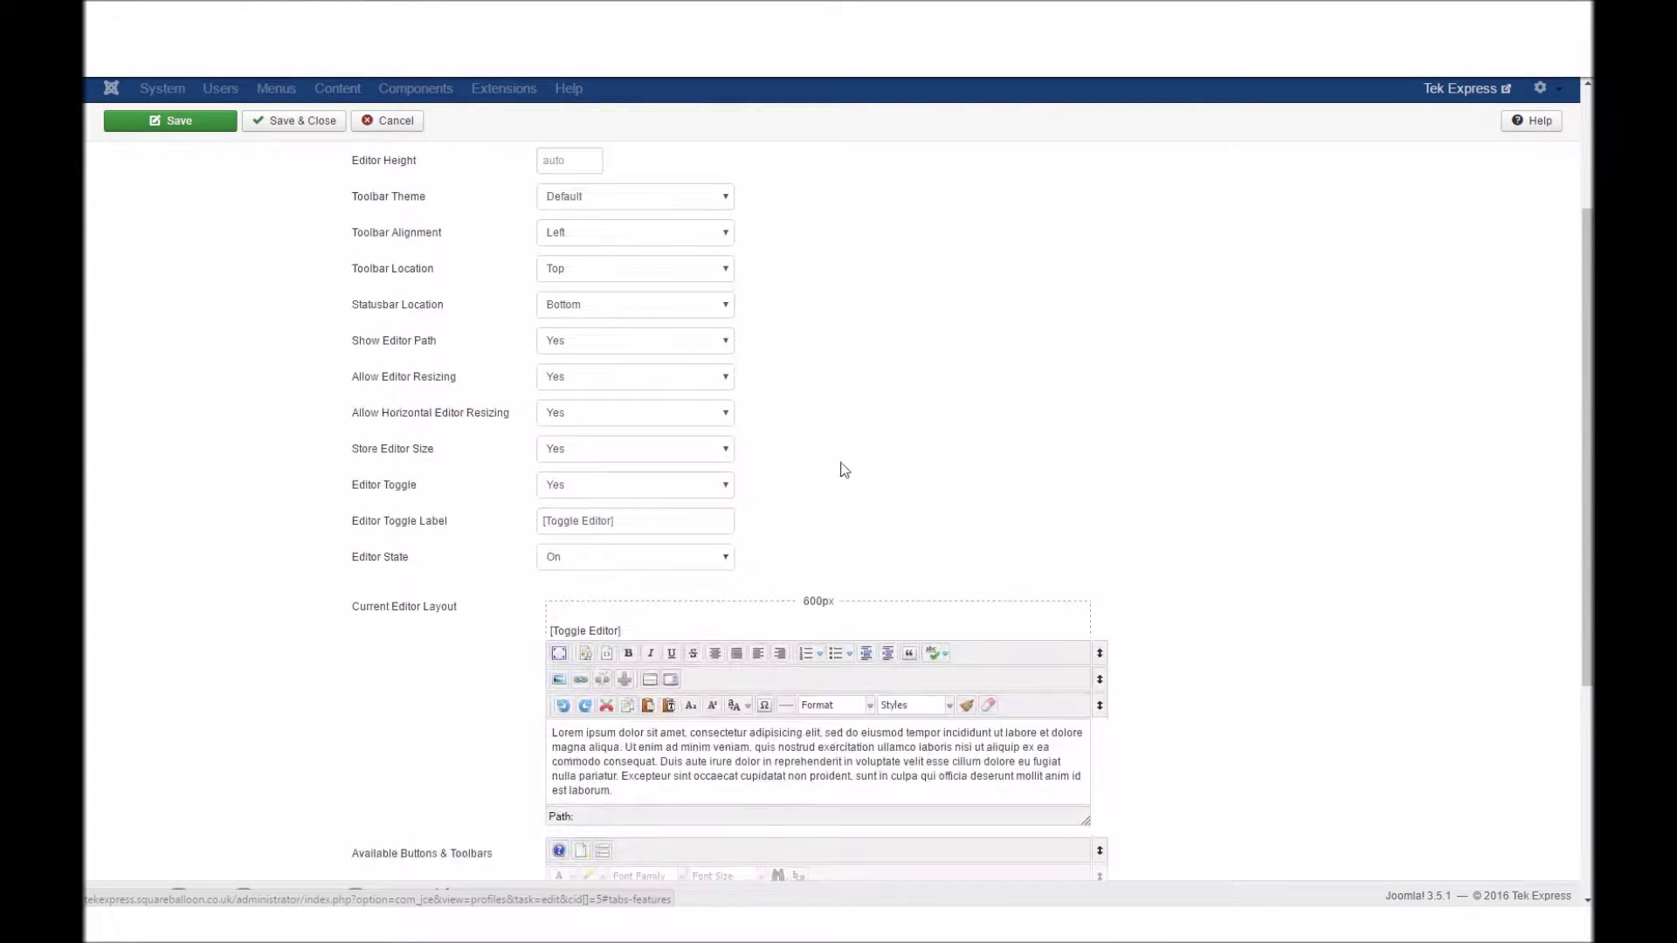
click(603, 521)
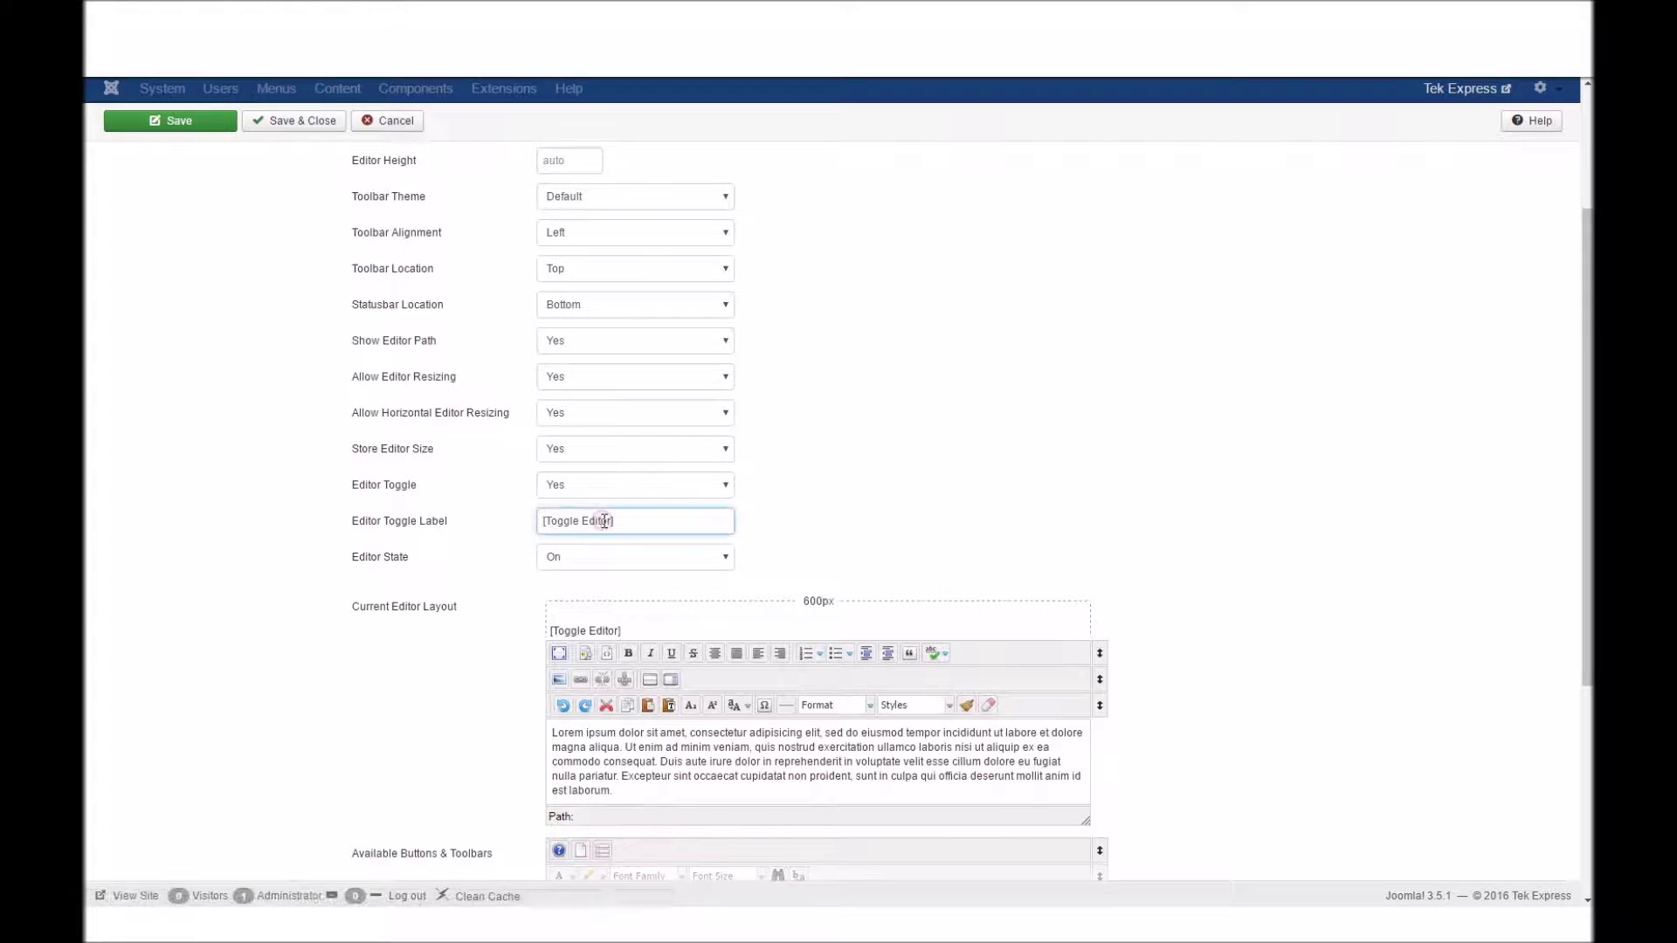
click(849, 505)
click(635, 559)
click(637, 557)
scroll(851, 507, up, 3)
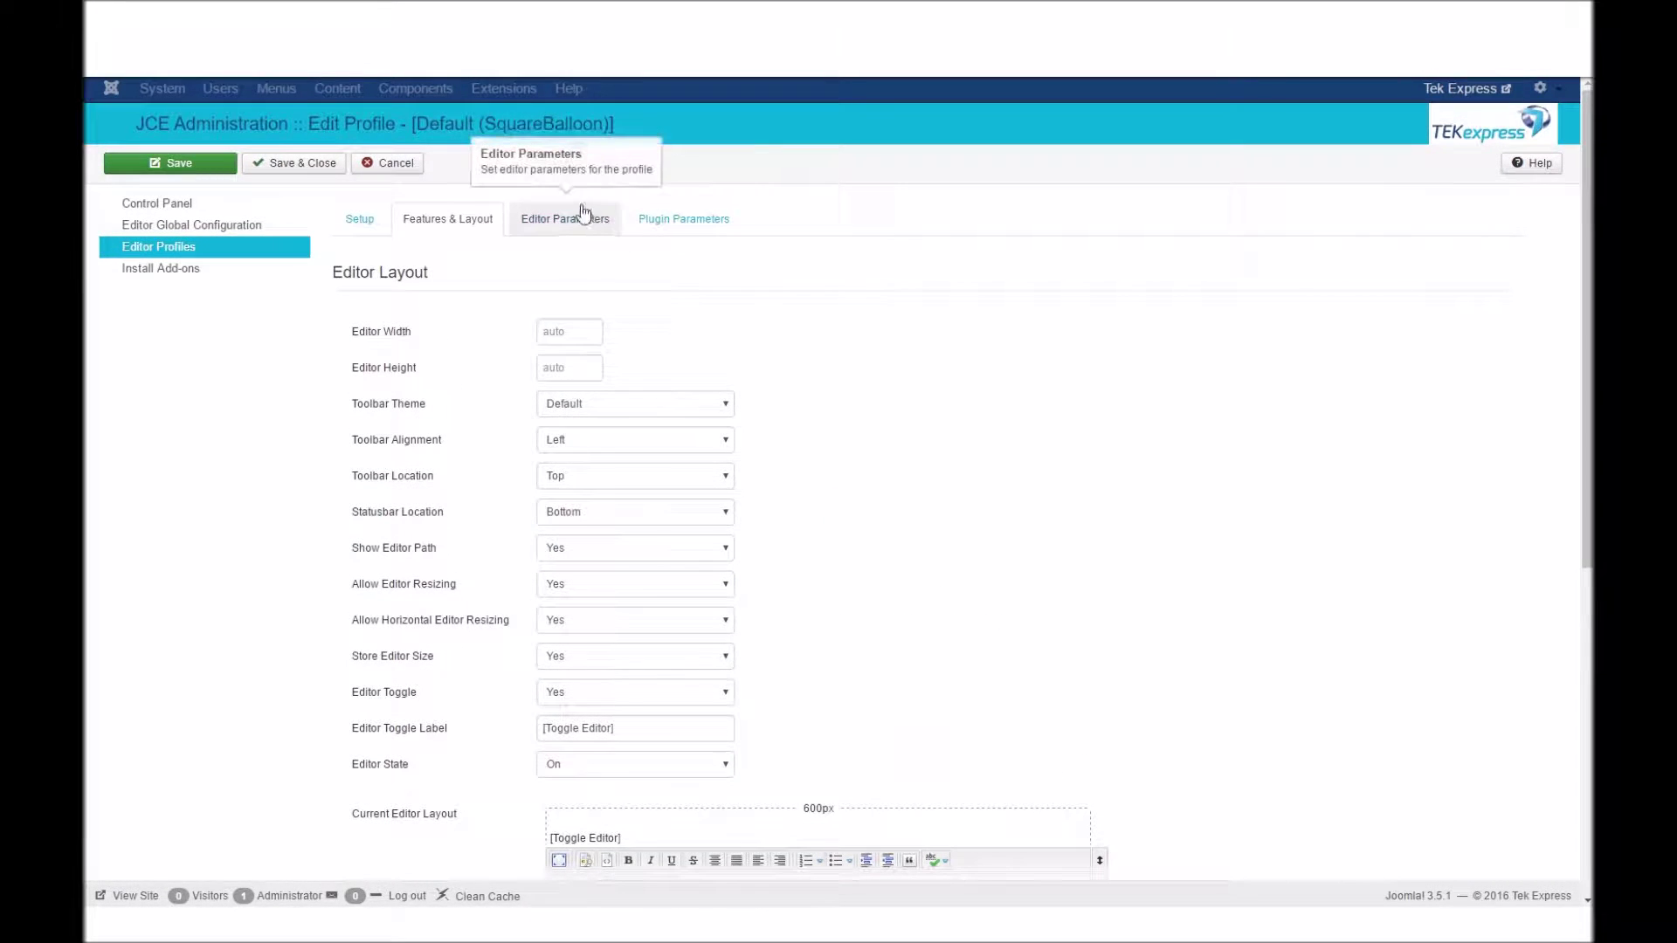
Review the Cleanup & Output and Typography editor parameters, including the choices for Container Element & Enter Key
click(527, 222)
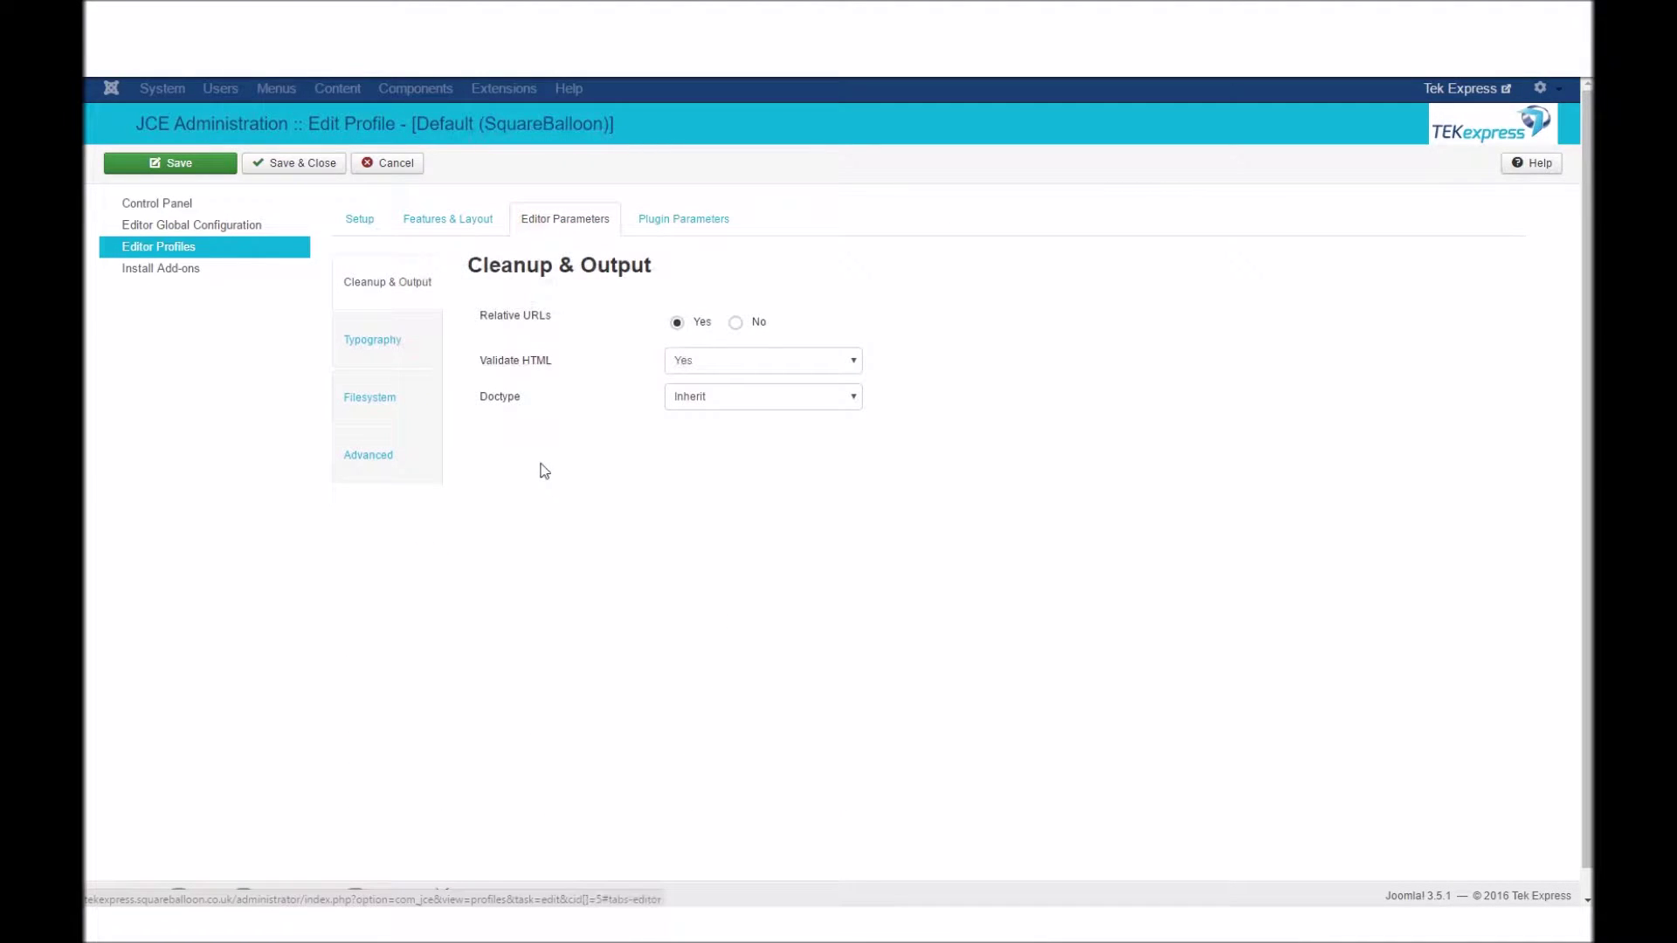
mouse_move(524, 316)
click(373, 340)
mouse_move(597, 323)
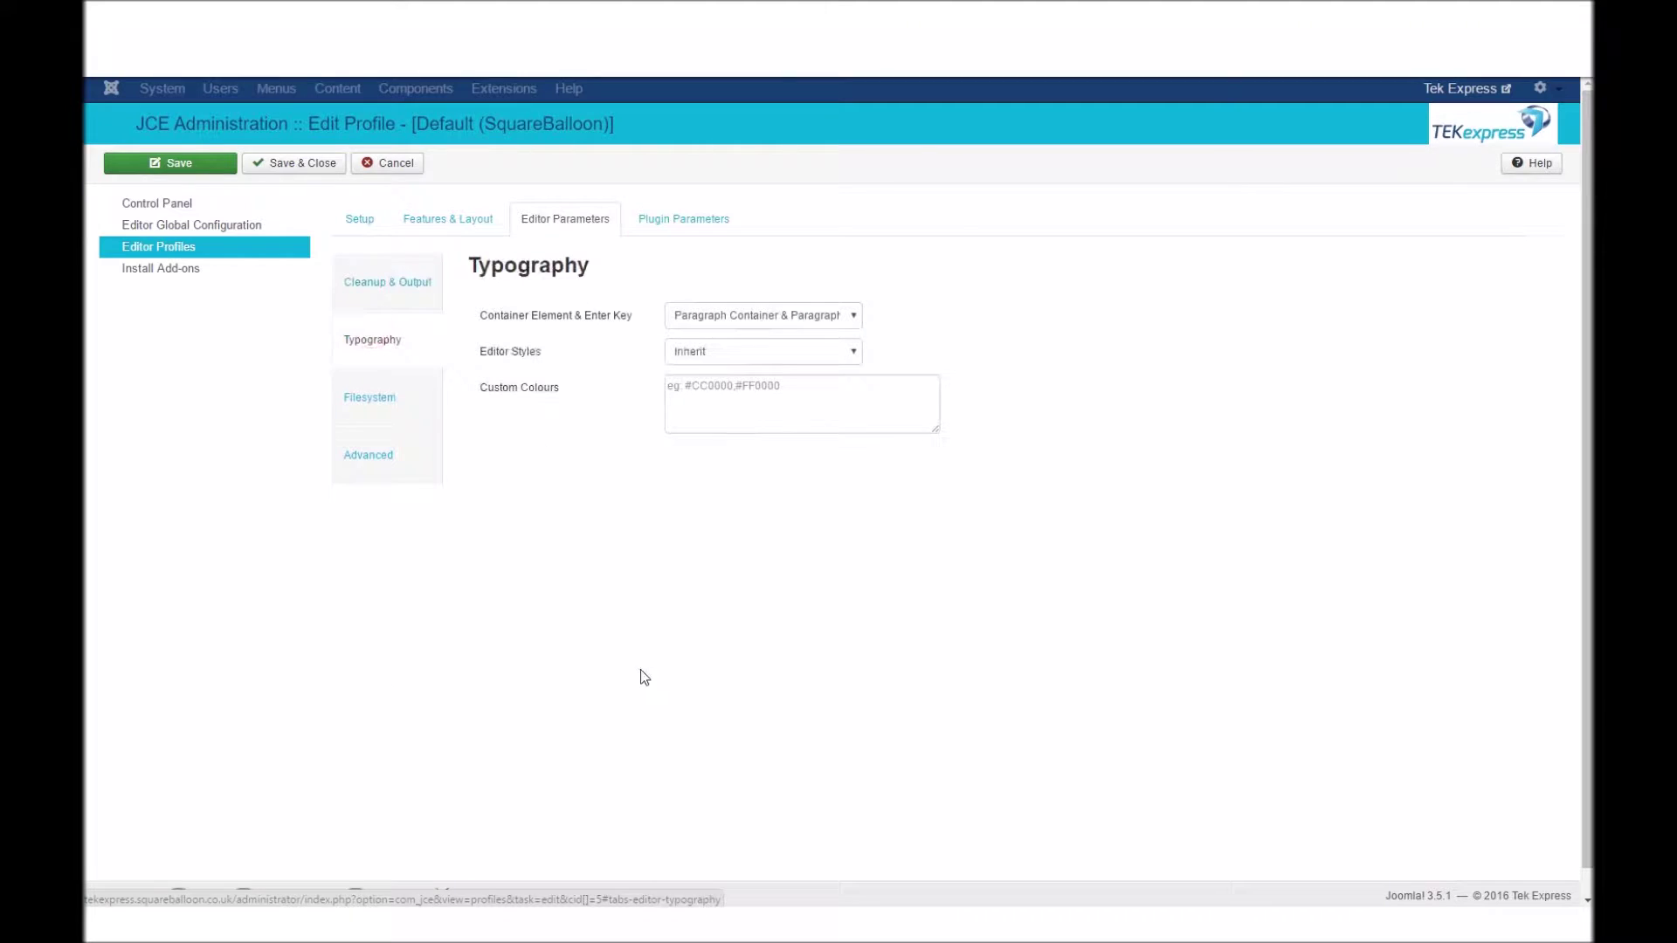
click(690, 318)
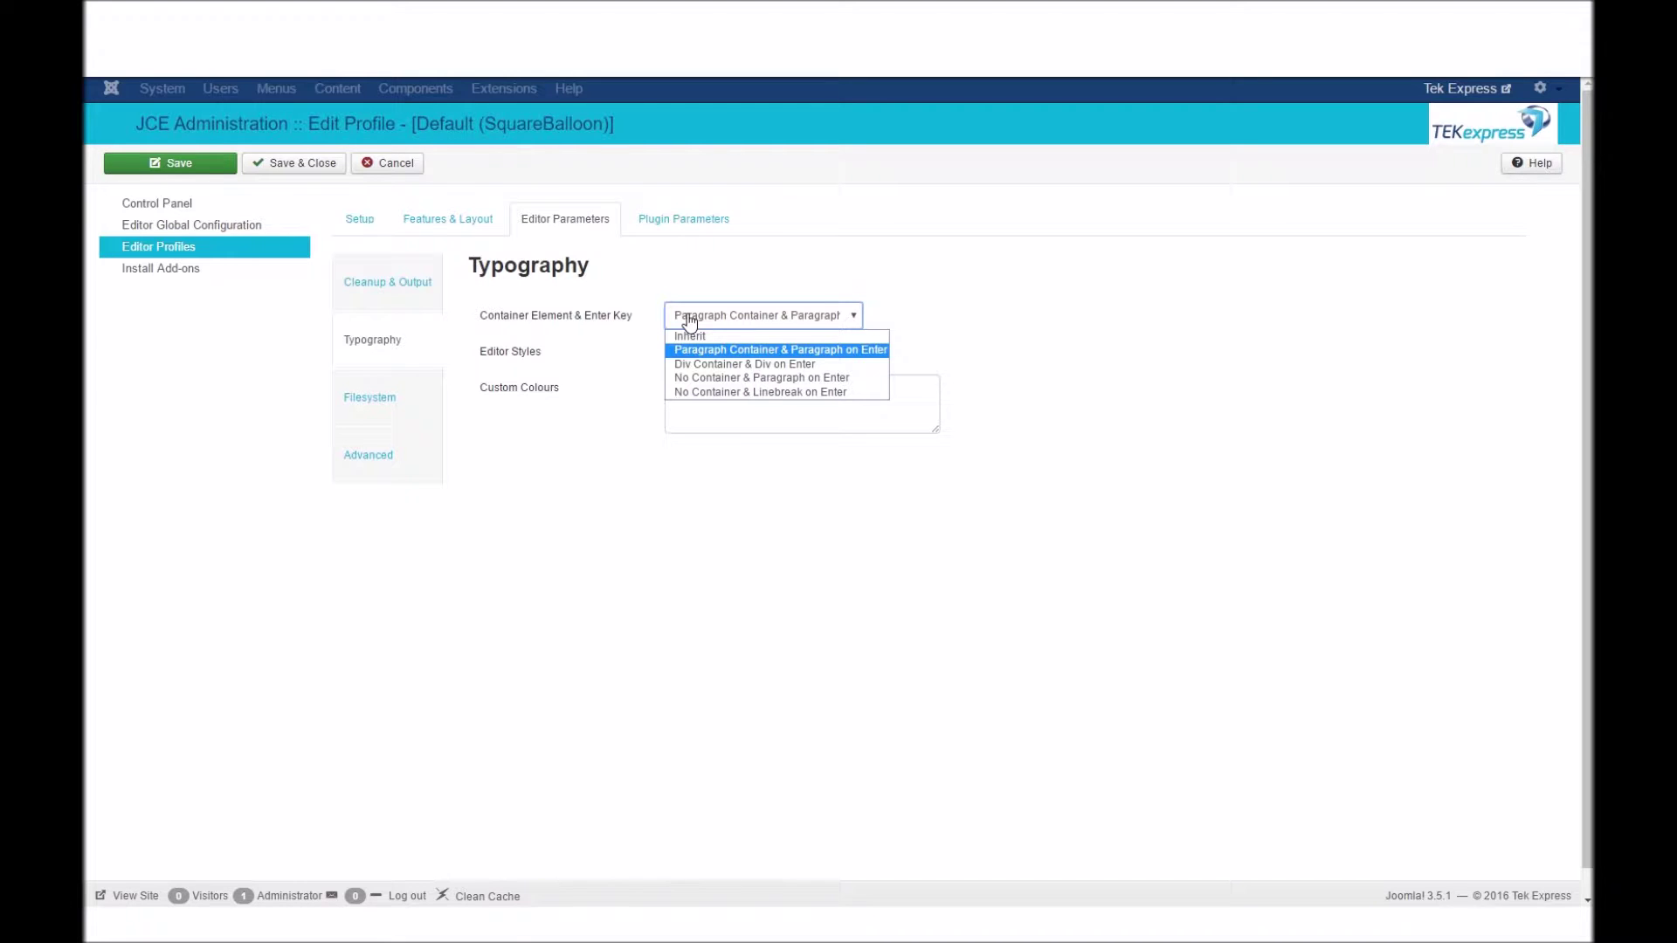
click(689, 318)
Review the Filesystem editor parameters, including the upload file size limit, and the Advanced parameters
click(371, 399)
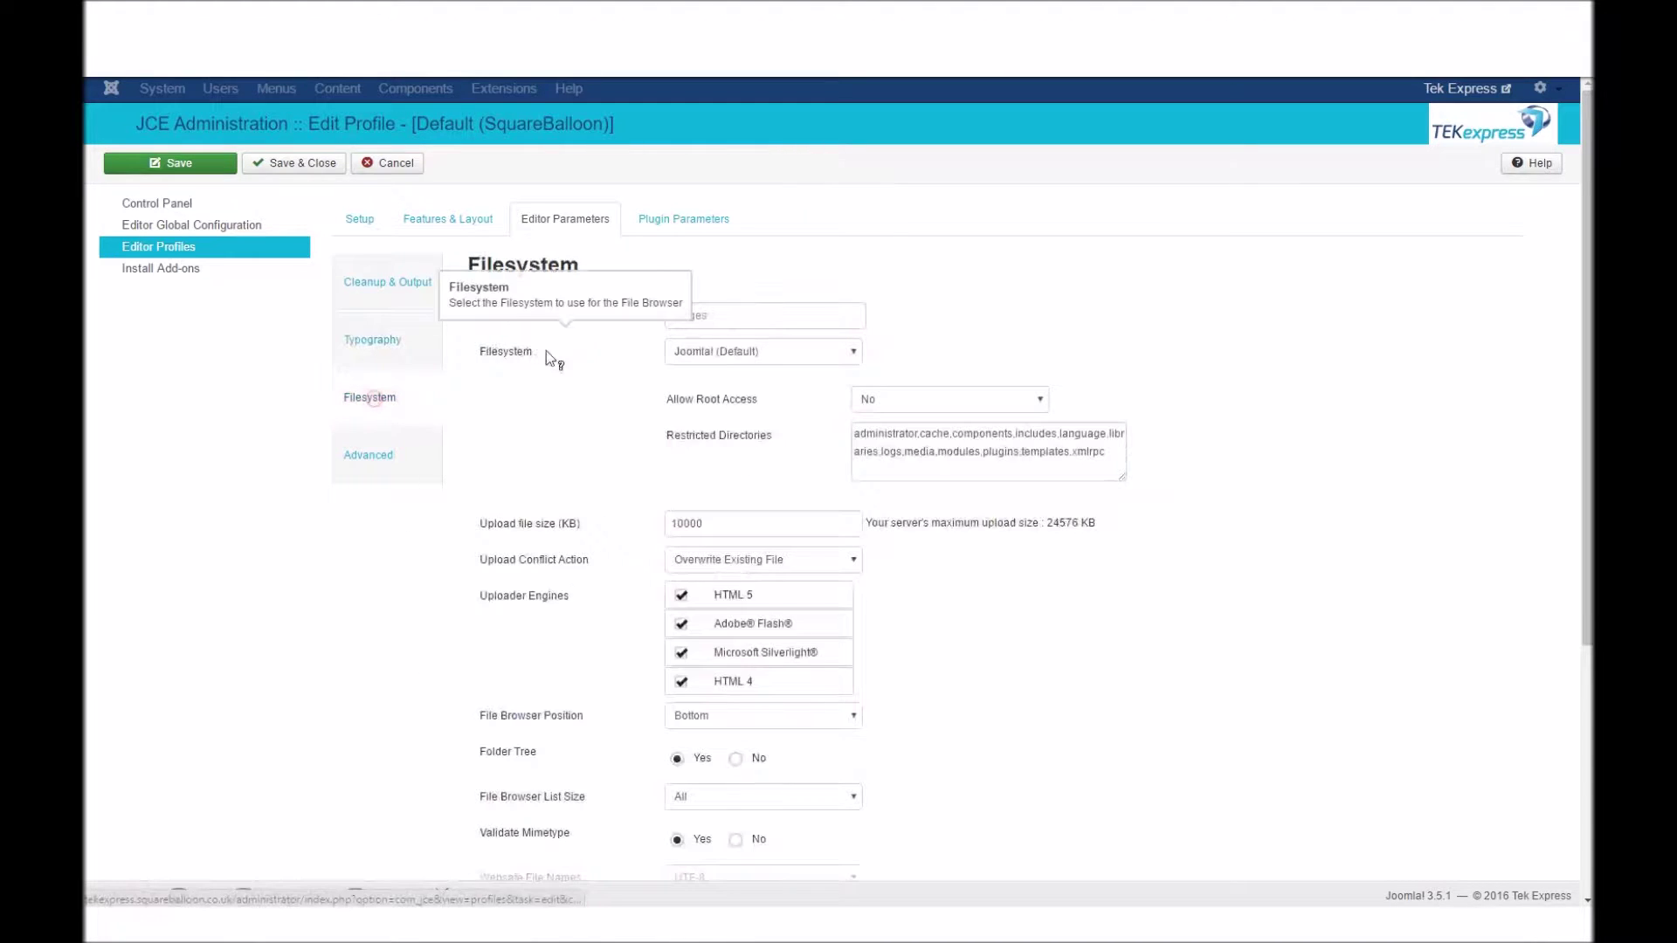
double_click(701, 522)
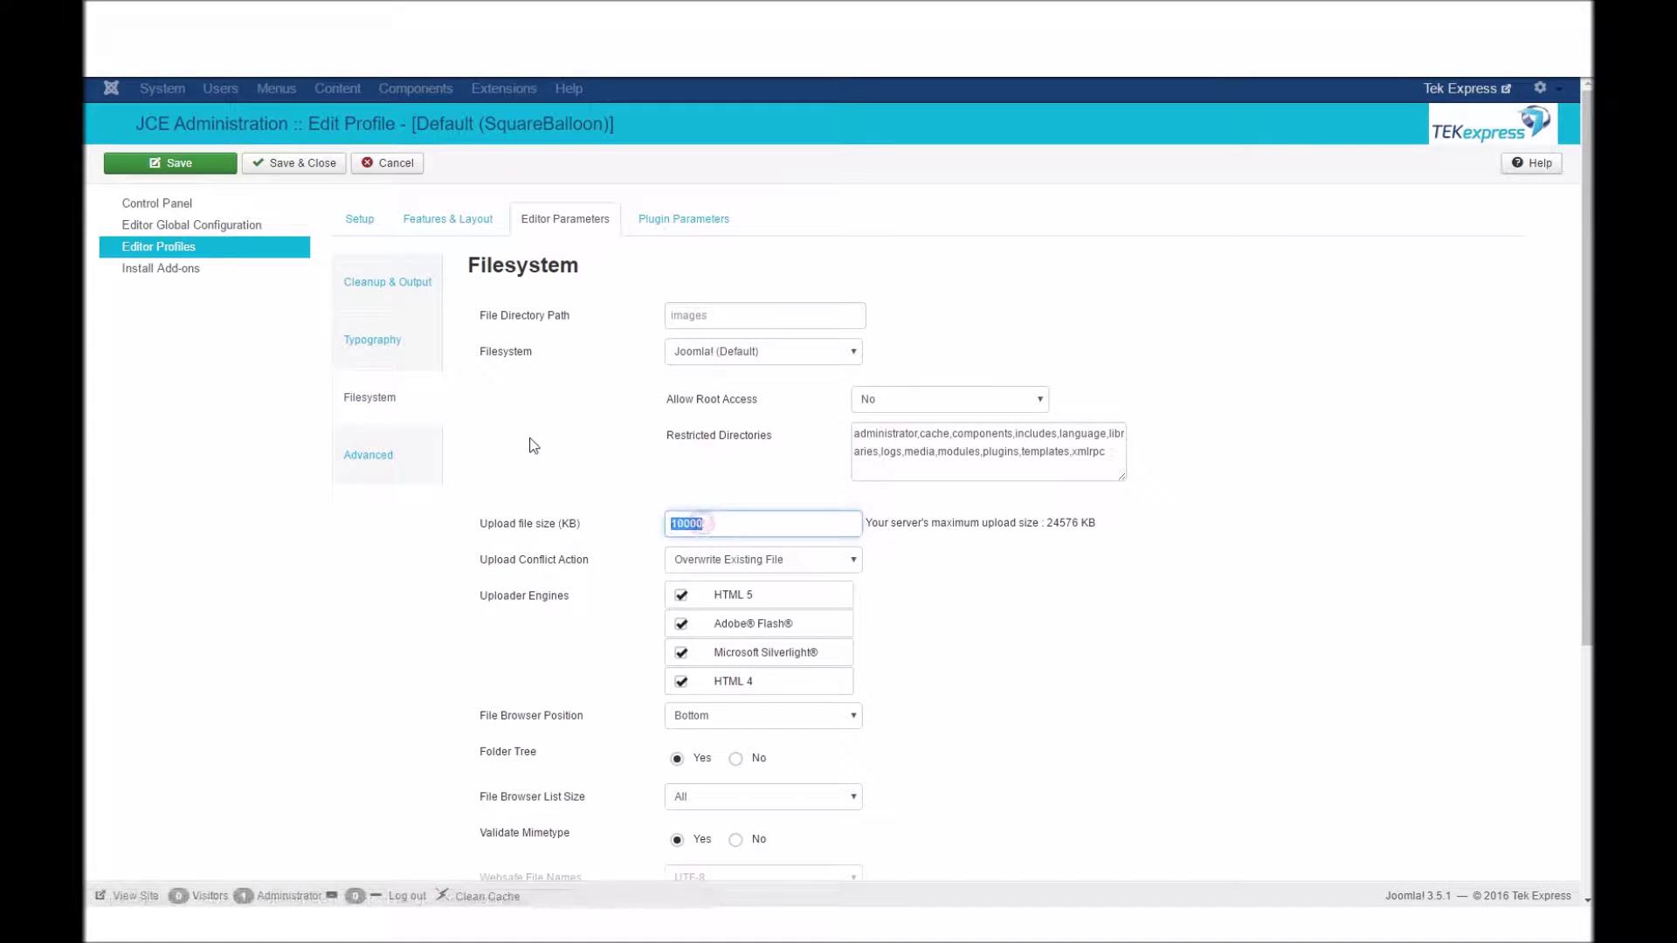
scroll(537, 415, down, 3)
scroll(558, 433, down, 1)
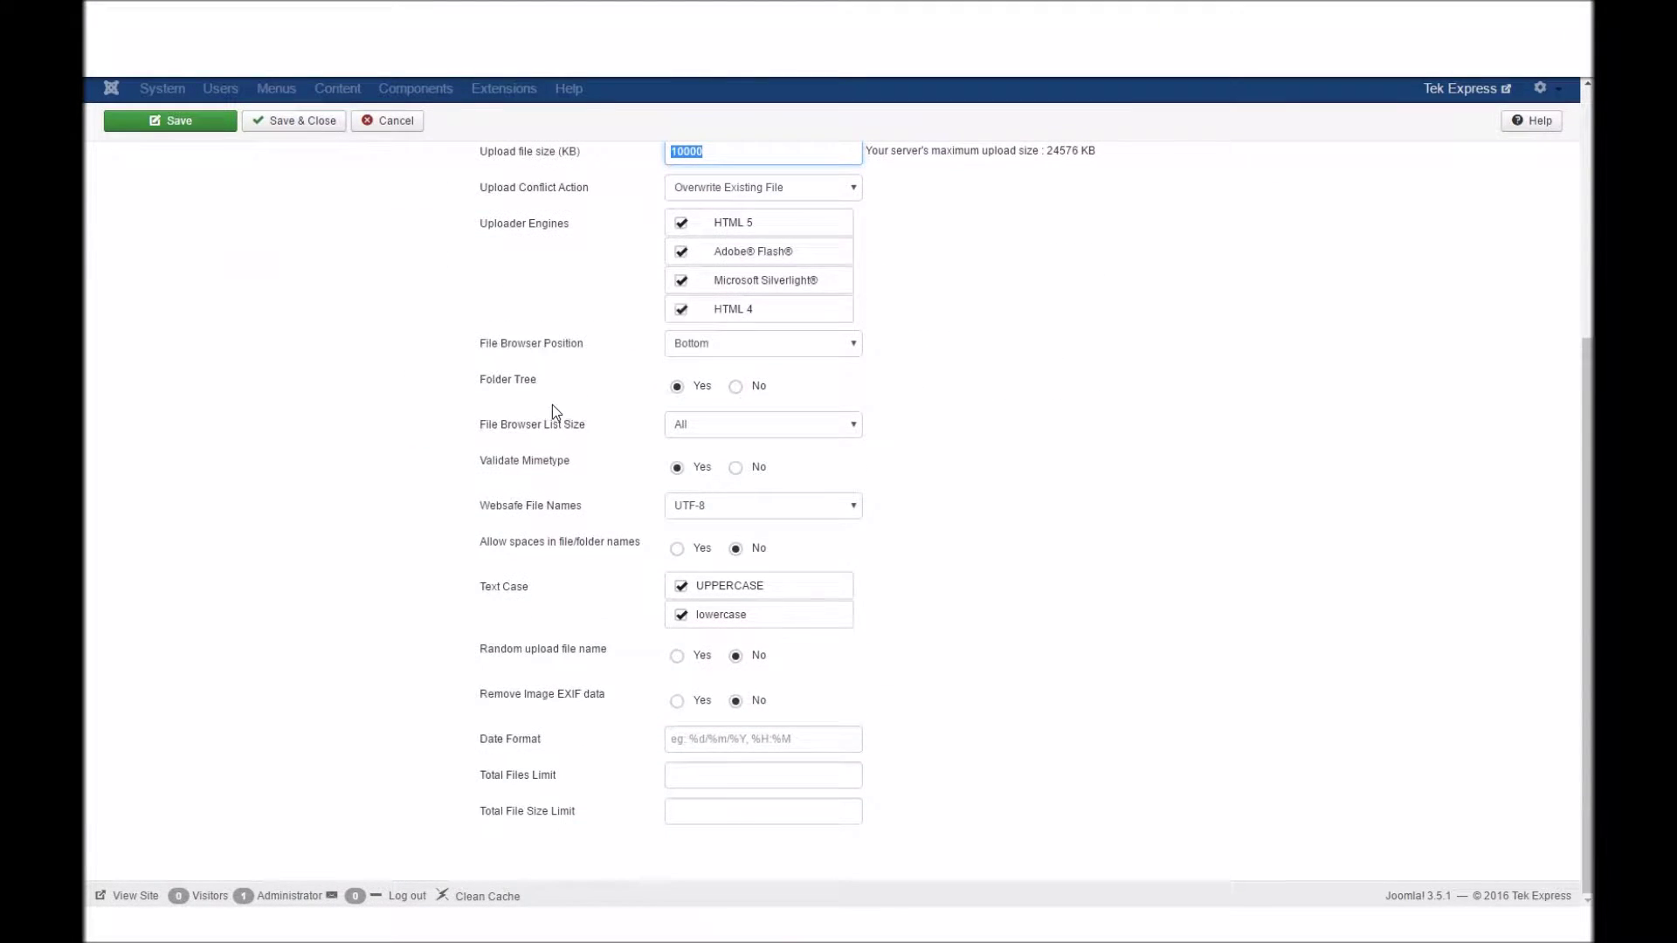
scroll(552, 405, up, 4)
click(612, 390)
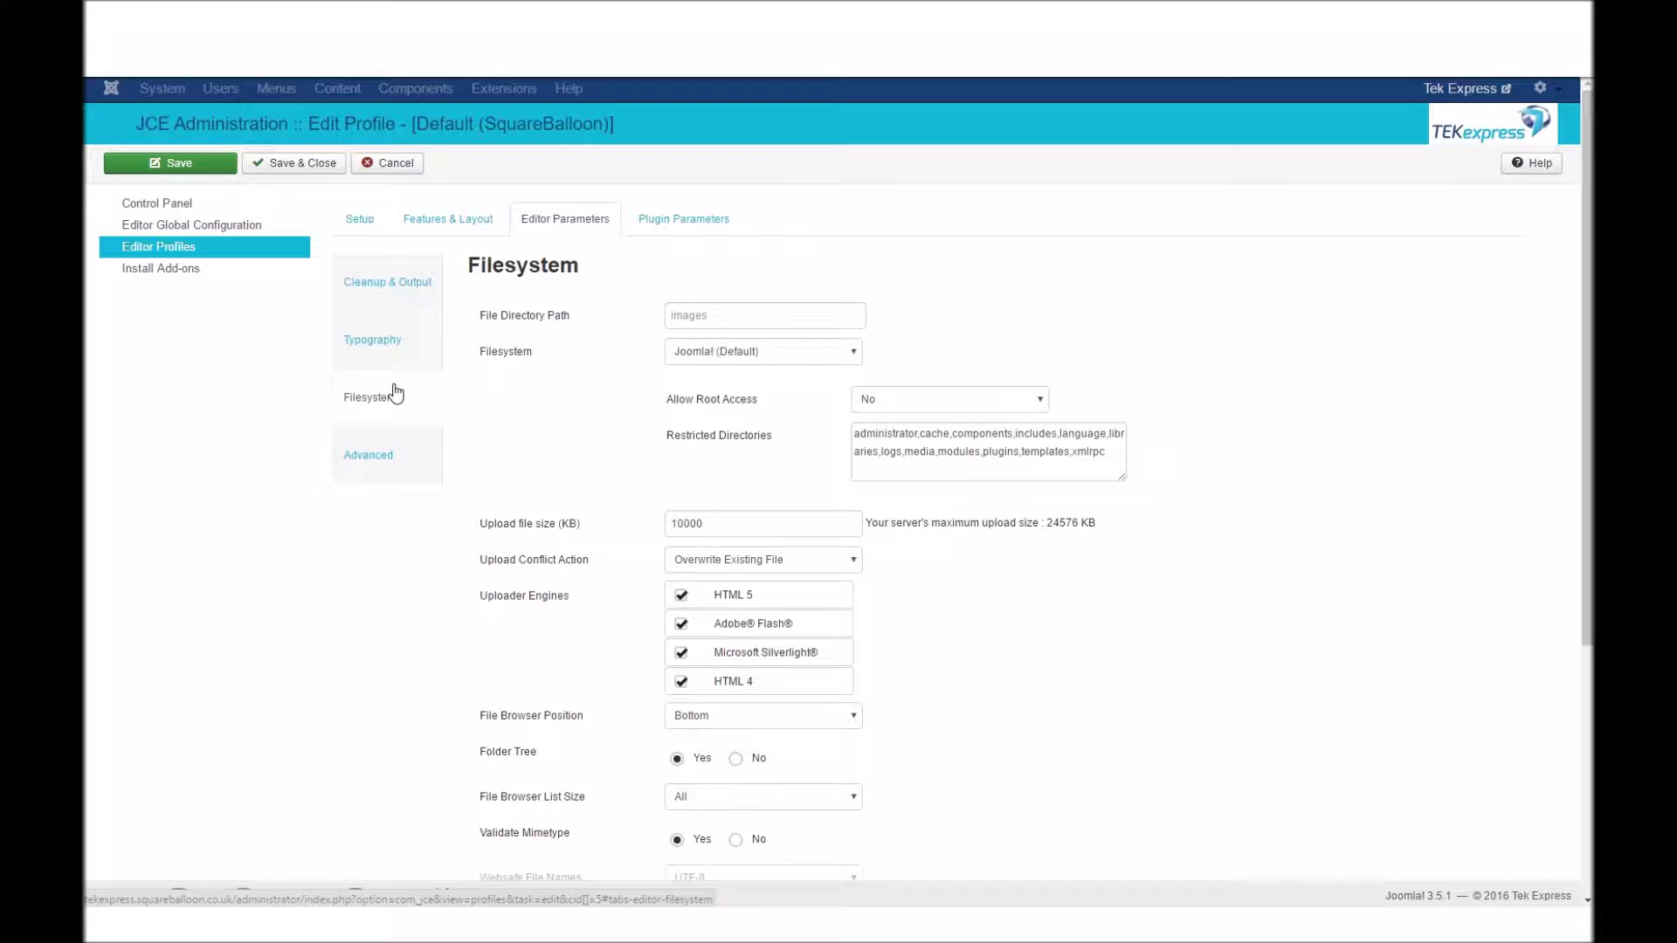
click(401, 451)
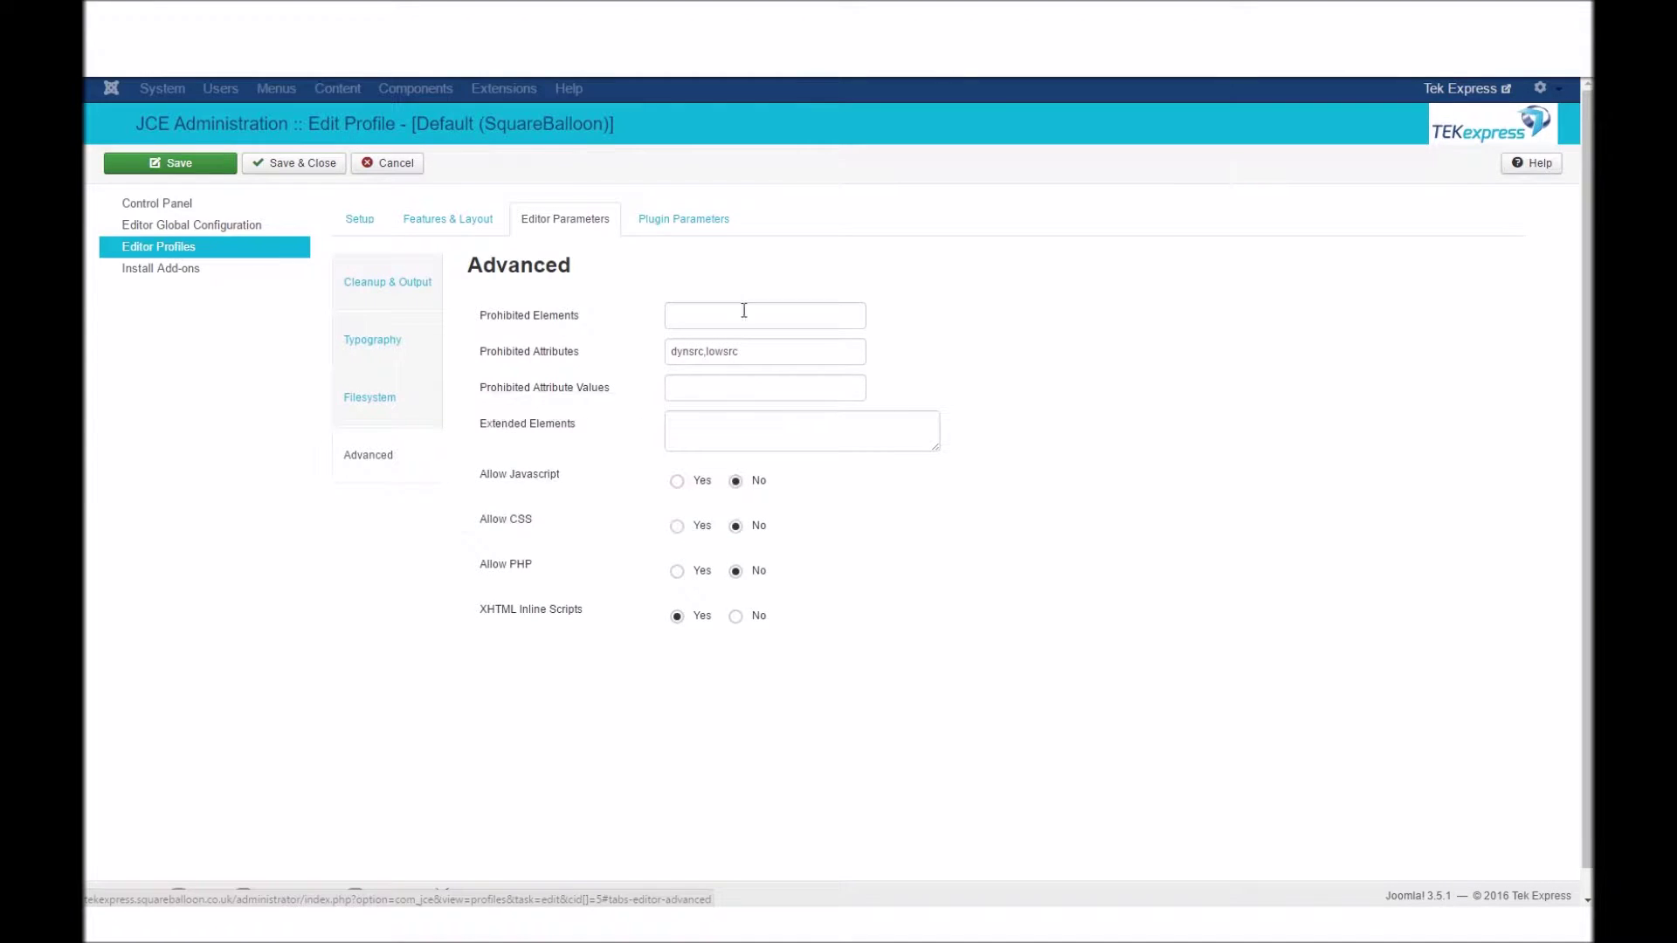
Examine which format elements are enabled in the profile's Plugin Parameters
click(684, 219)
scroll(580, 332, down, 3)
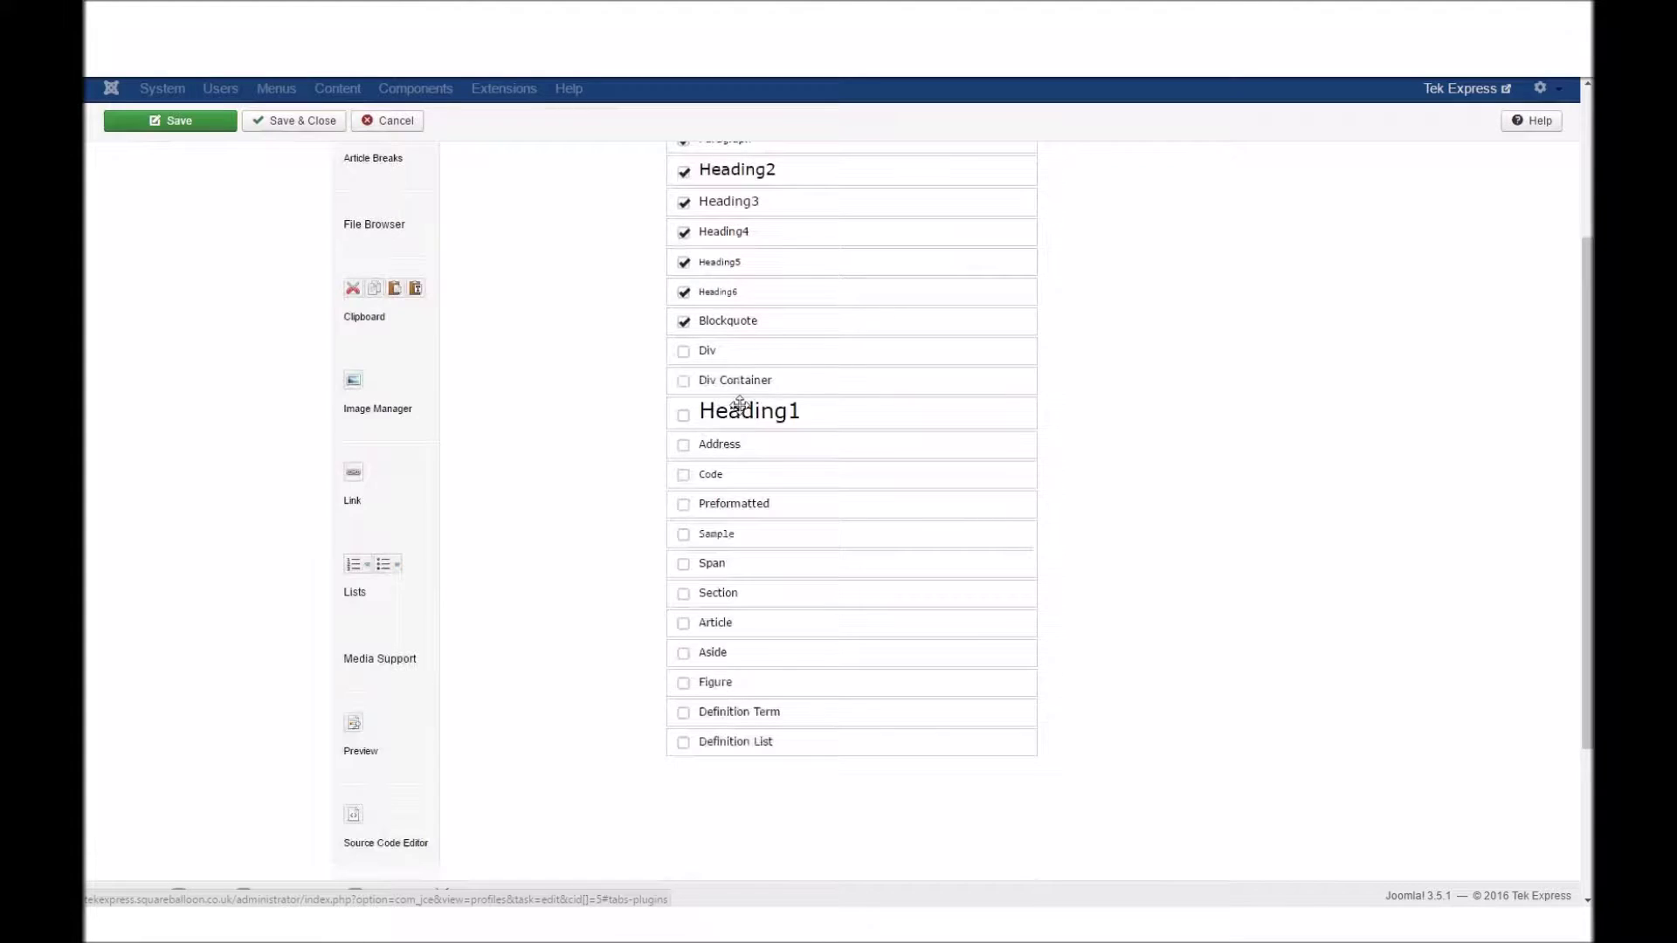
scroll(774, 432, up, 2)
scroll(786, 526, down, 1)
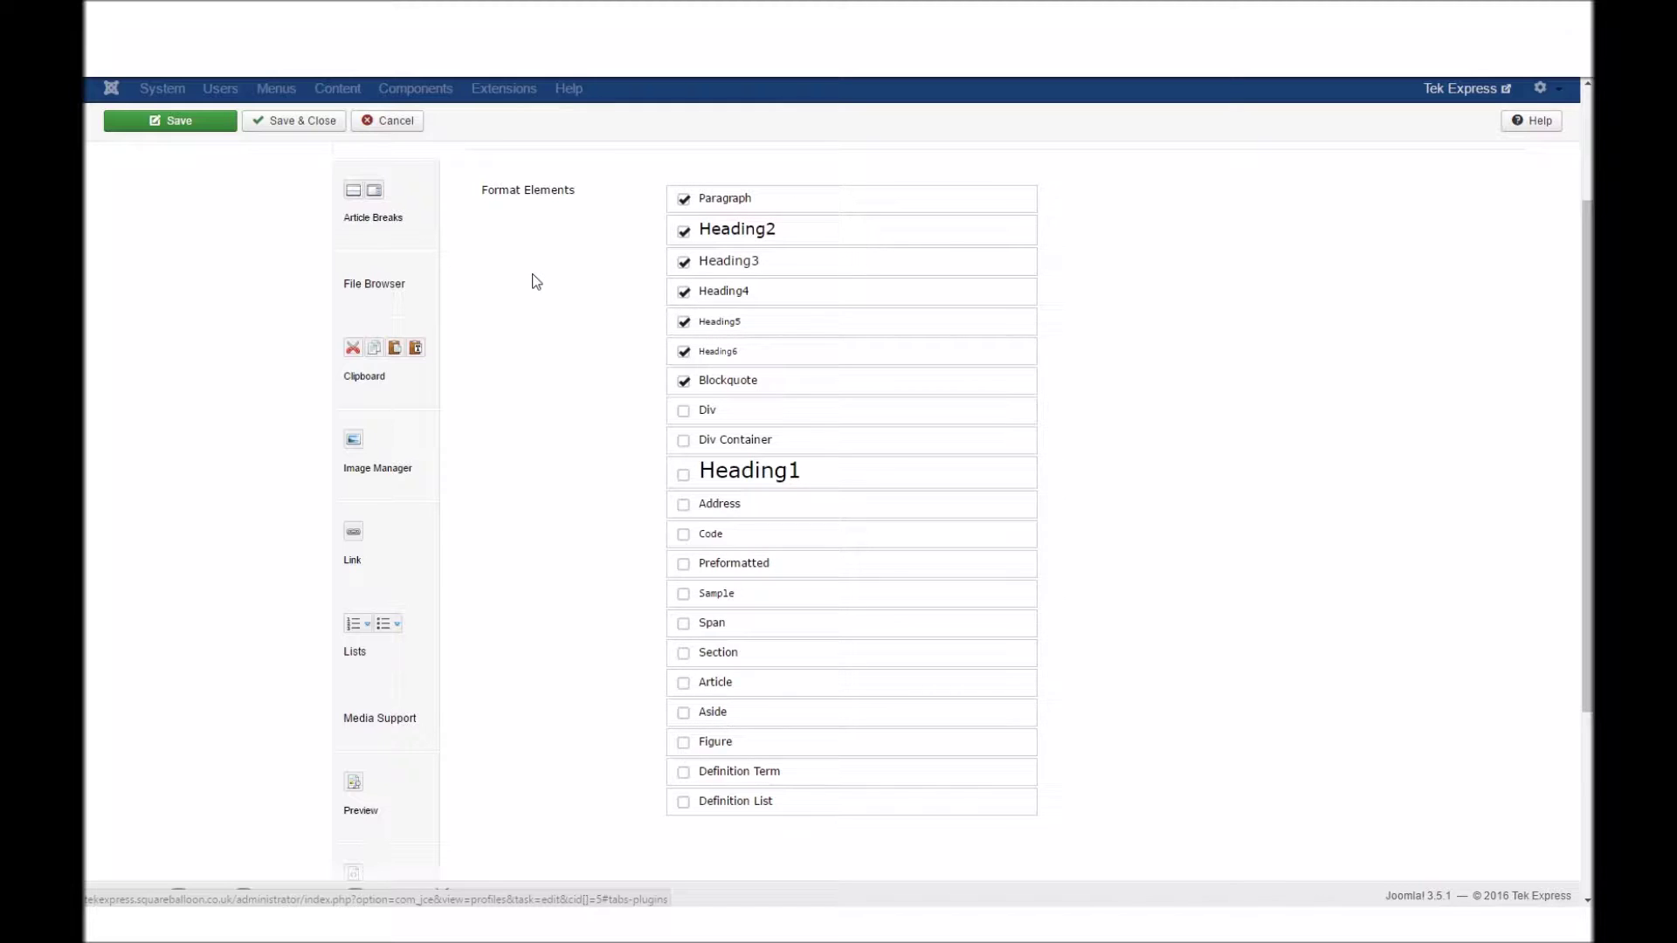
Inspect the File Browser plugin's upload file size and permission settings
click(385, 297)
click(745, 221)
double_click(745, 221)
click(639, 338)
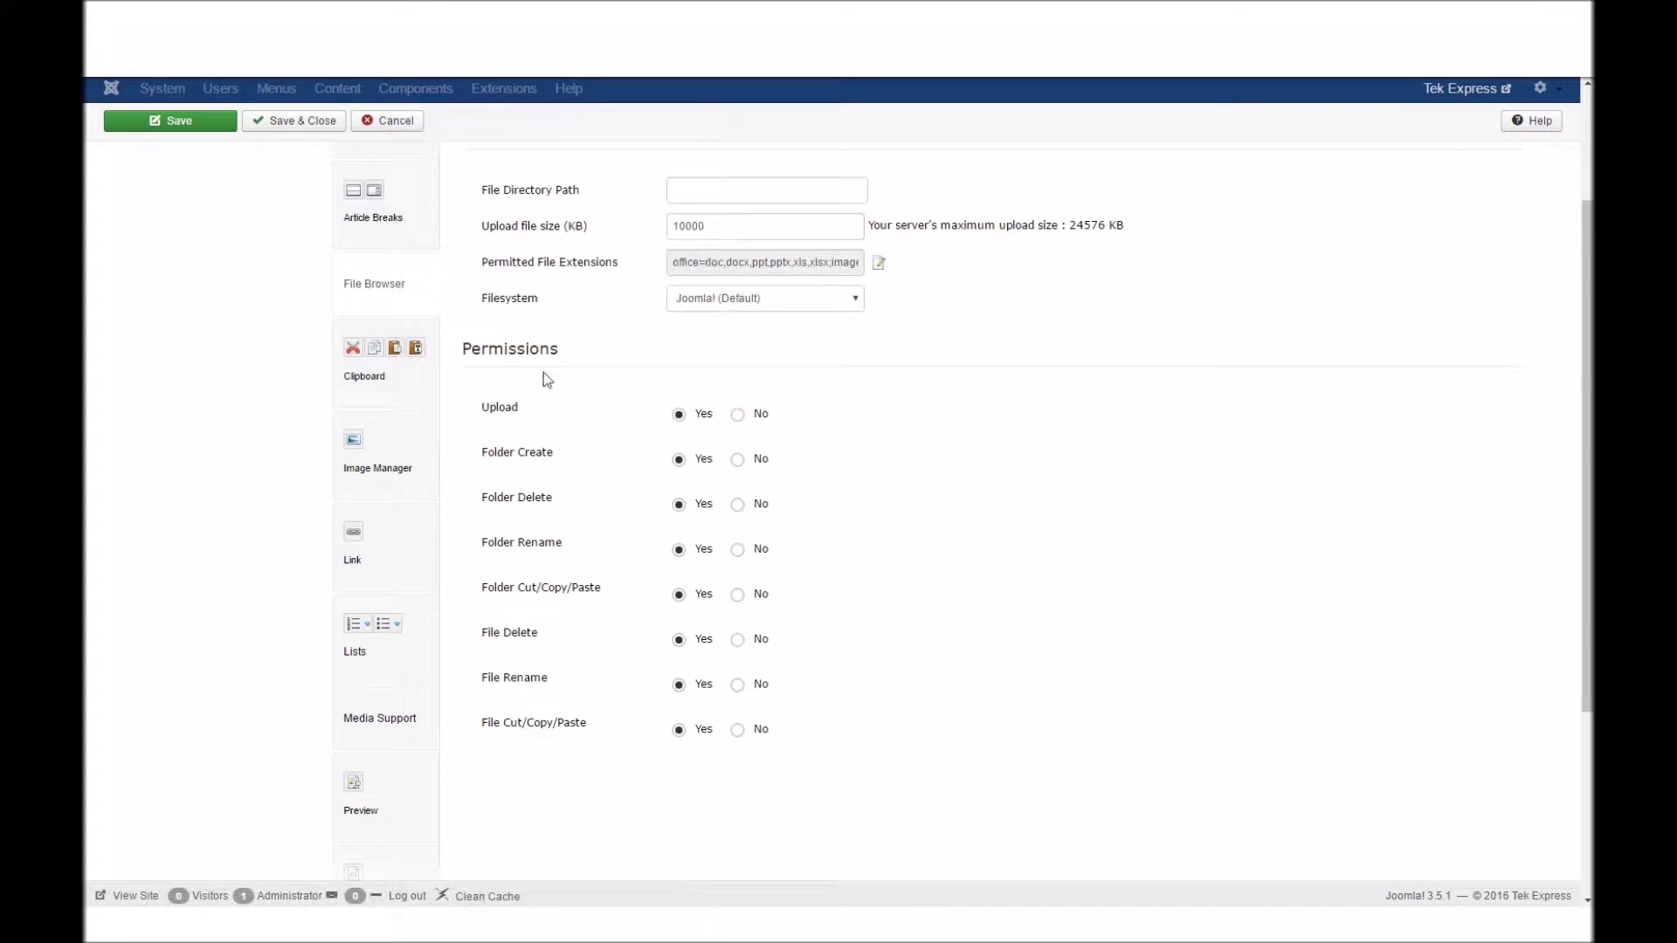
Inspect the Clipboard plugin's paste cleanup settings and its list of Keep Tags
click(387, 383)
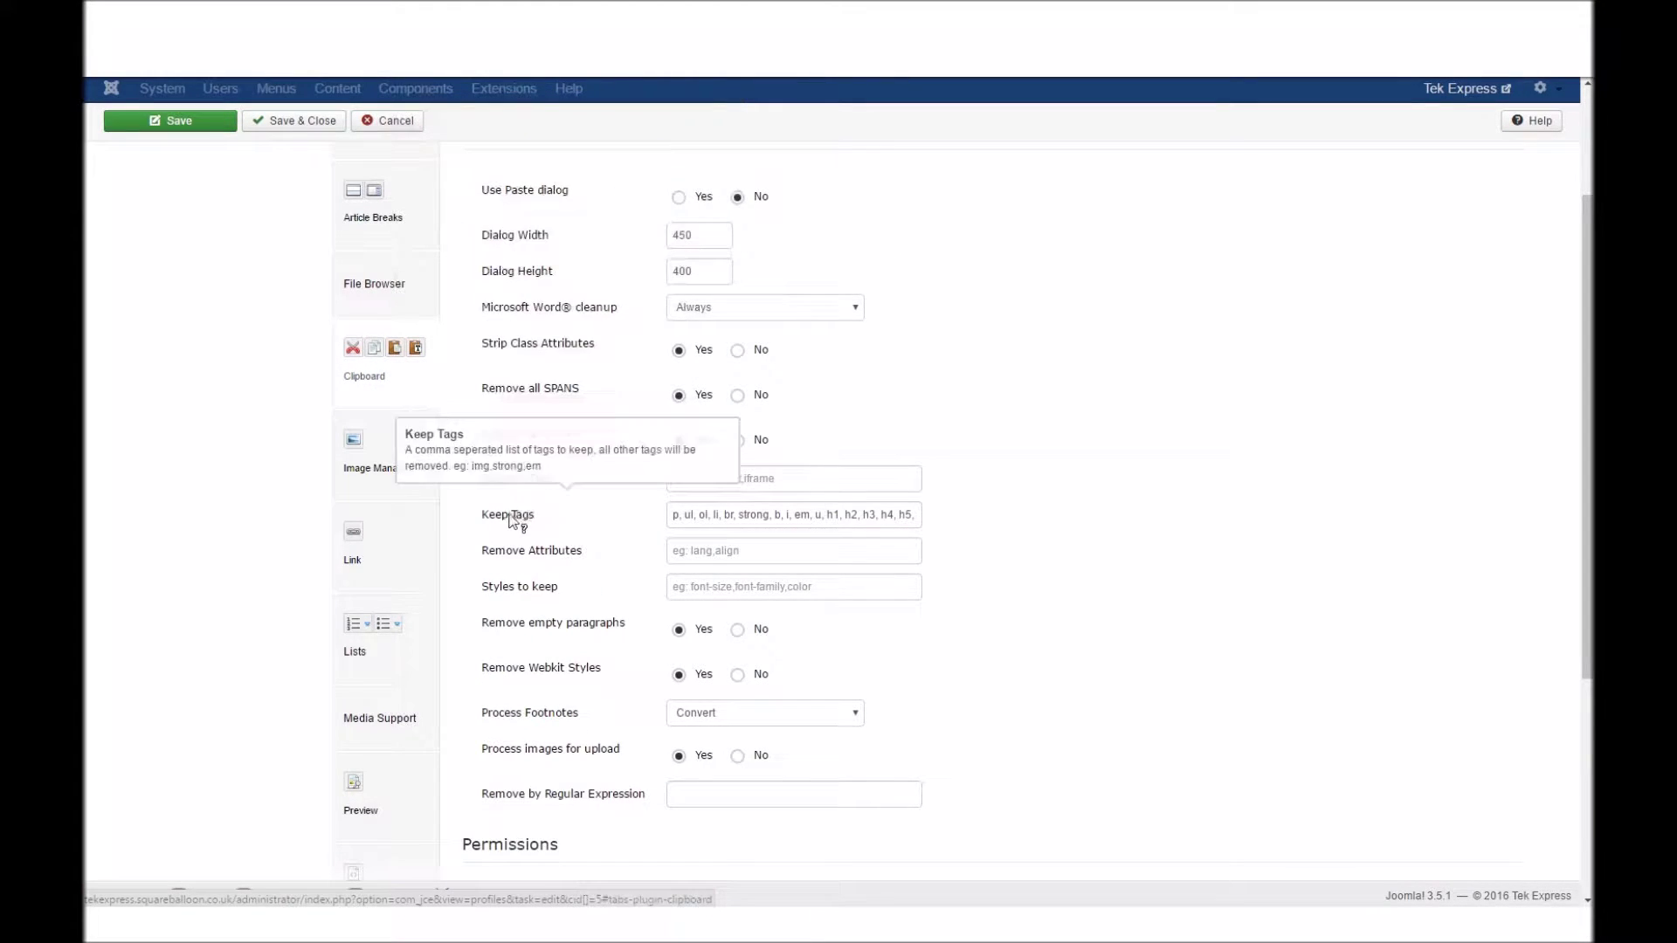
drag(676, 516, 955, 521)
click(673, 522)
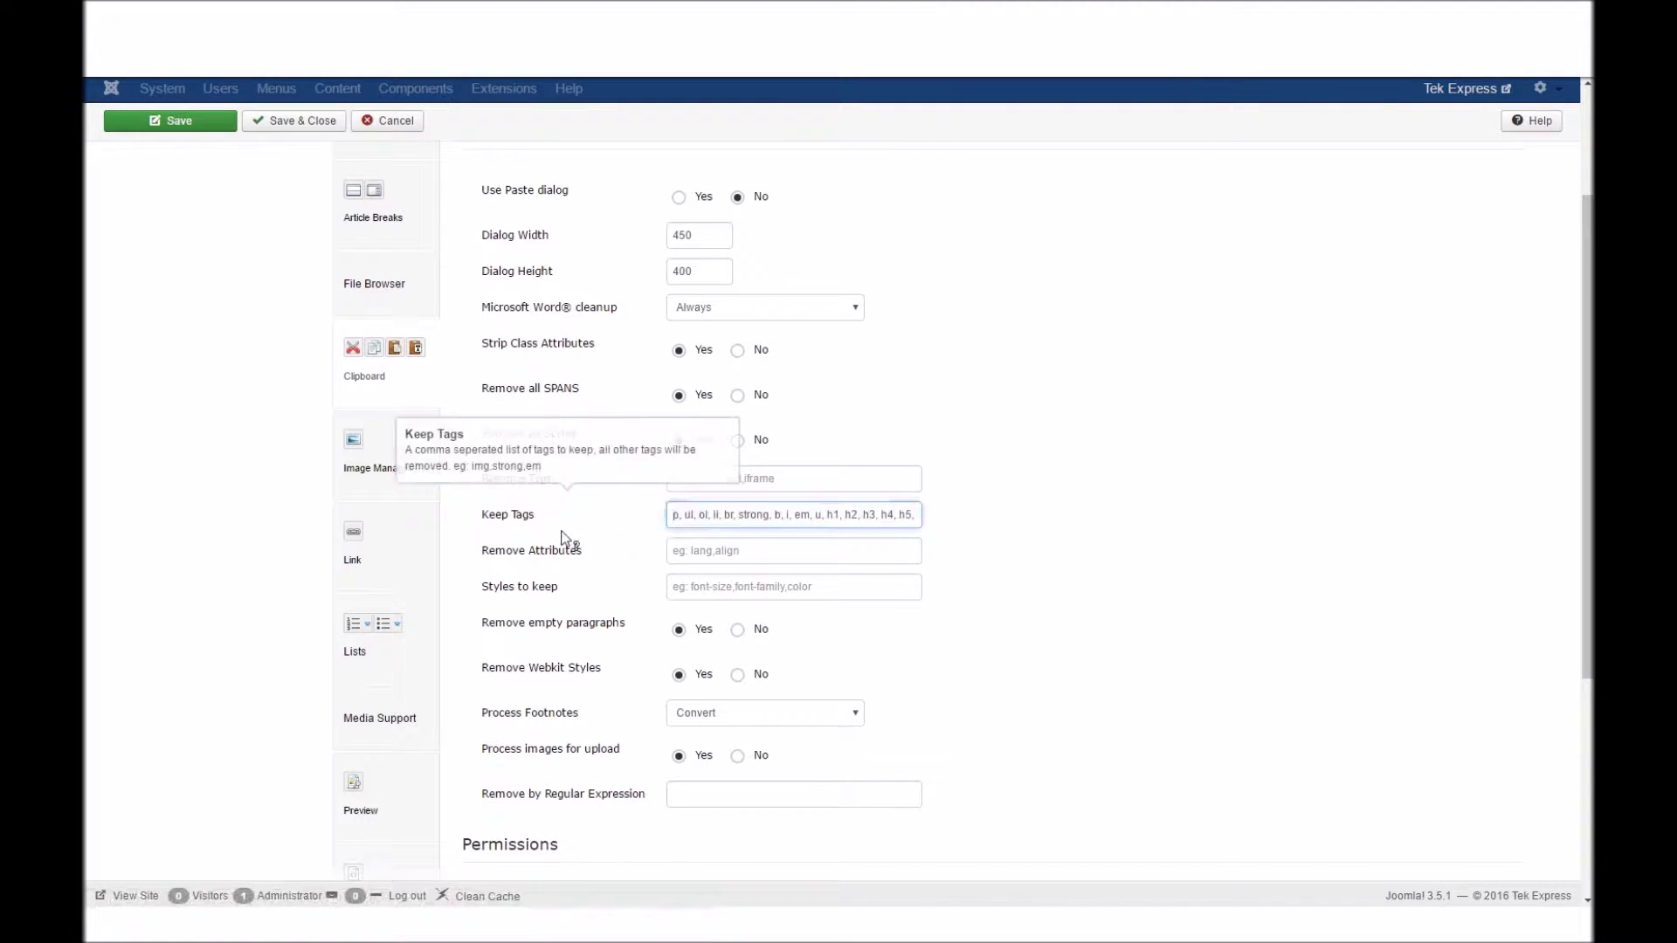
click(966, 509)
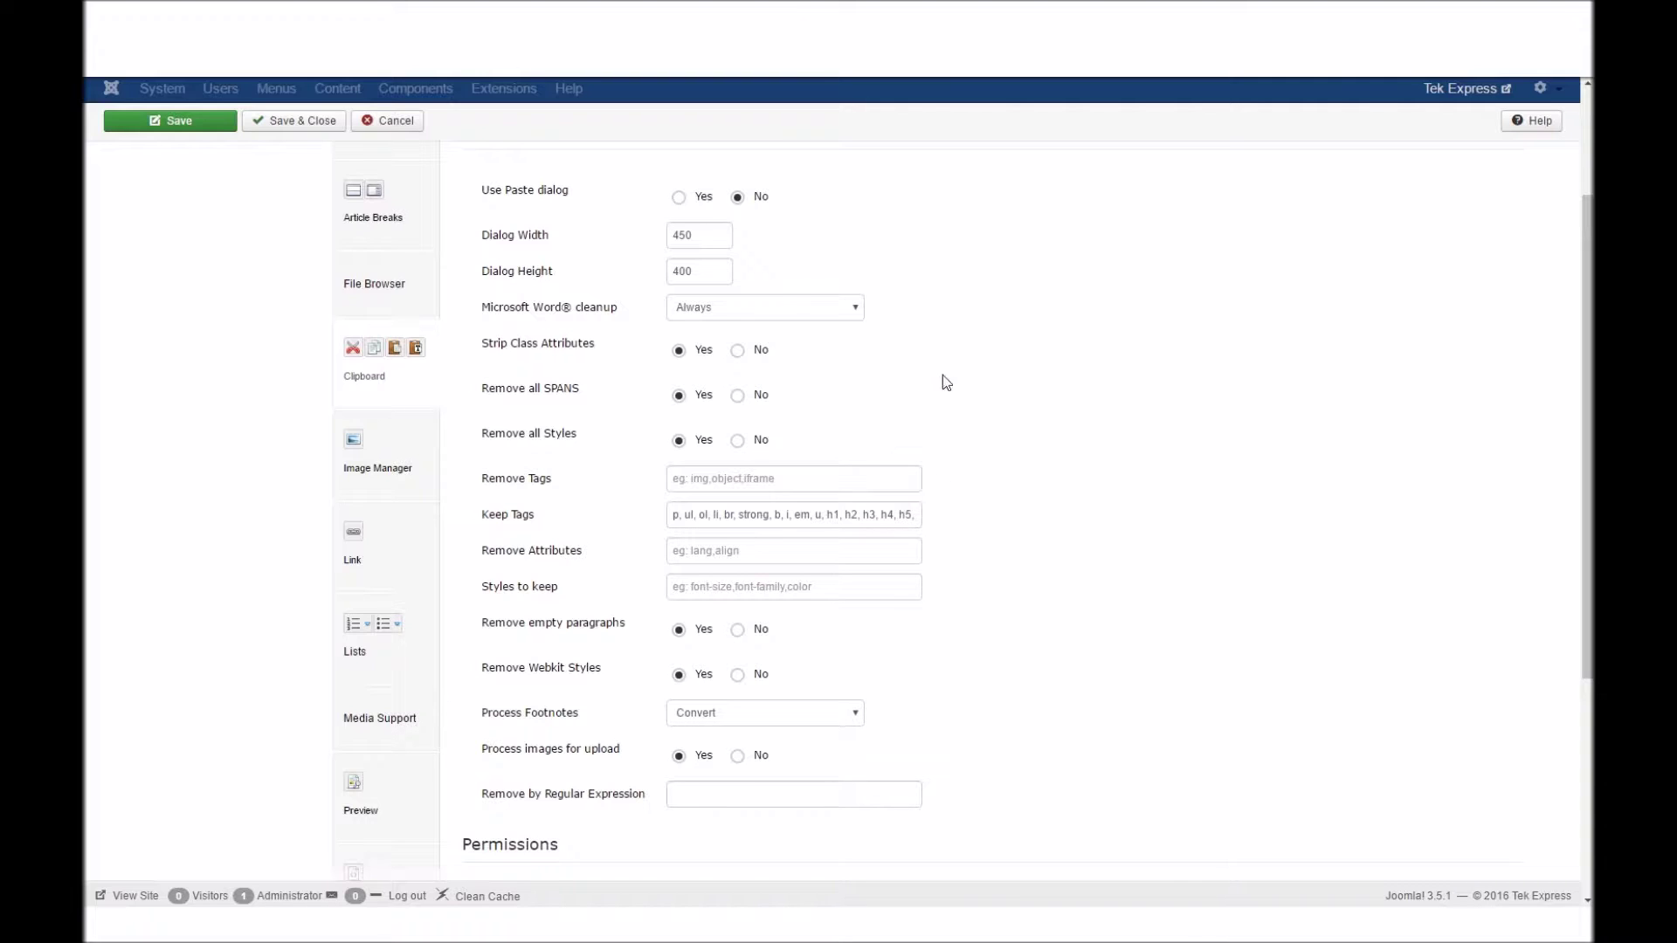
Check the Clipboard plugin's Styles to keep field and read the description of Allow Paste As HTML
scroll(938, 375, down, 1)
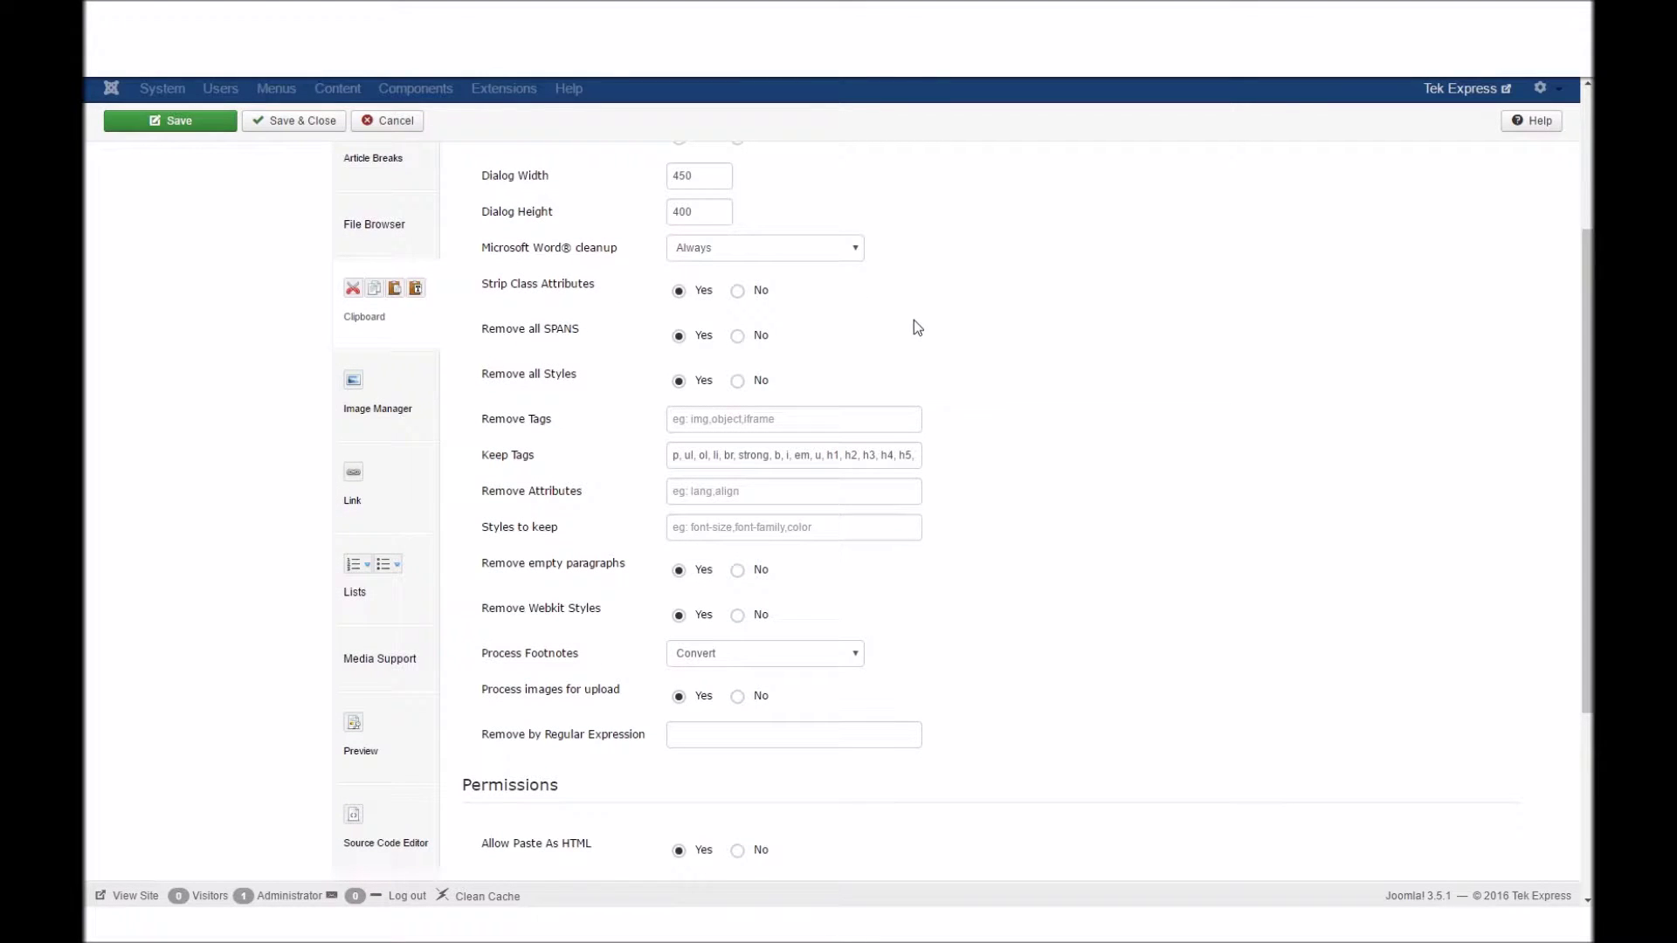
scroll(897, 410, down, 2)
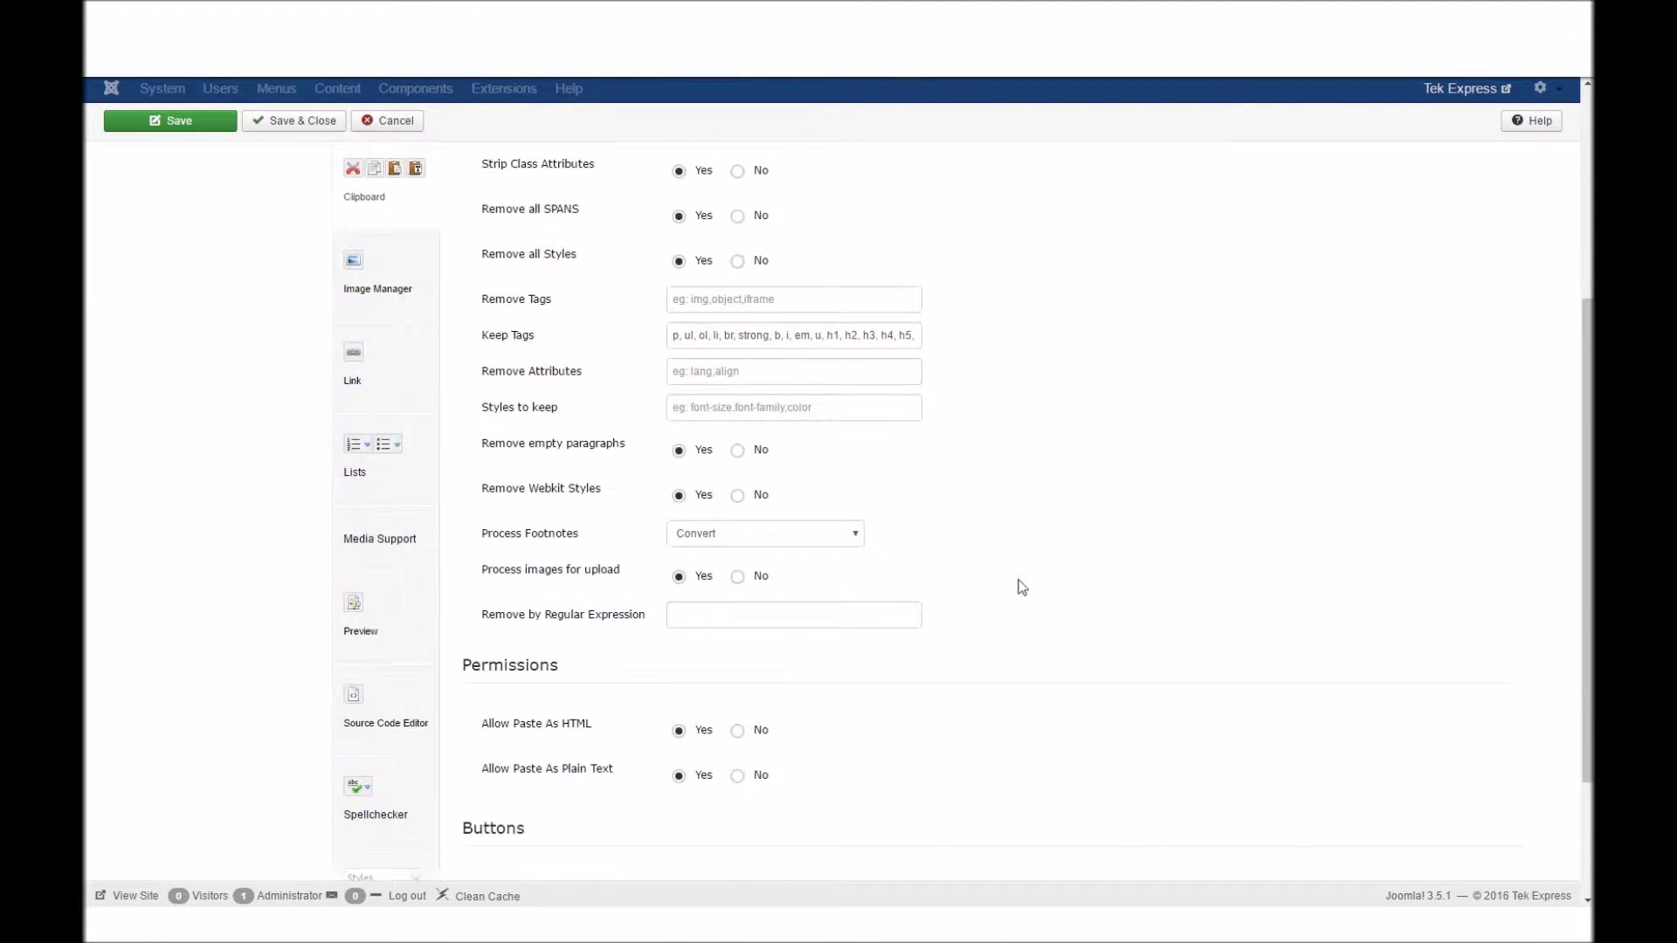
scroll(1022, 587, down, 1)
click(746, 347)
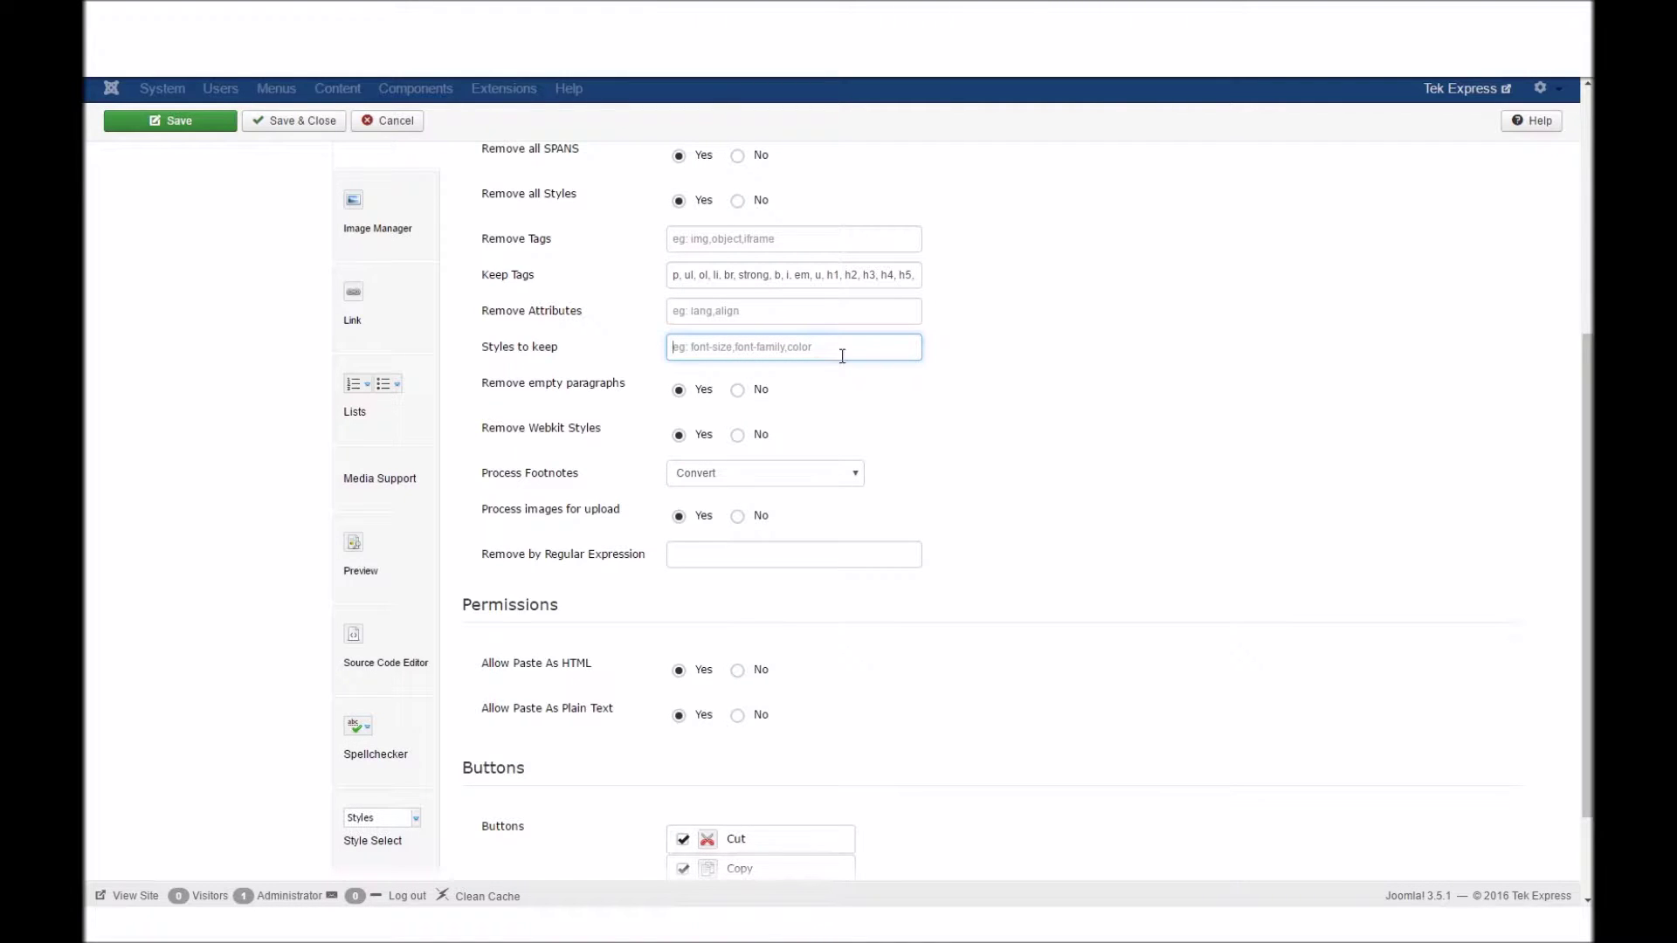
click(1049, 441)
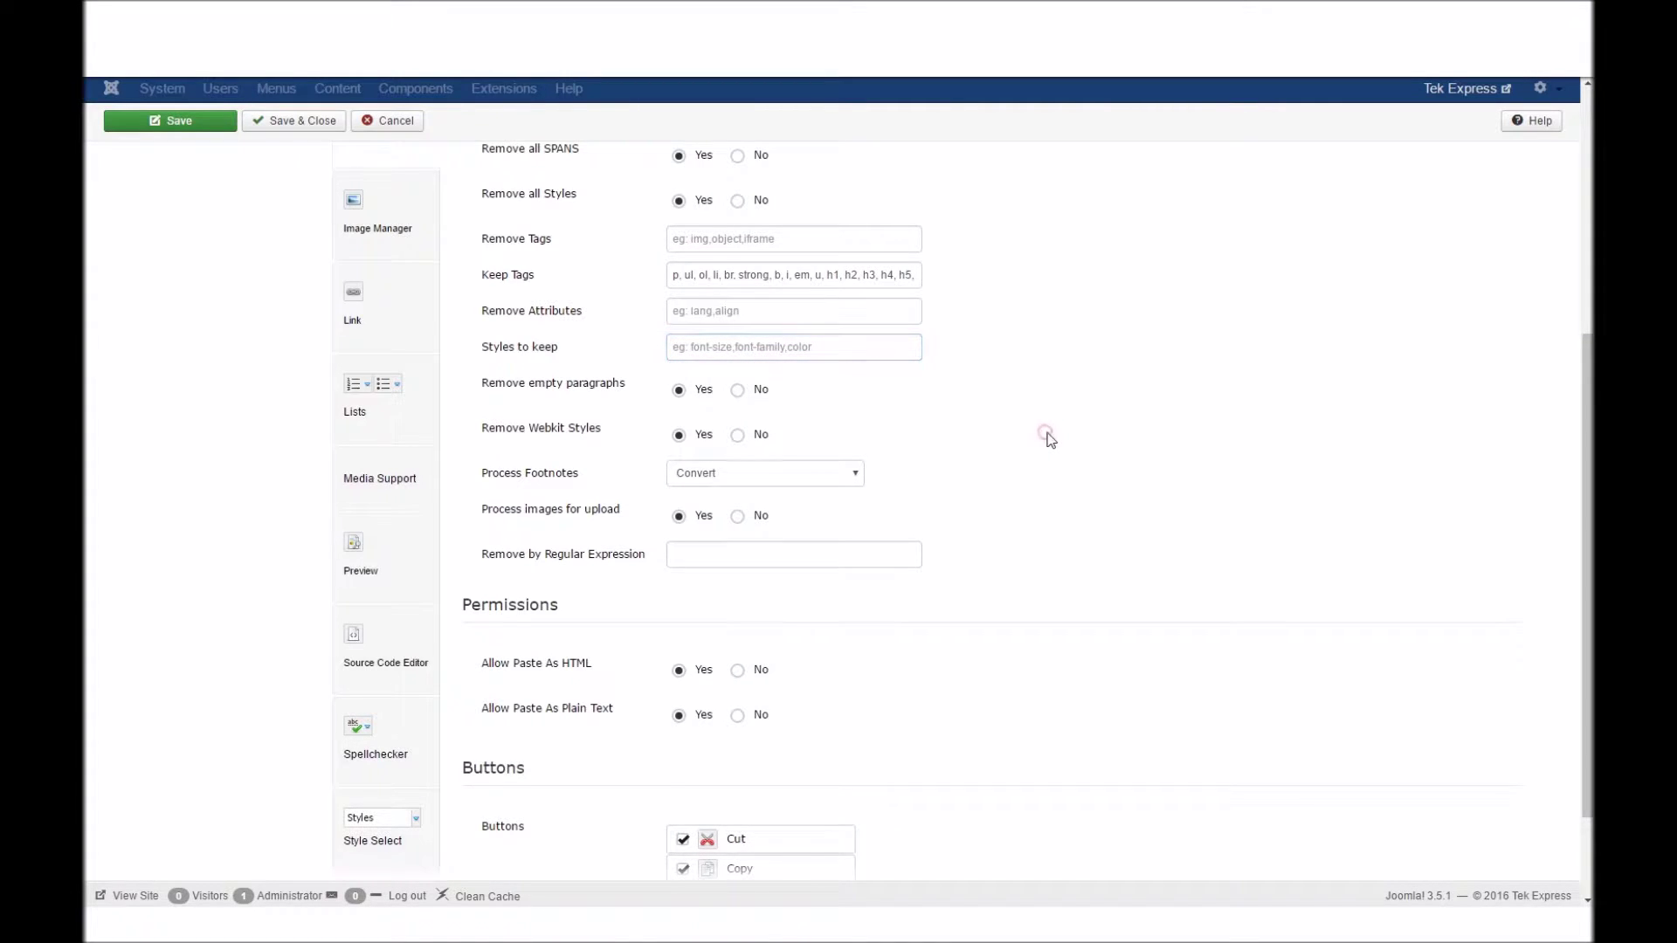
scroll(1048, 435, down, 2)
mouse_move(531, 542)
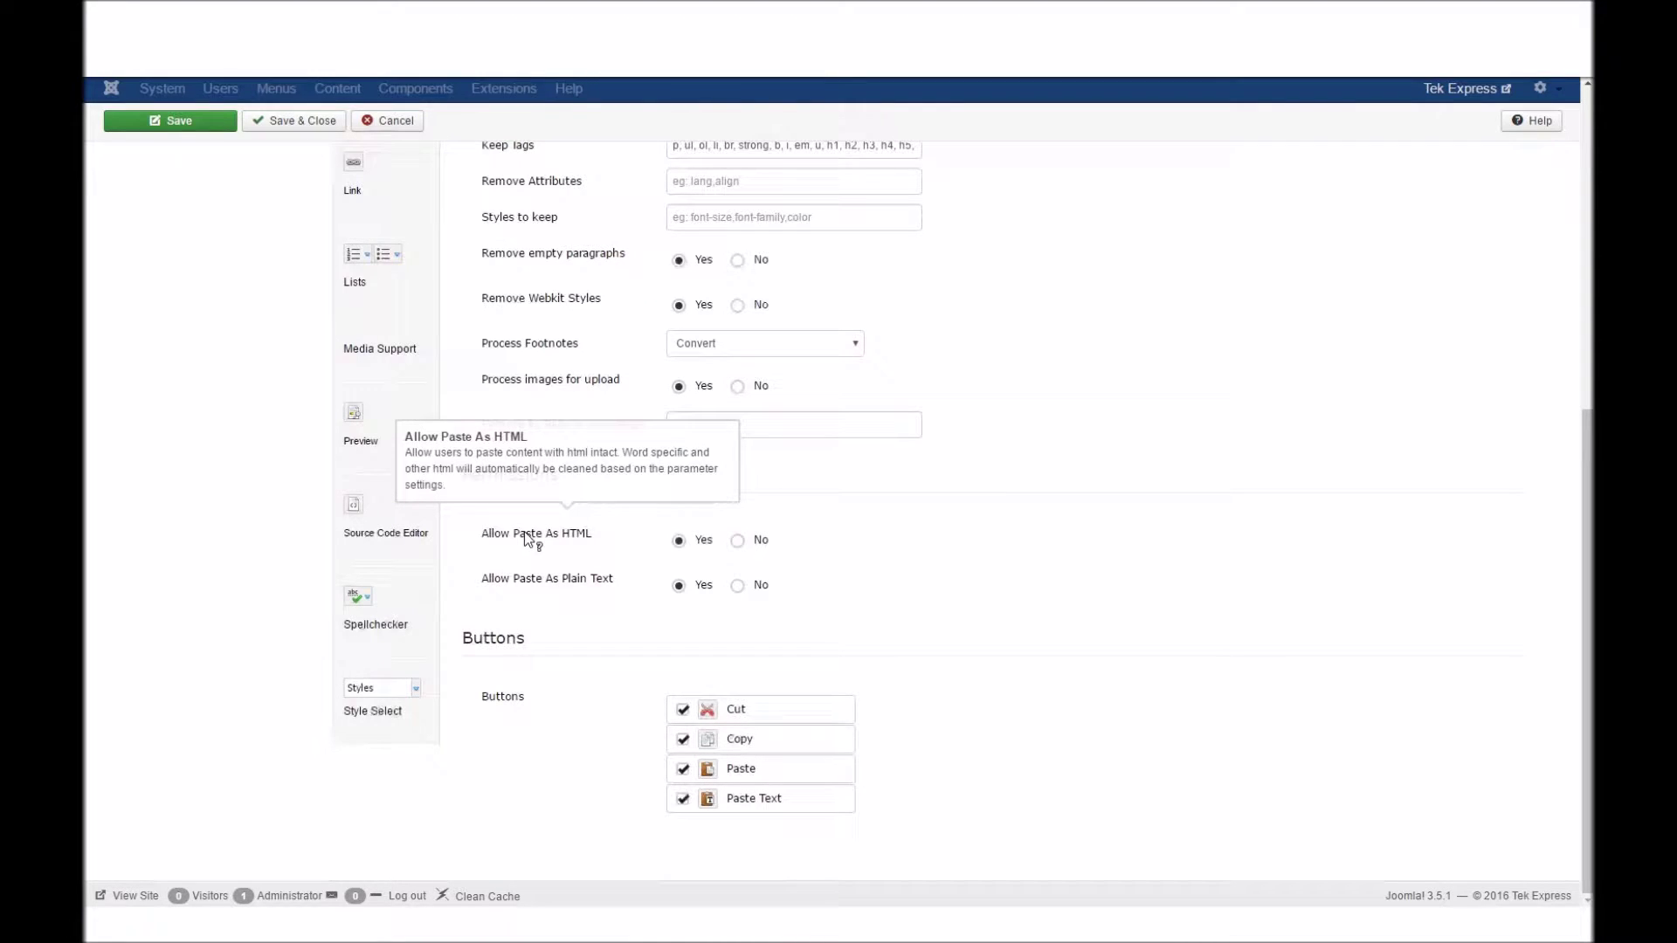
Recheck the Clipboard plugin's Keep Tags list and read the description of Allow Paste As Plain Text
scroll(772, 365, up, 2)
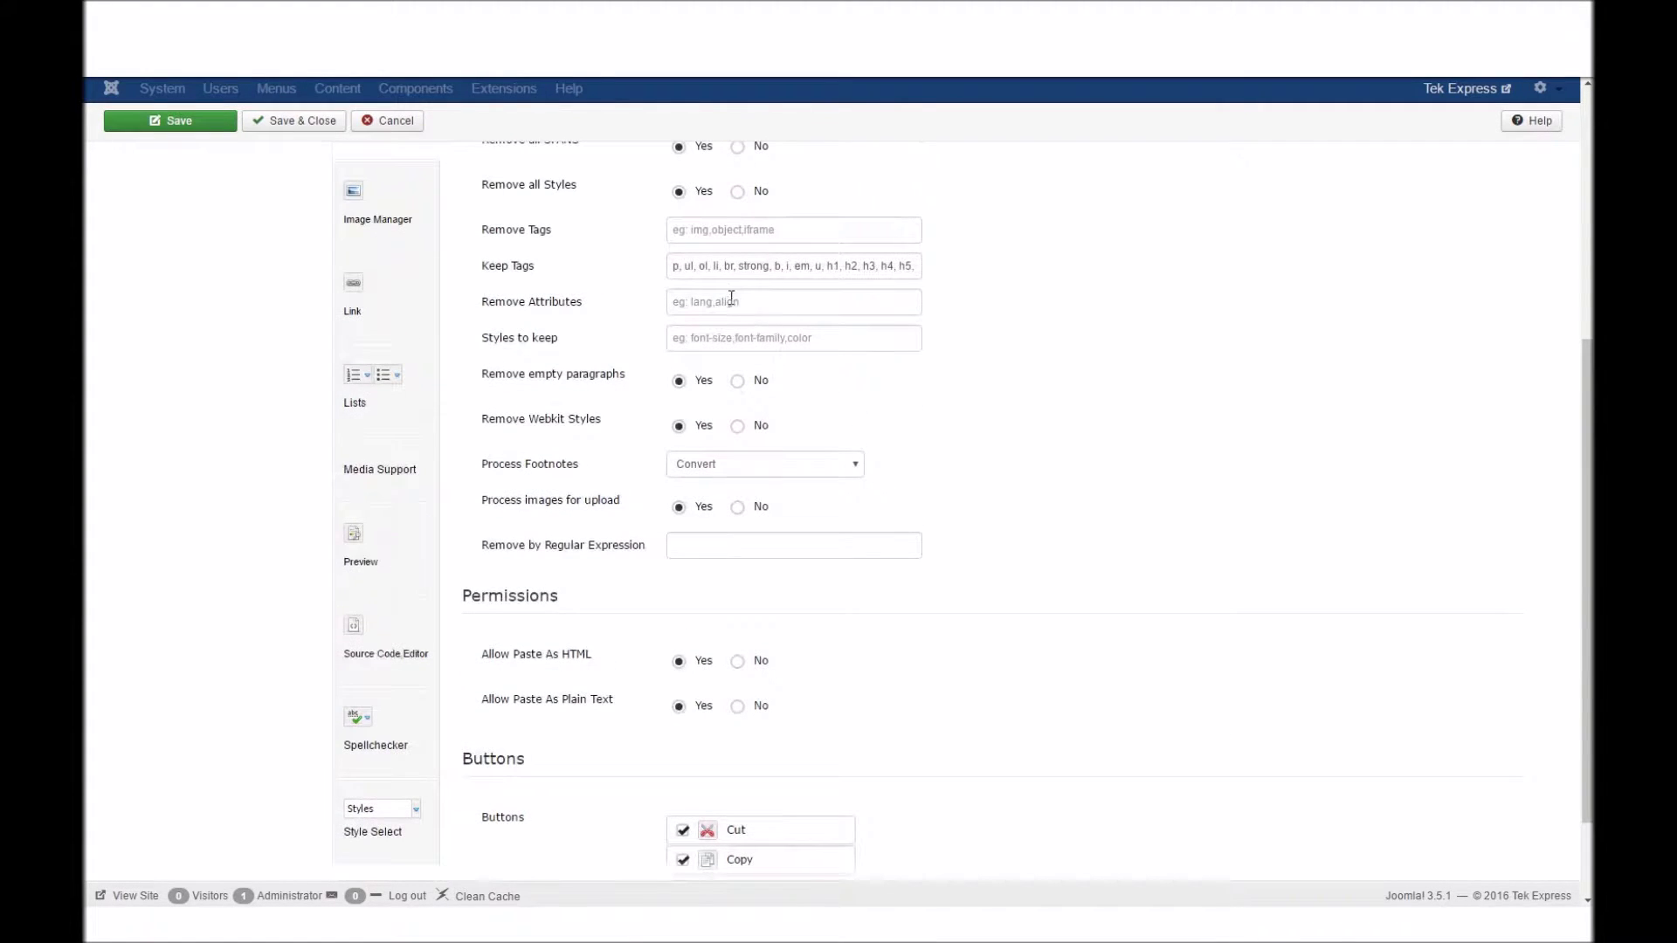
click(692, 262)
scroll(550, 524, down, 2)
mouse_move(551, 579)
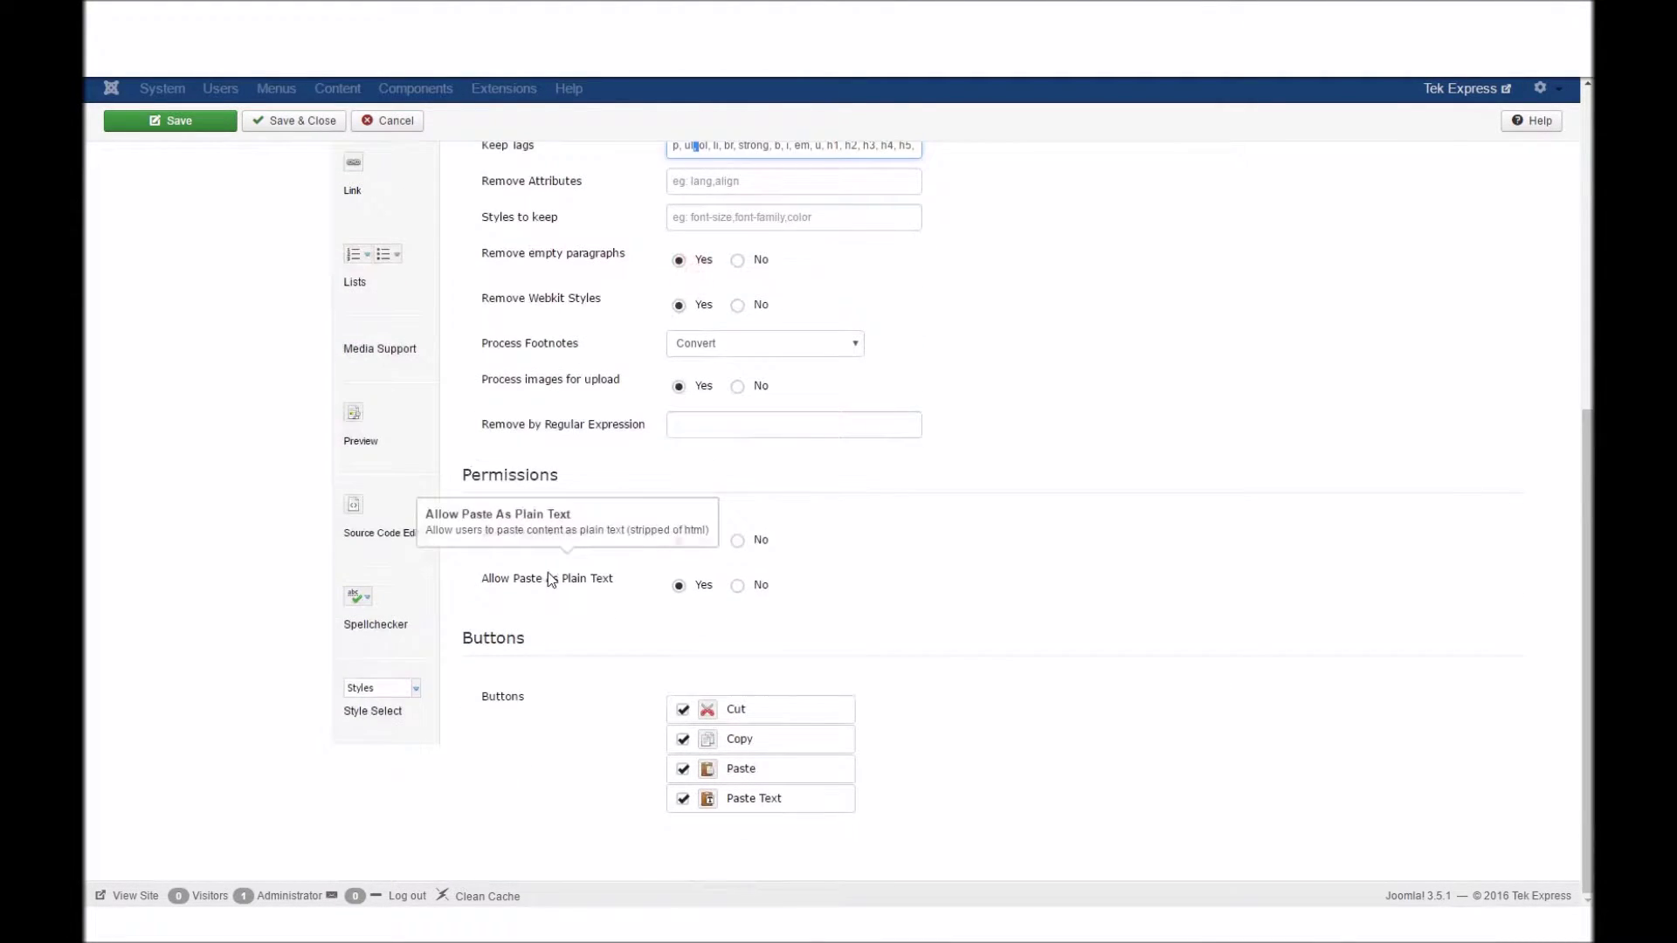
scroll(542, 489, up, 5)
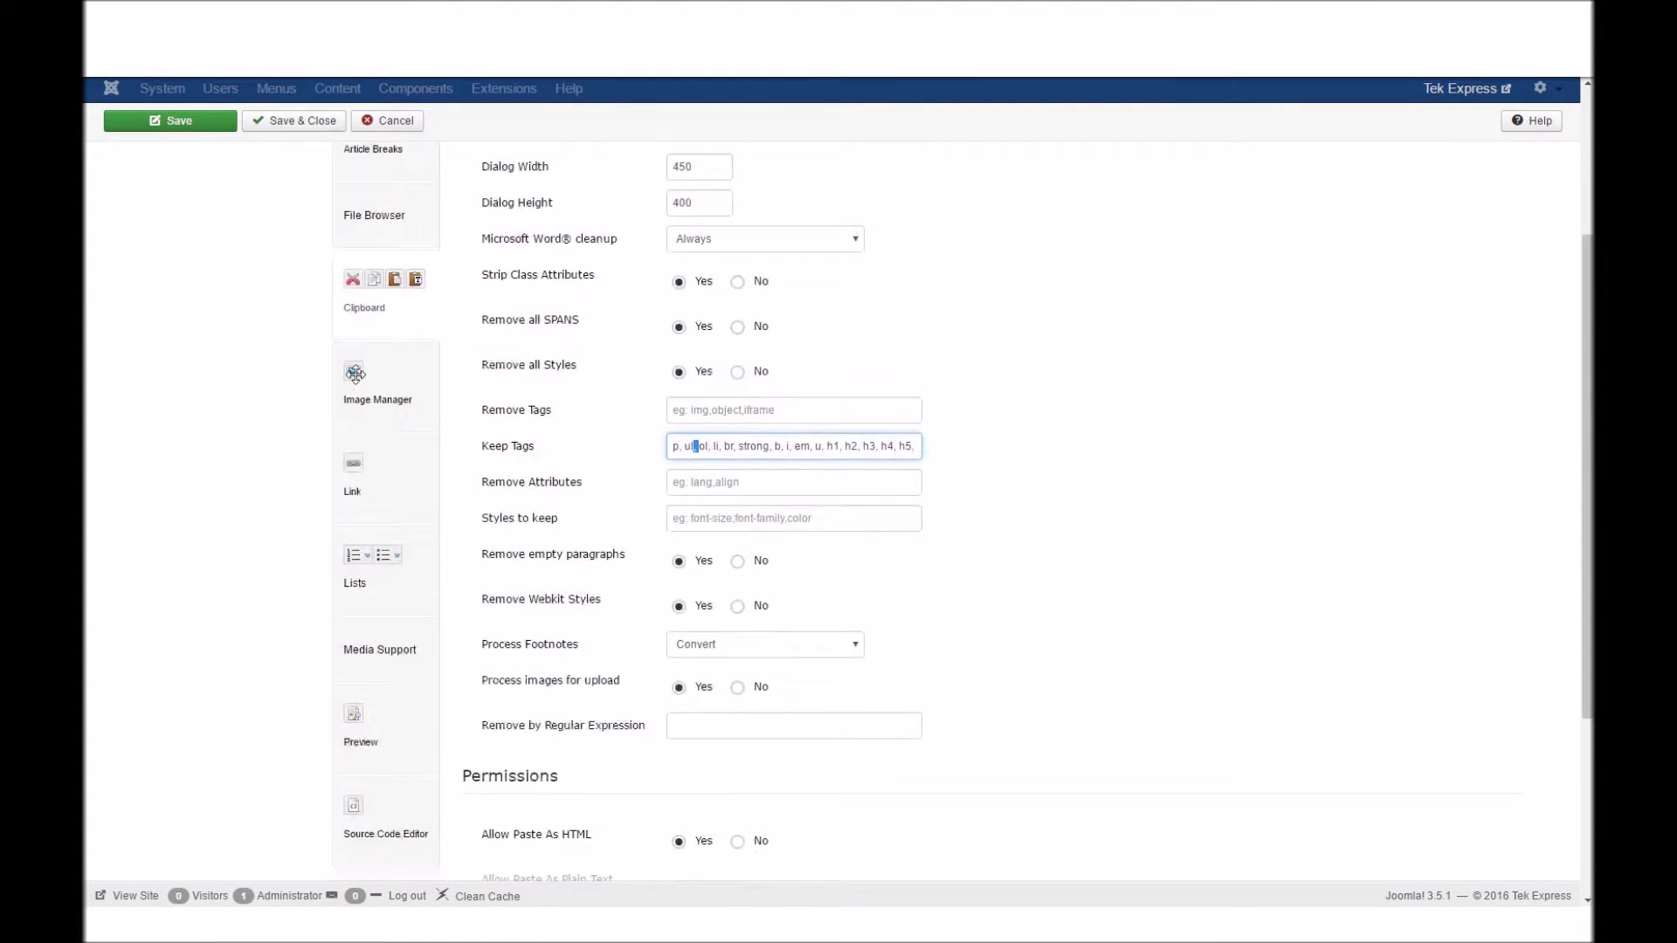
Inspect the Image Manager plugin's standard parameters and its default margin options
click(395, 402)
scroll(611, 293, up, 2)
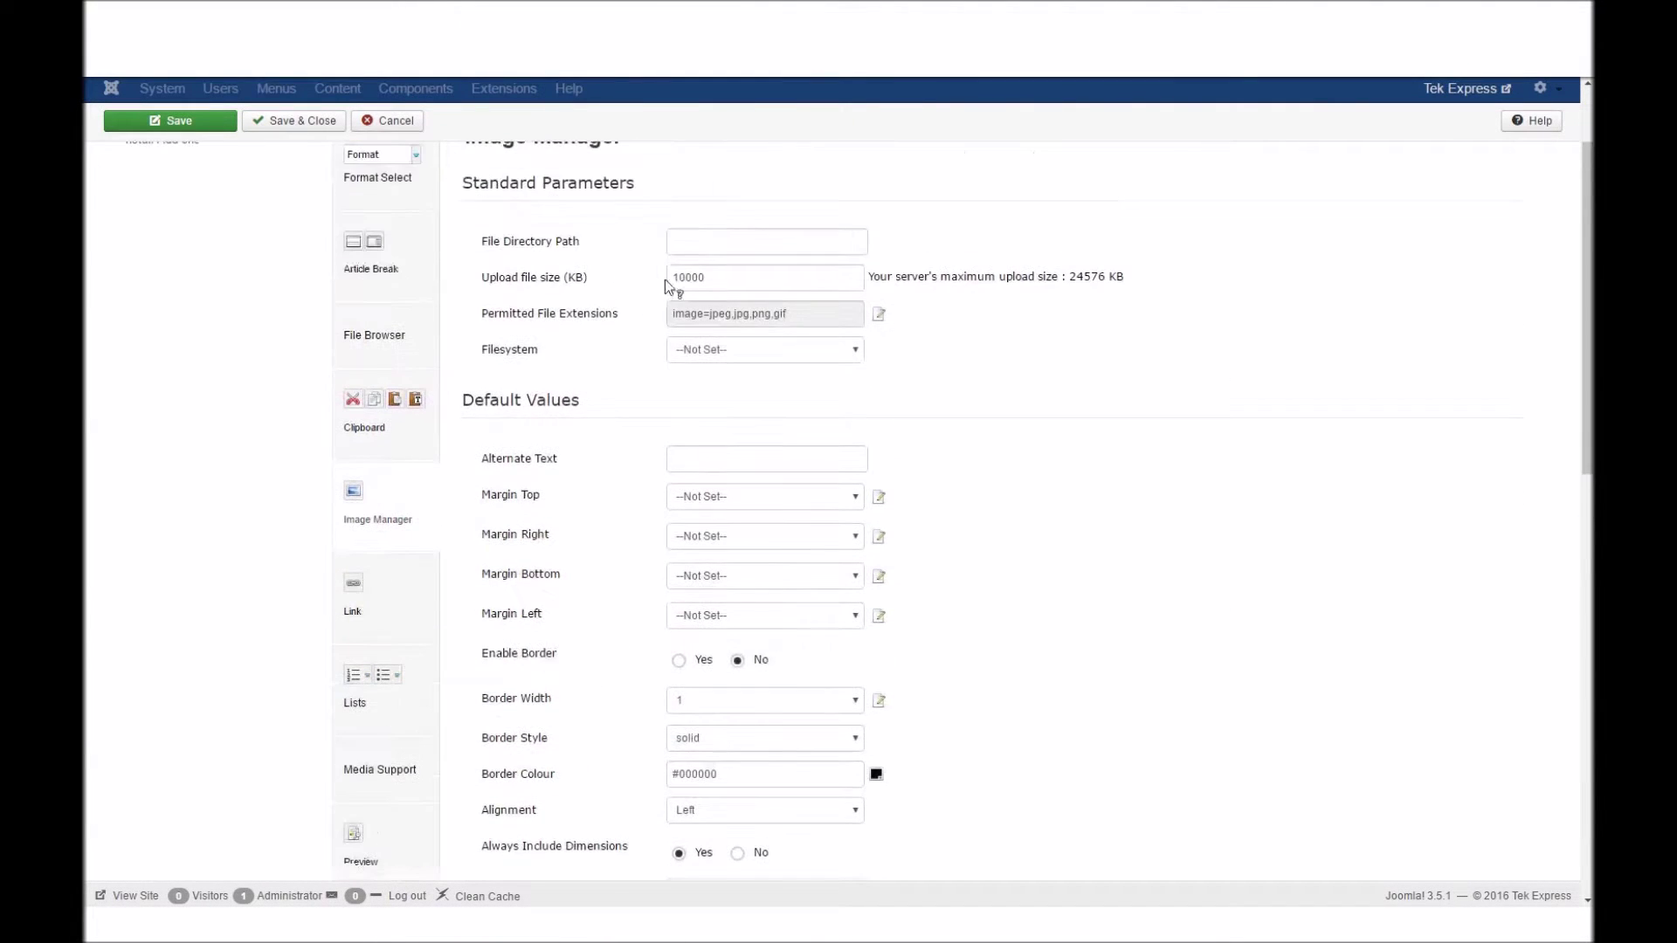
scroll(611, 393, down, 3)
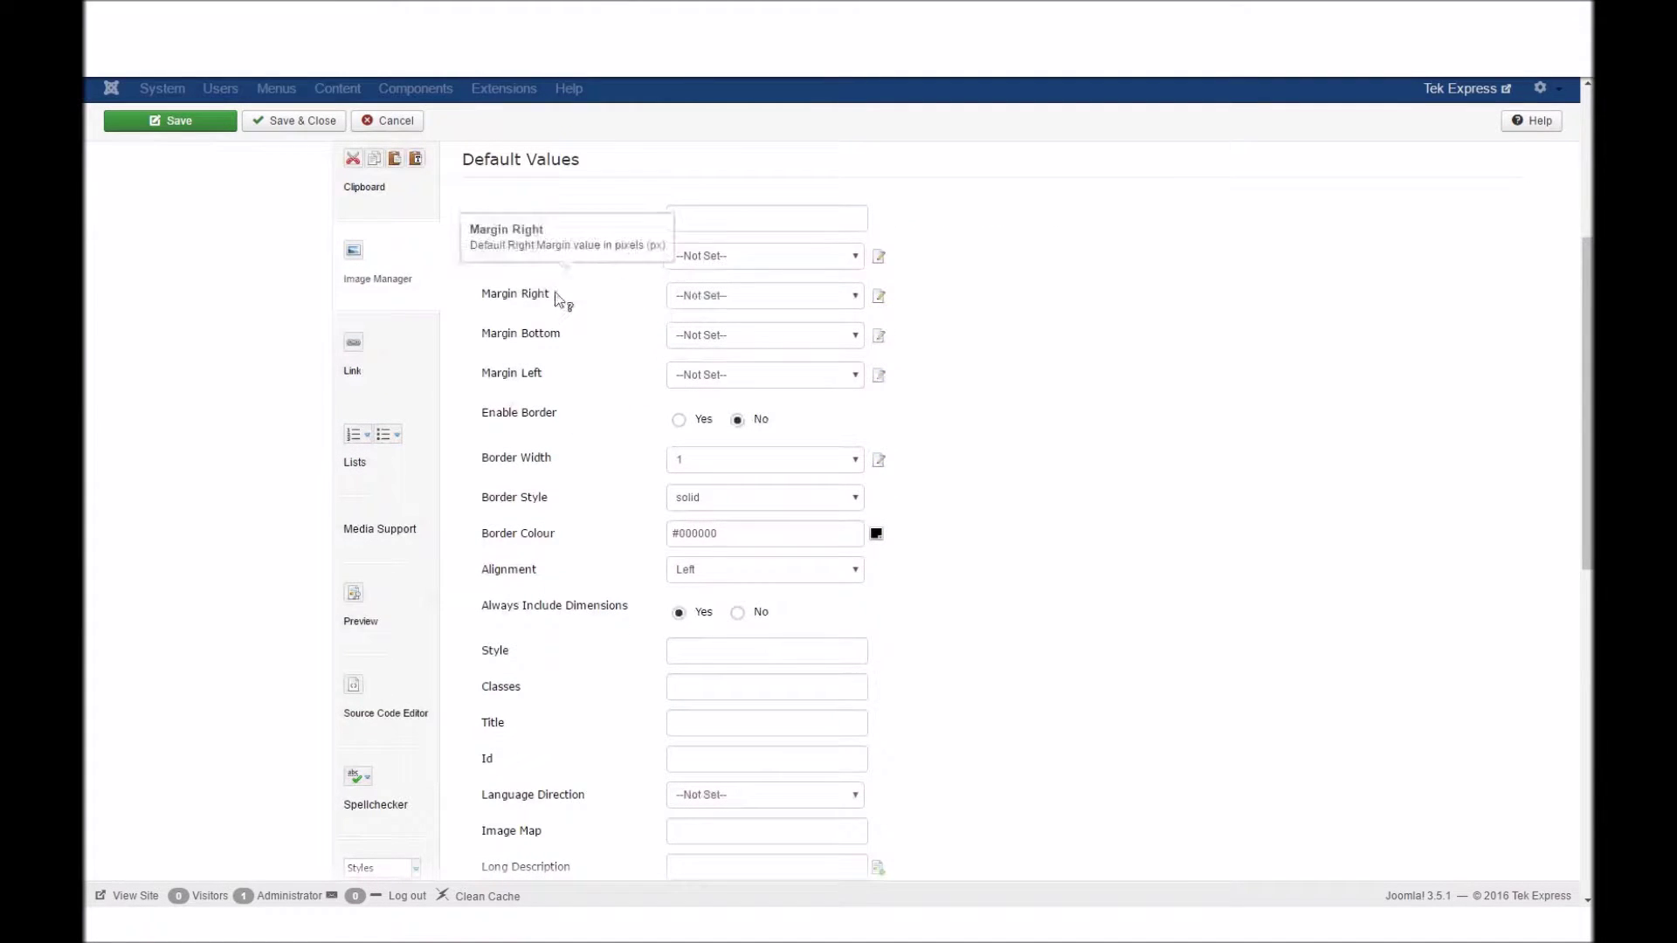
click(714, 258)
click(715, 258)
click(1026, 261)
Check the Image Manager's default border settings and view the available Alignment options without changing them
scroll(584, 441, down, 2)
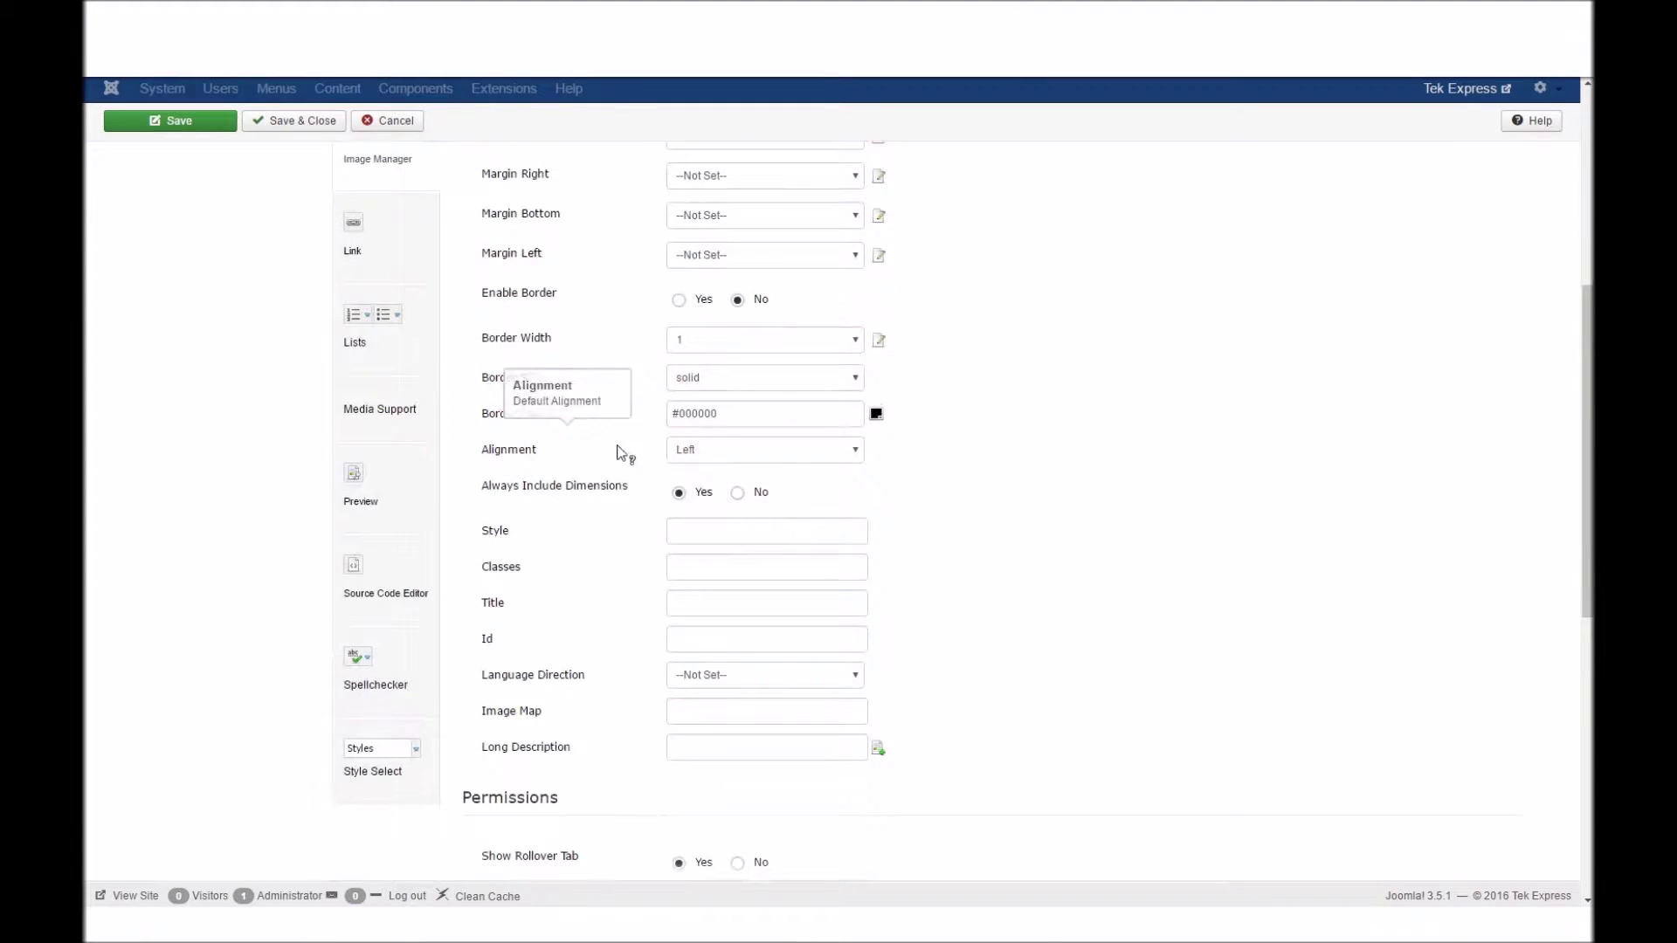
click(716, 443)
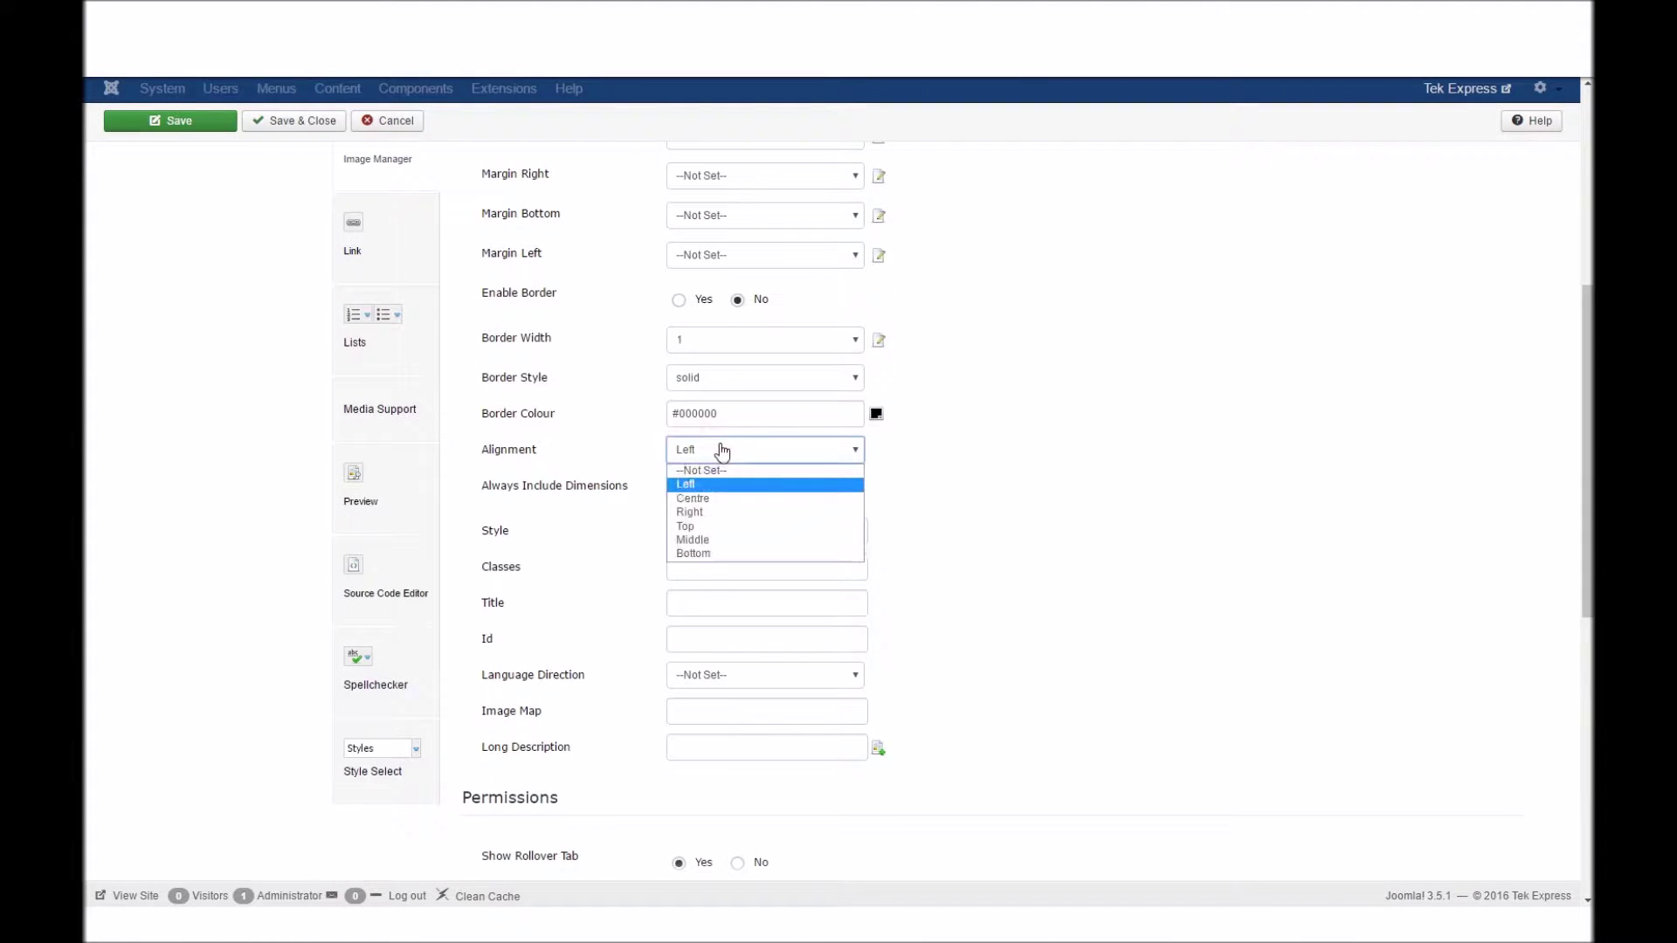
click(722, 451)
click(974, 465)
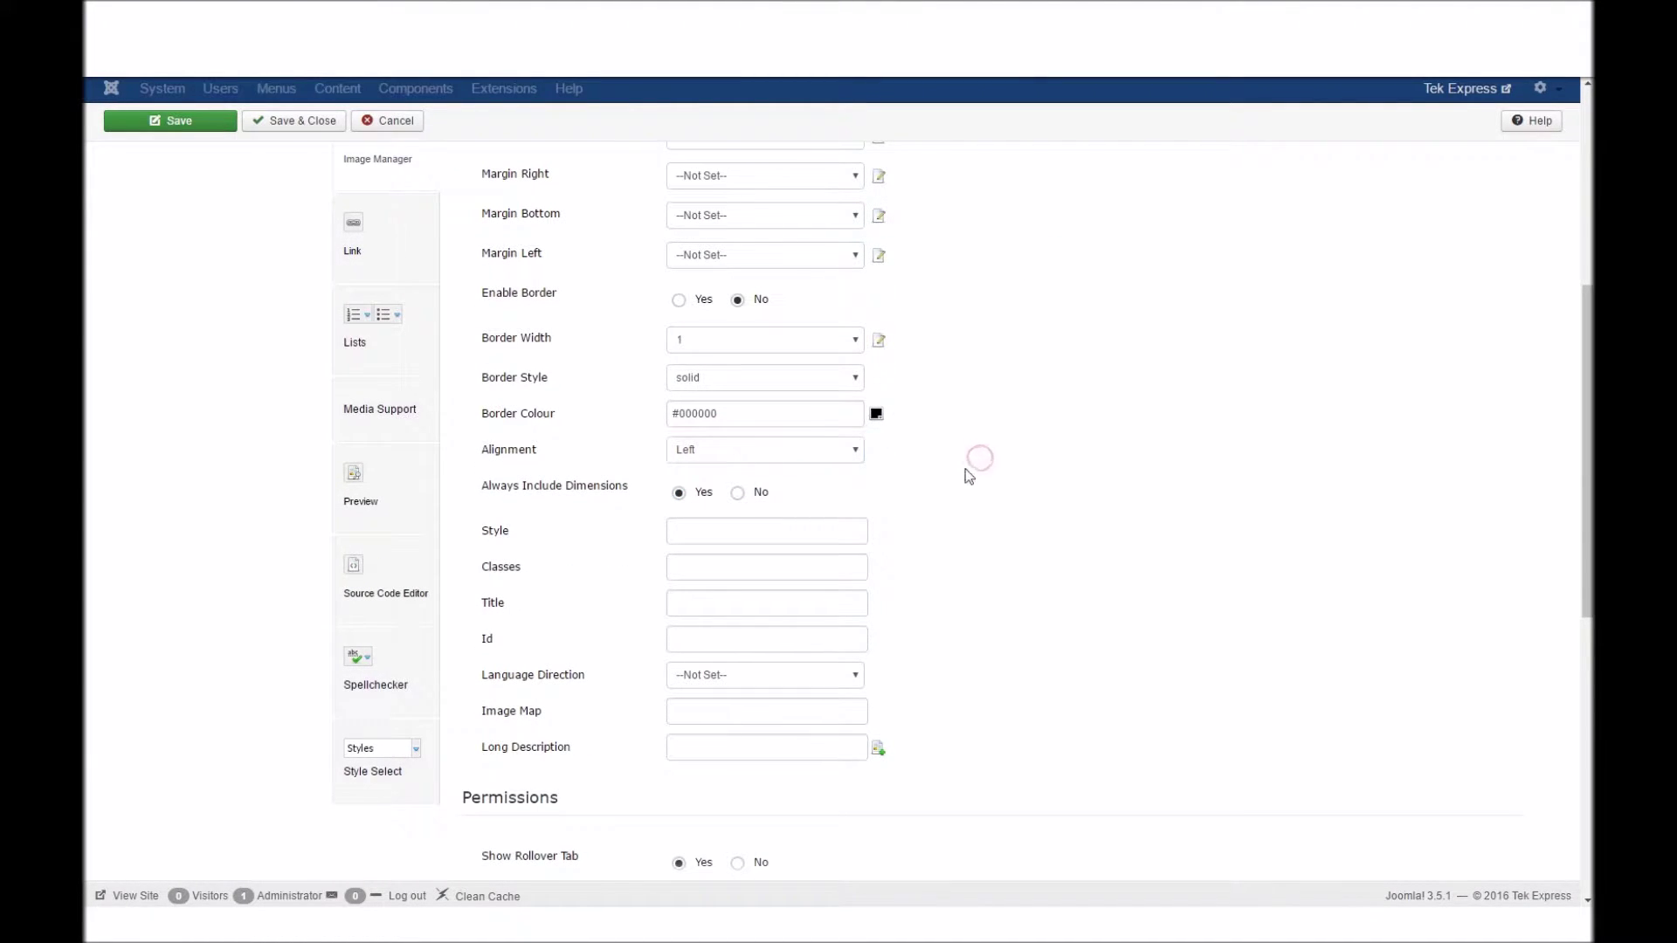
Review the Image Manager's remaining default values and its permissions, including Show Border Options
scroll(968, 467, down, 2)
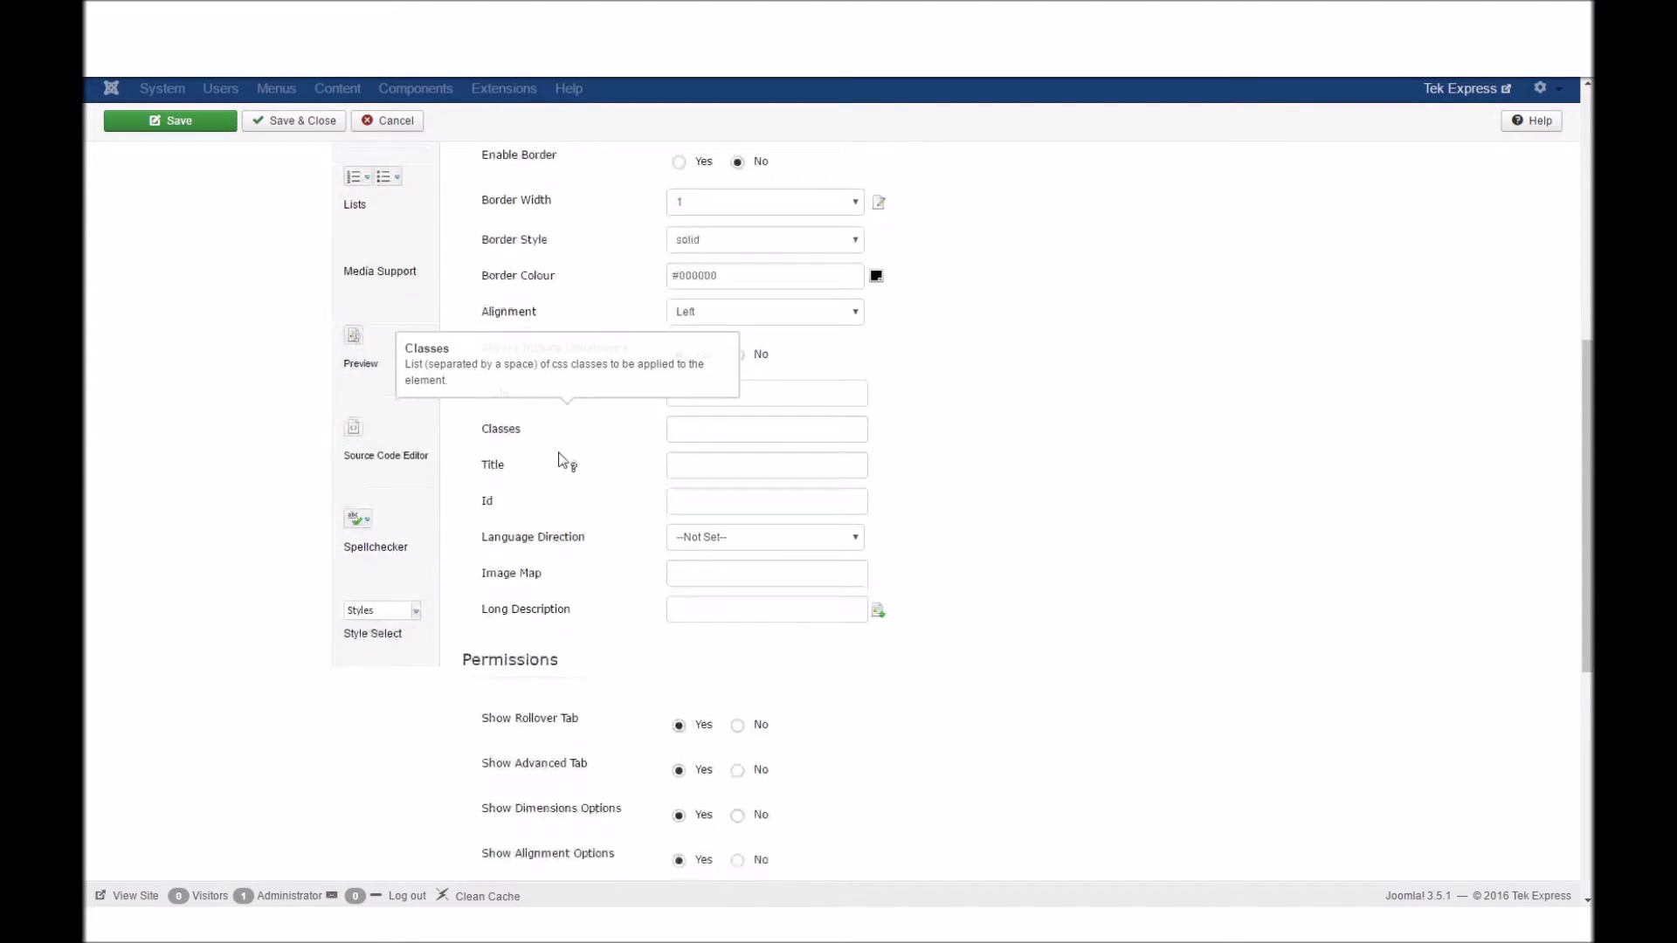
scroll(564, 454, down, 2)
scroll(563, 454, down, 5)
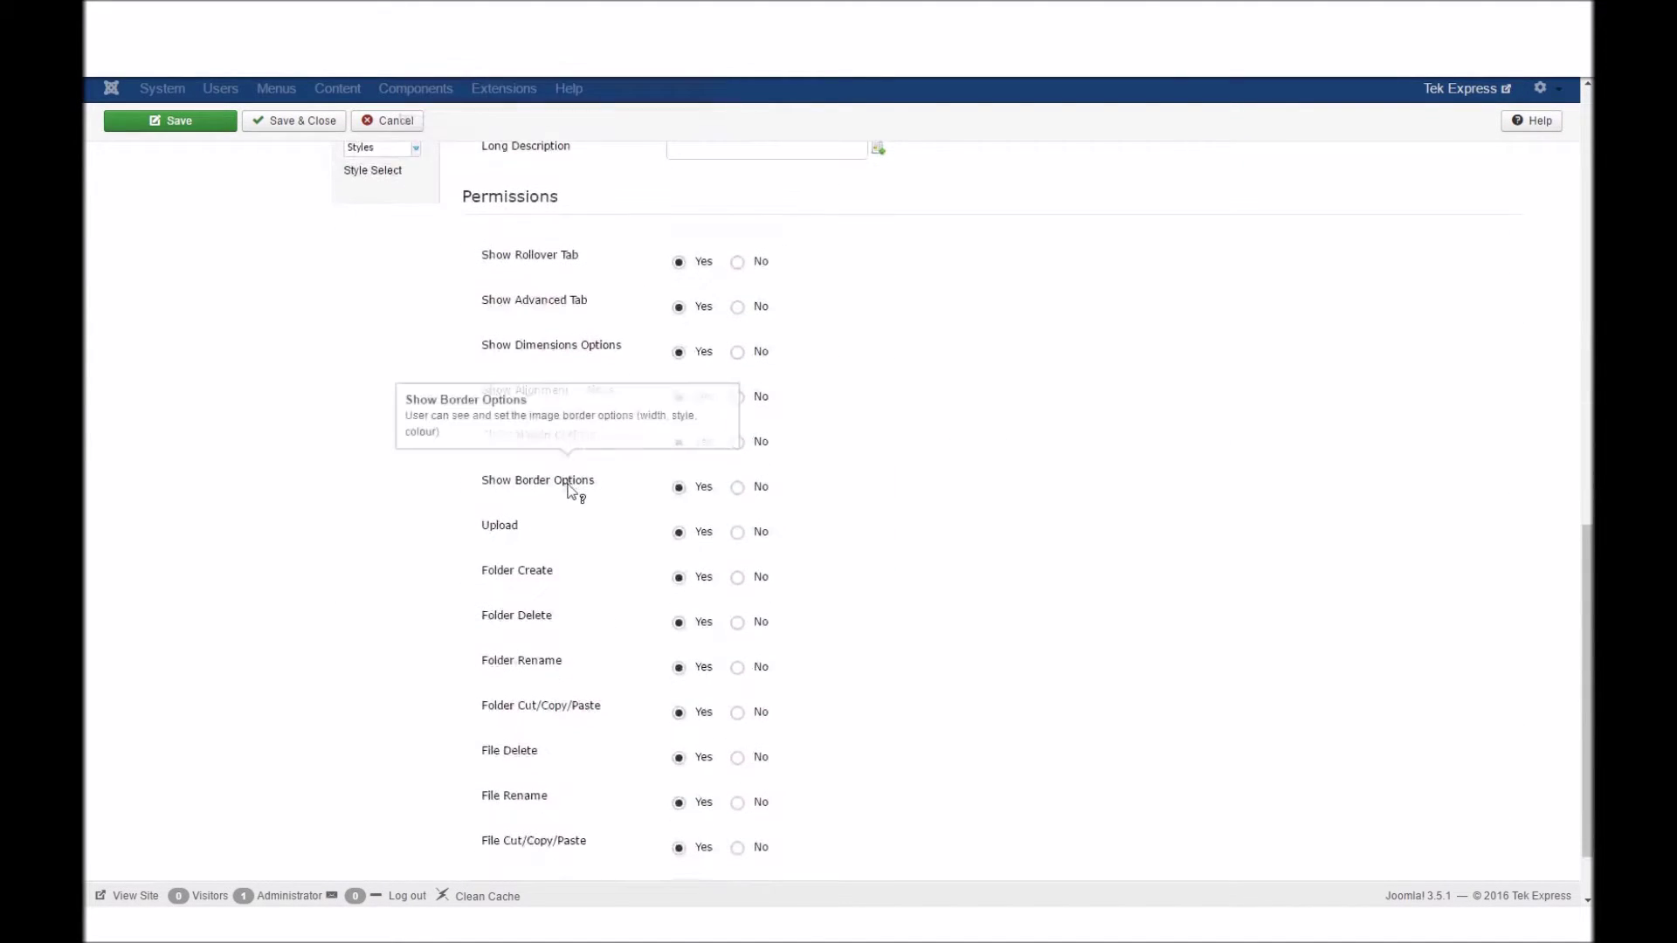
Inspect the Link plugin's default values, permissions and Joomla! Links settings
scroll(563, 530, up, 12)
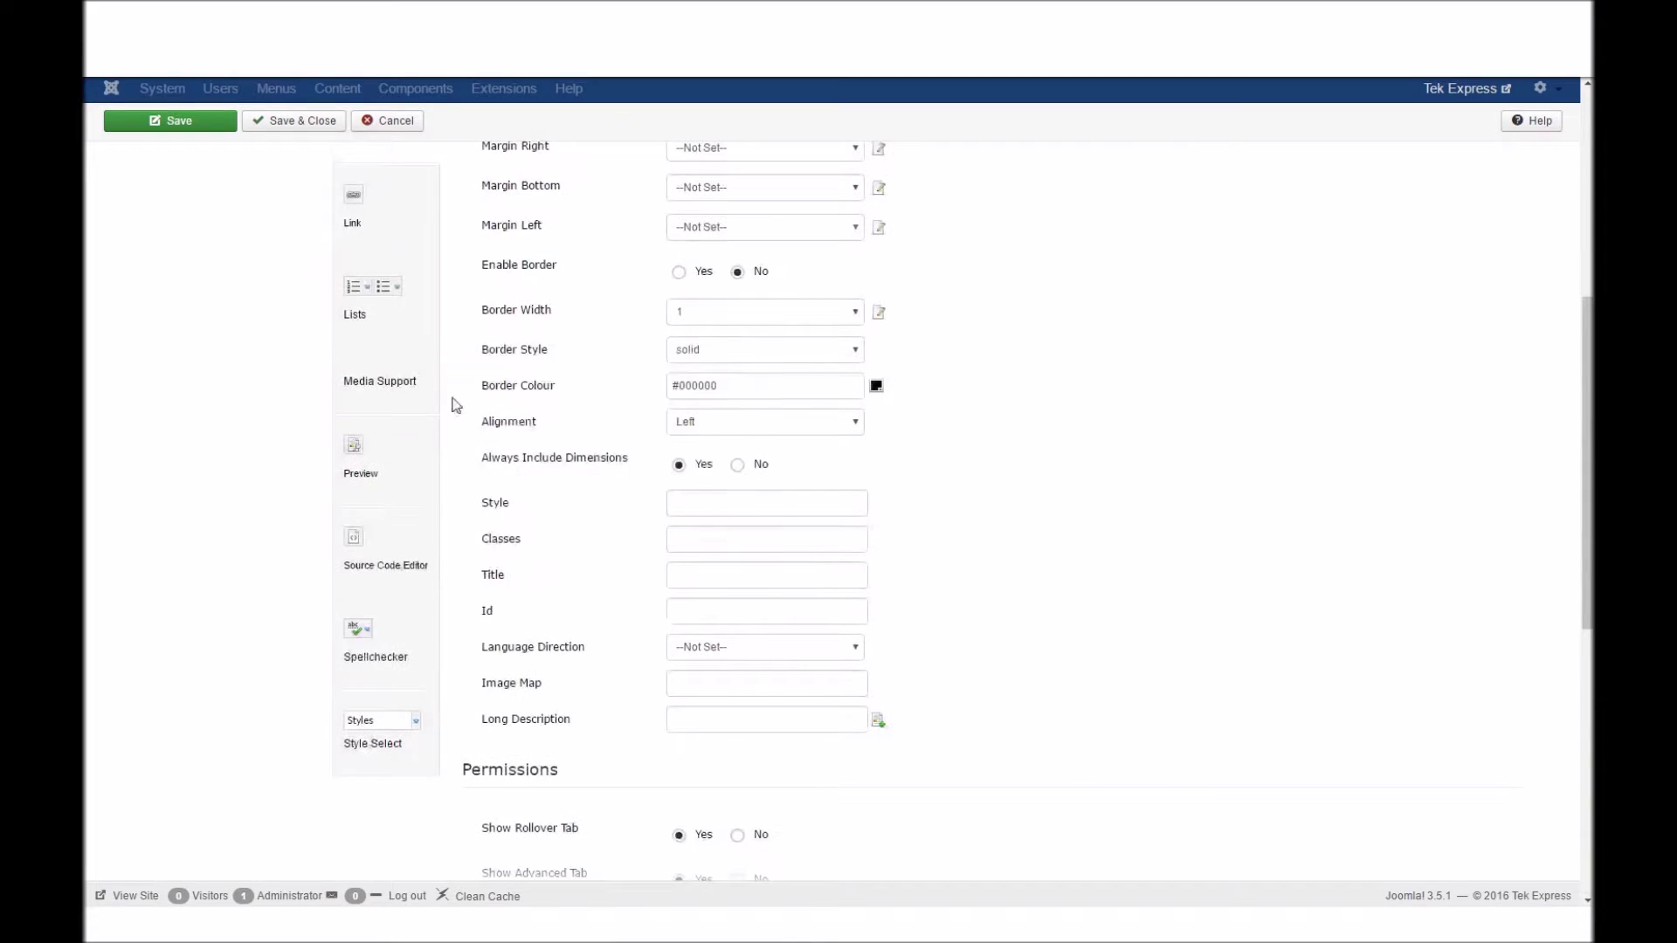
click(385, 461)
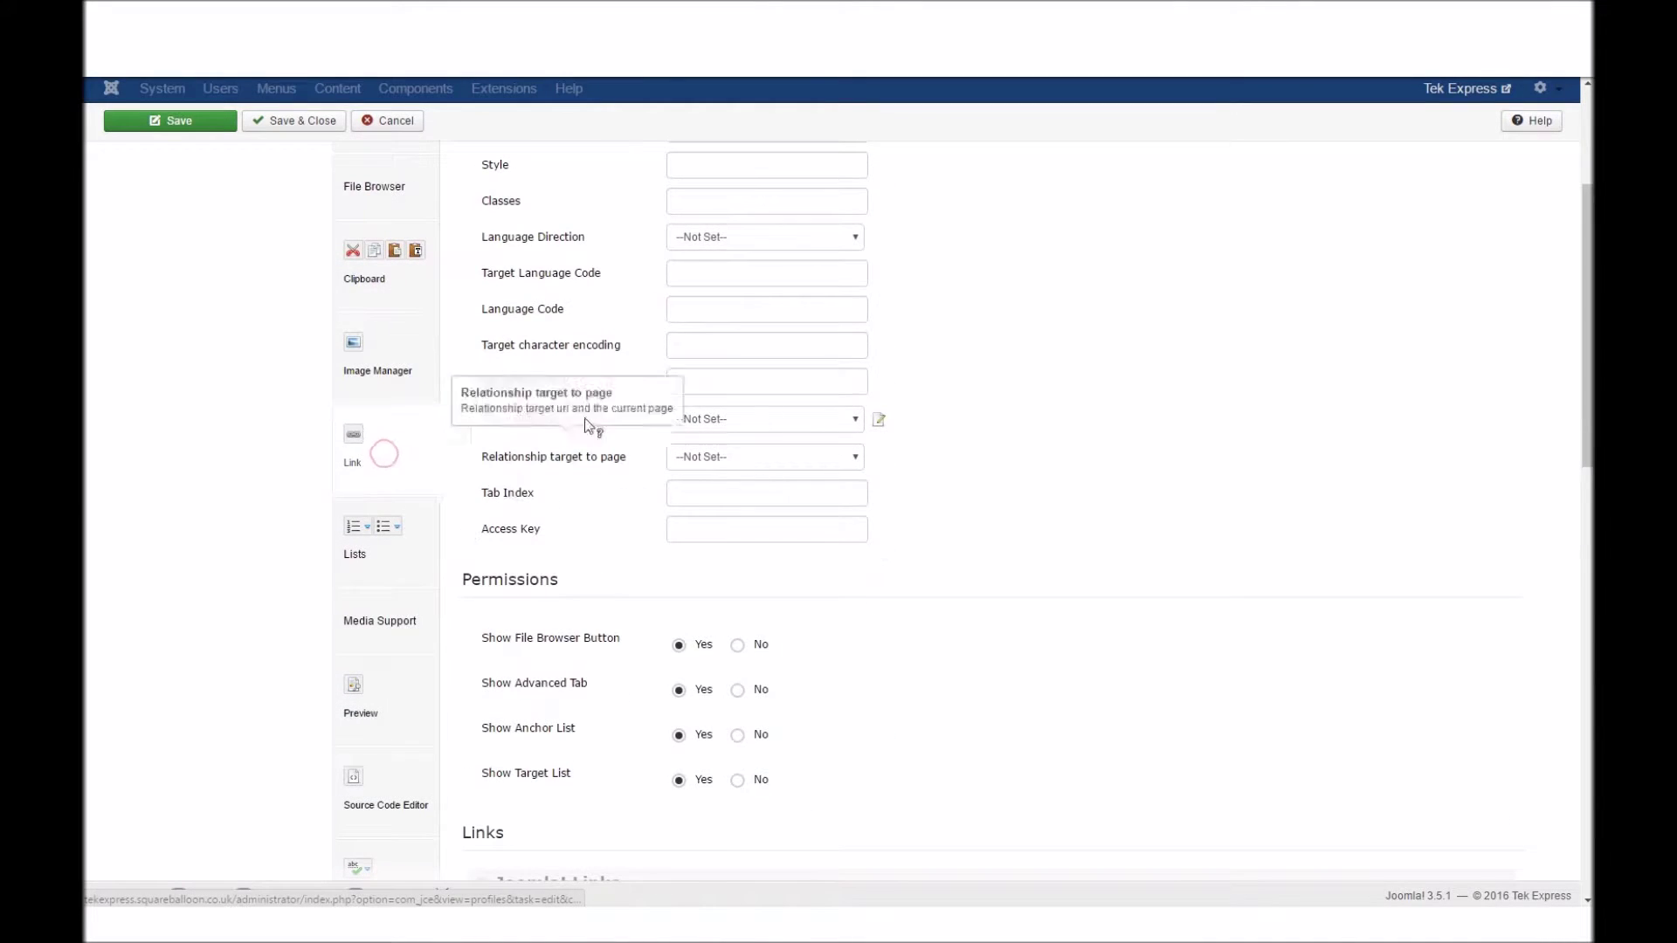
scroll(587, 385, up, 3)
scroll(583, 376, down, 8)
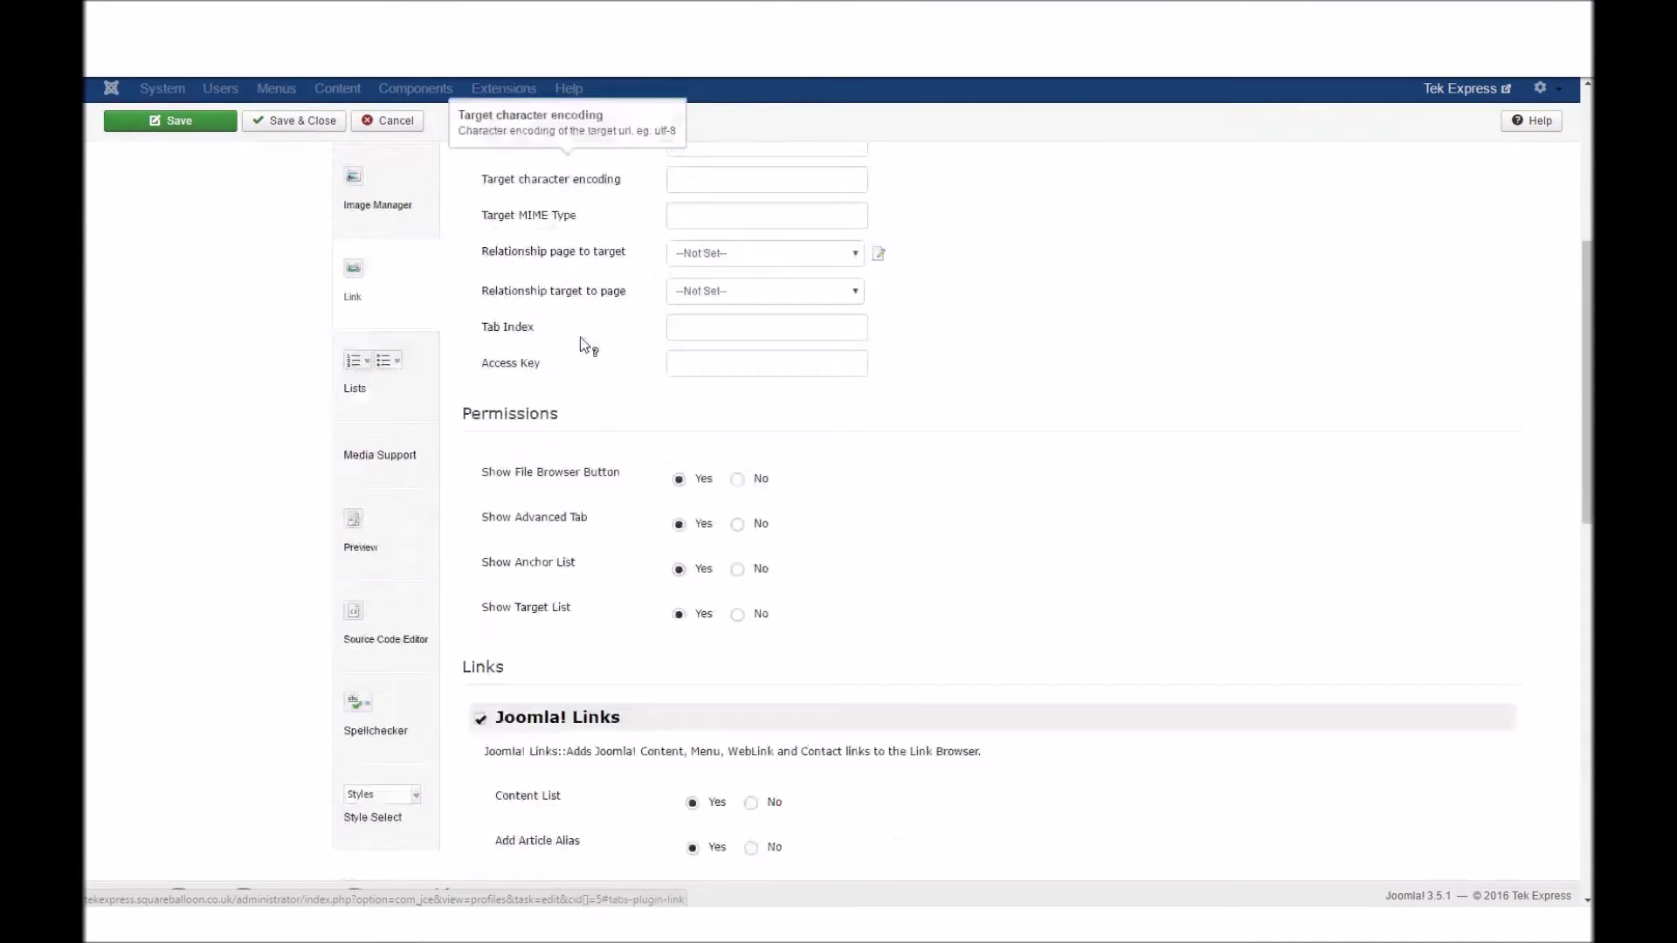
scroll(557, 358, down, 5)
scroll(555, 367, up, 6)
scroll(553, 381, up, 2)
Inspect the Lists plugin's ordered and unordered list styles and its buttons
click(394, 362)
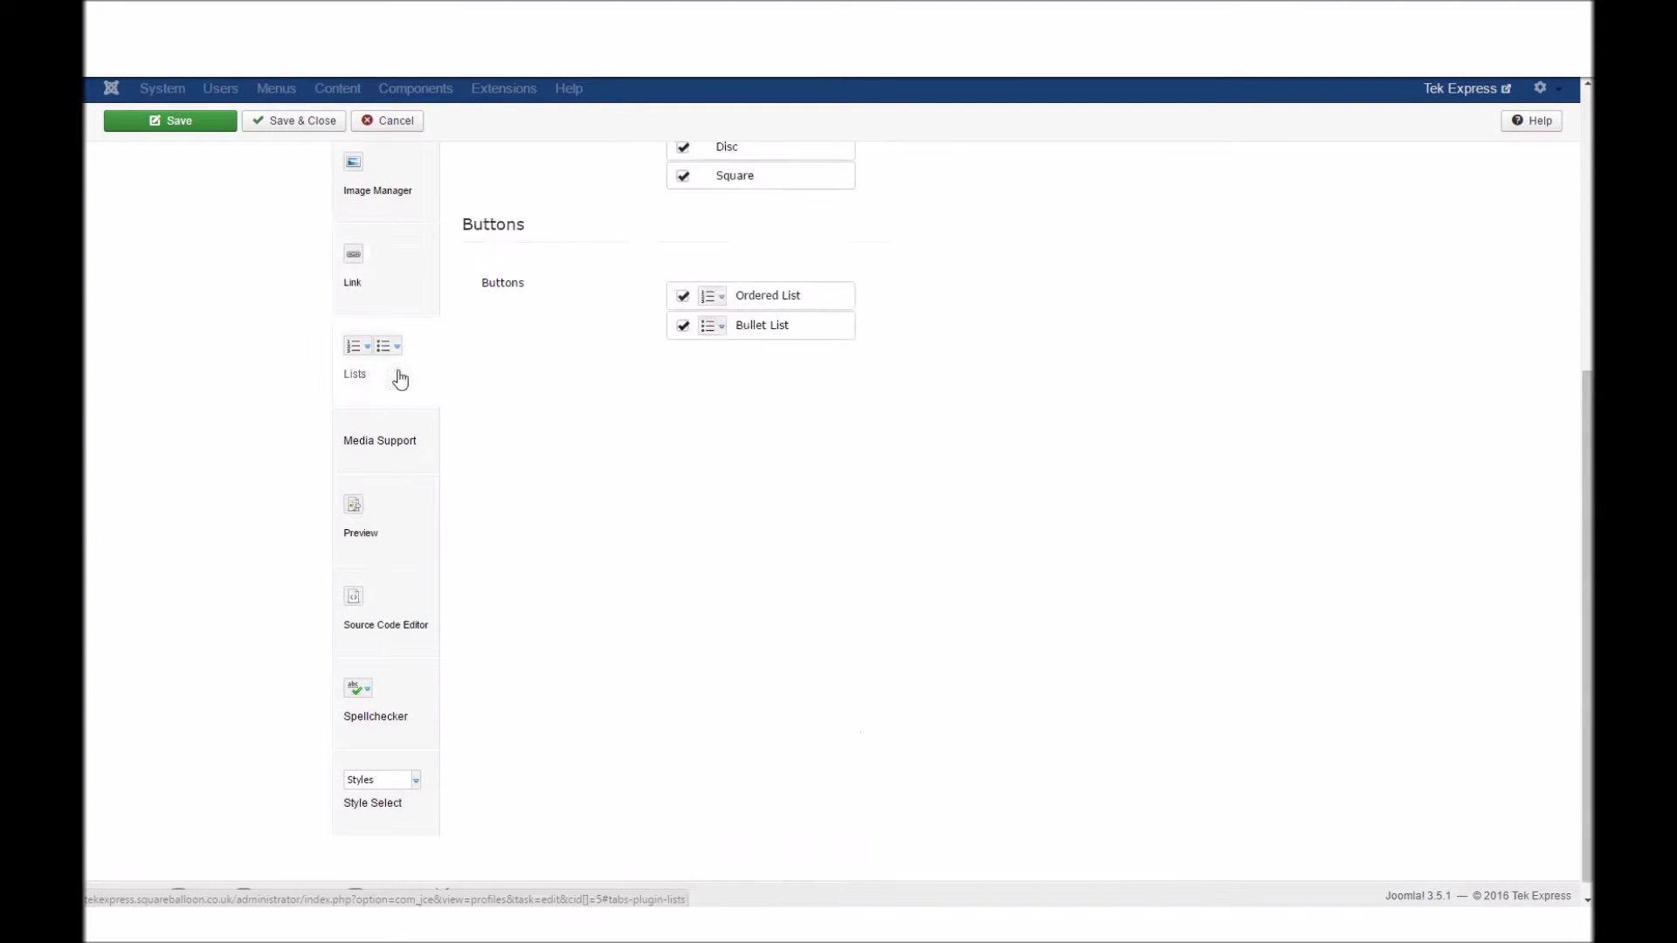
scroll(520, 507, up, 2)
scroll(524, 519, up, 3)
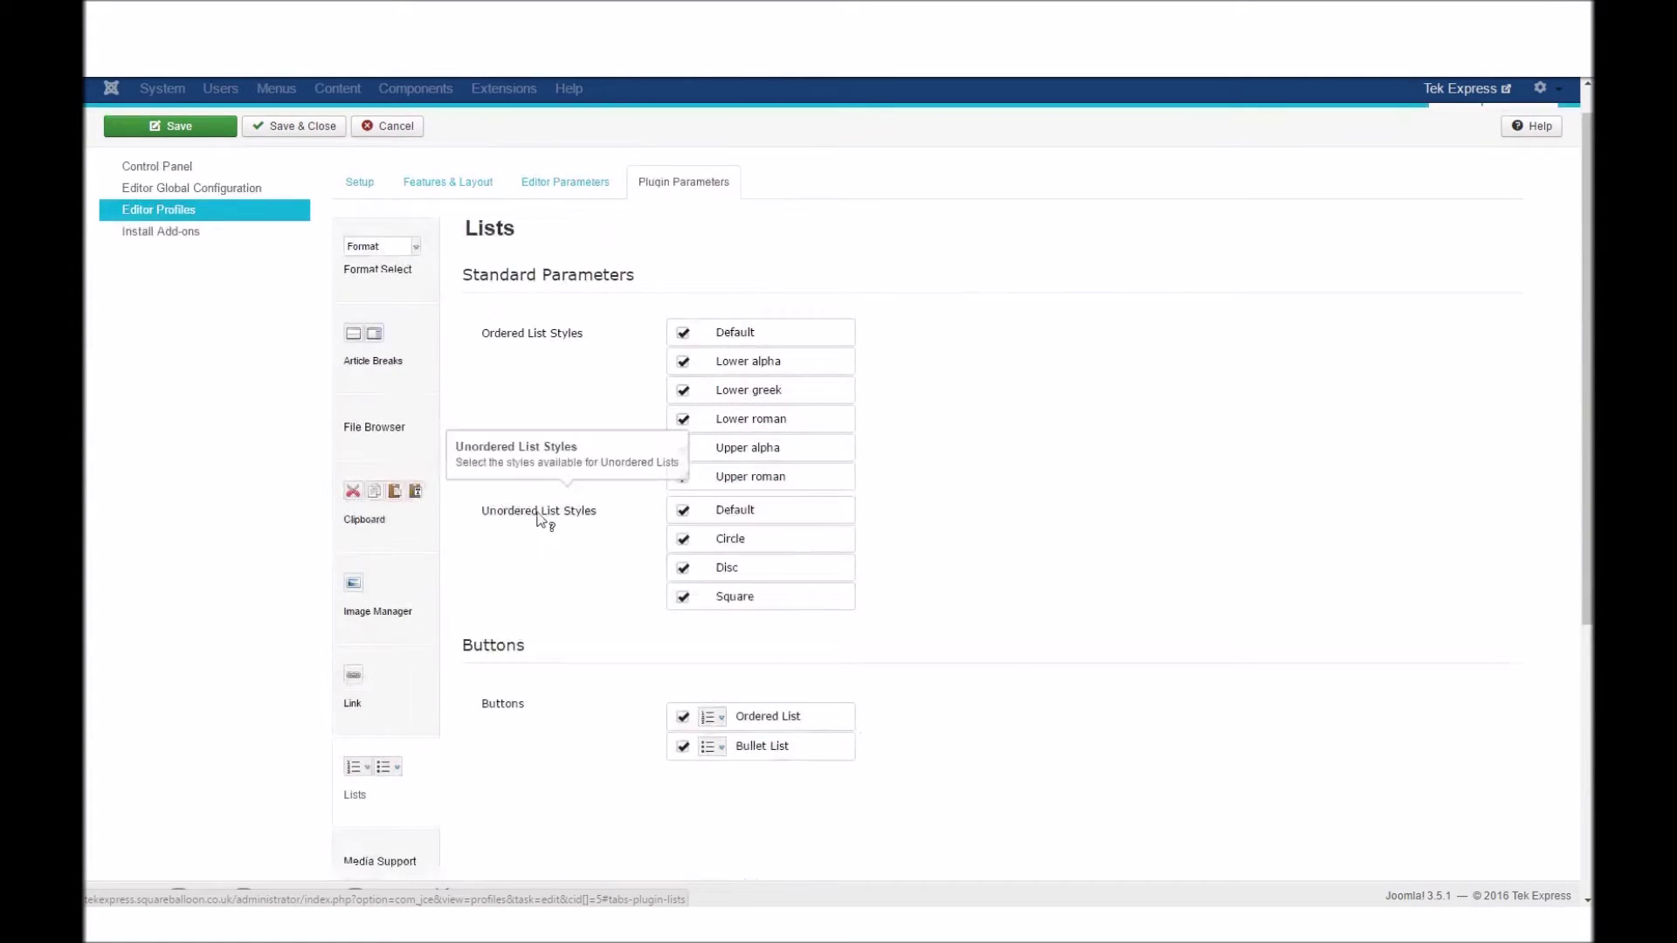
Inspect the Media Support plugin's allowed HTML5, OBJECT and EMBED elements and its advanced player version parameters
scroll(393, 502, down, 3)
click(377, 561)
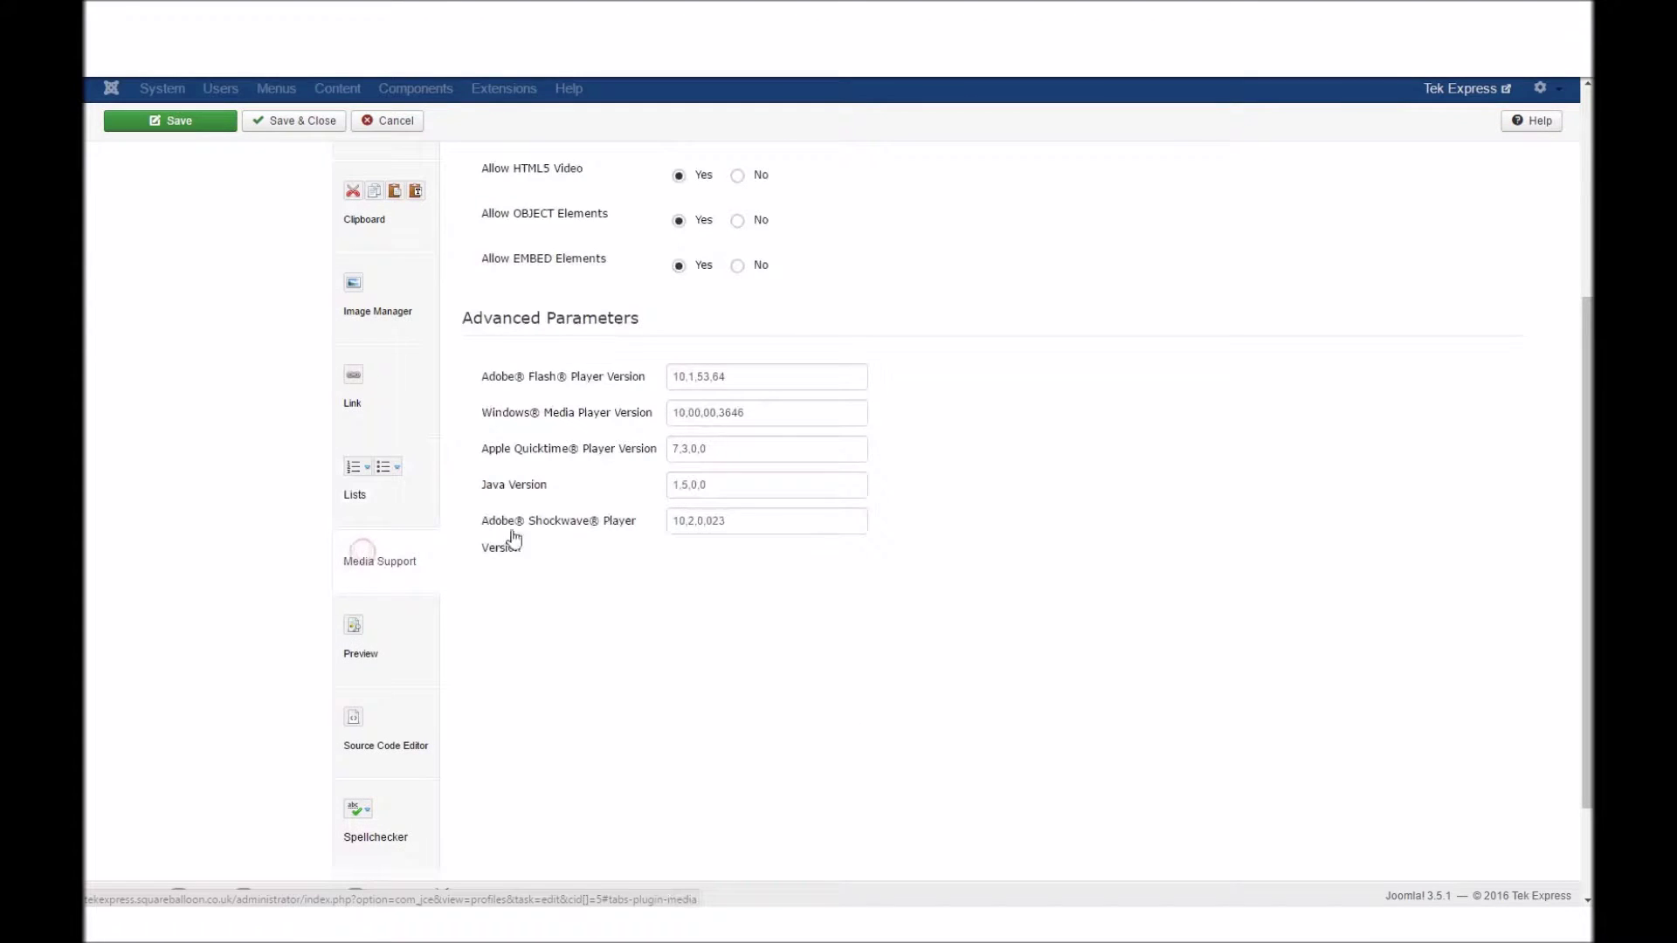
scroll(503, 559, up, 3)
scroll(505, 546, down, 3)
scroll(459, 533, up, 3)
mouse_move(487, 437)
scroll(486, 432, down, 1)
scroll(486, 437, down, 1)
scroll(515, 367, up, 3)
mouse_move(543, 384)
scroll(506, 463, down, 3)
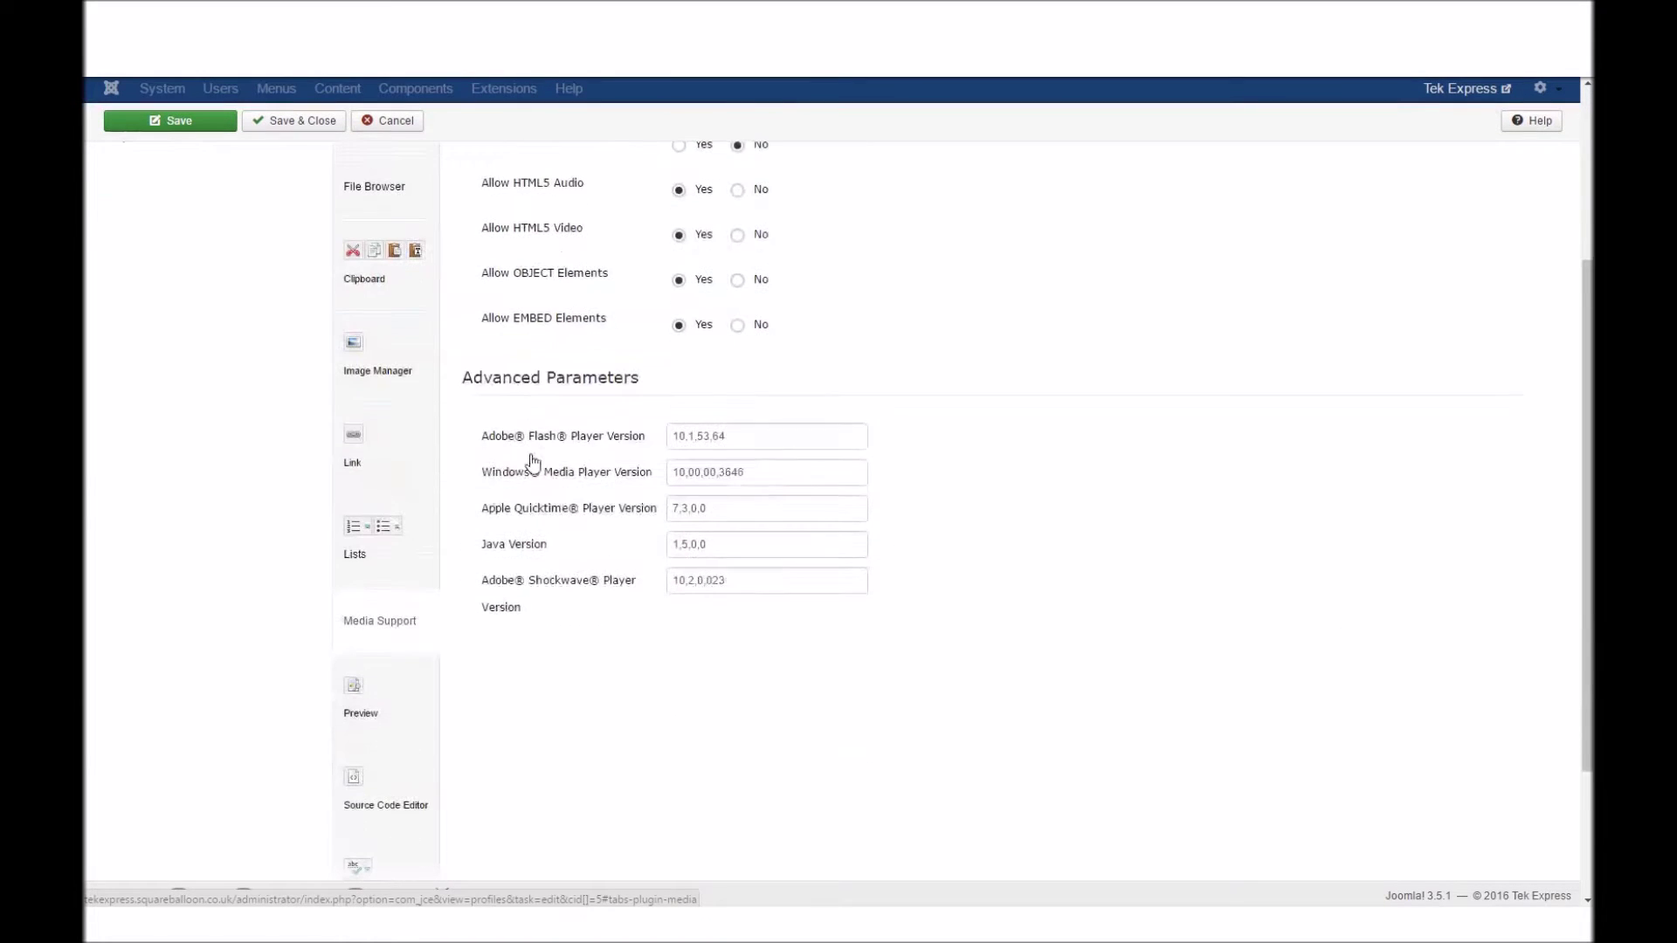
Check the Preview plugin's parameters and inspect the Source Code Editor's highlighting, line wrapping and formatting settings
click(399, 731)
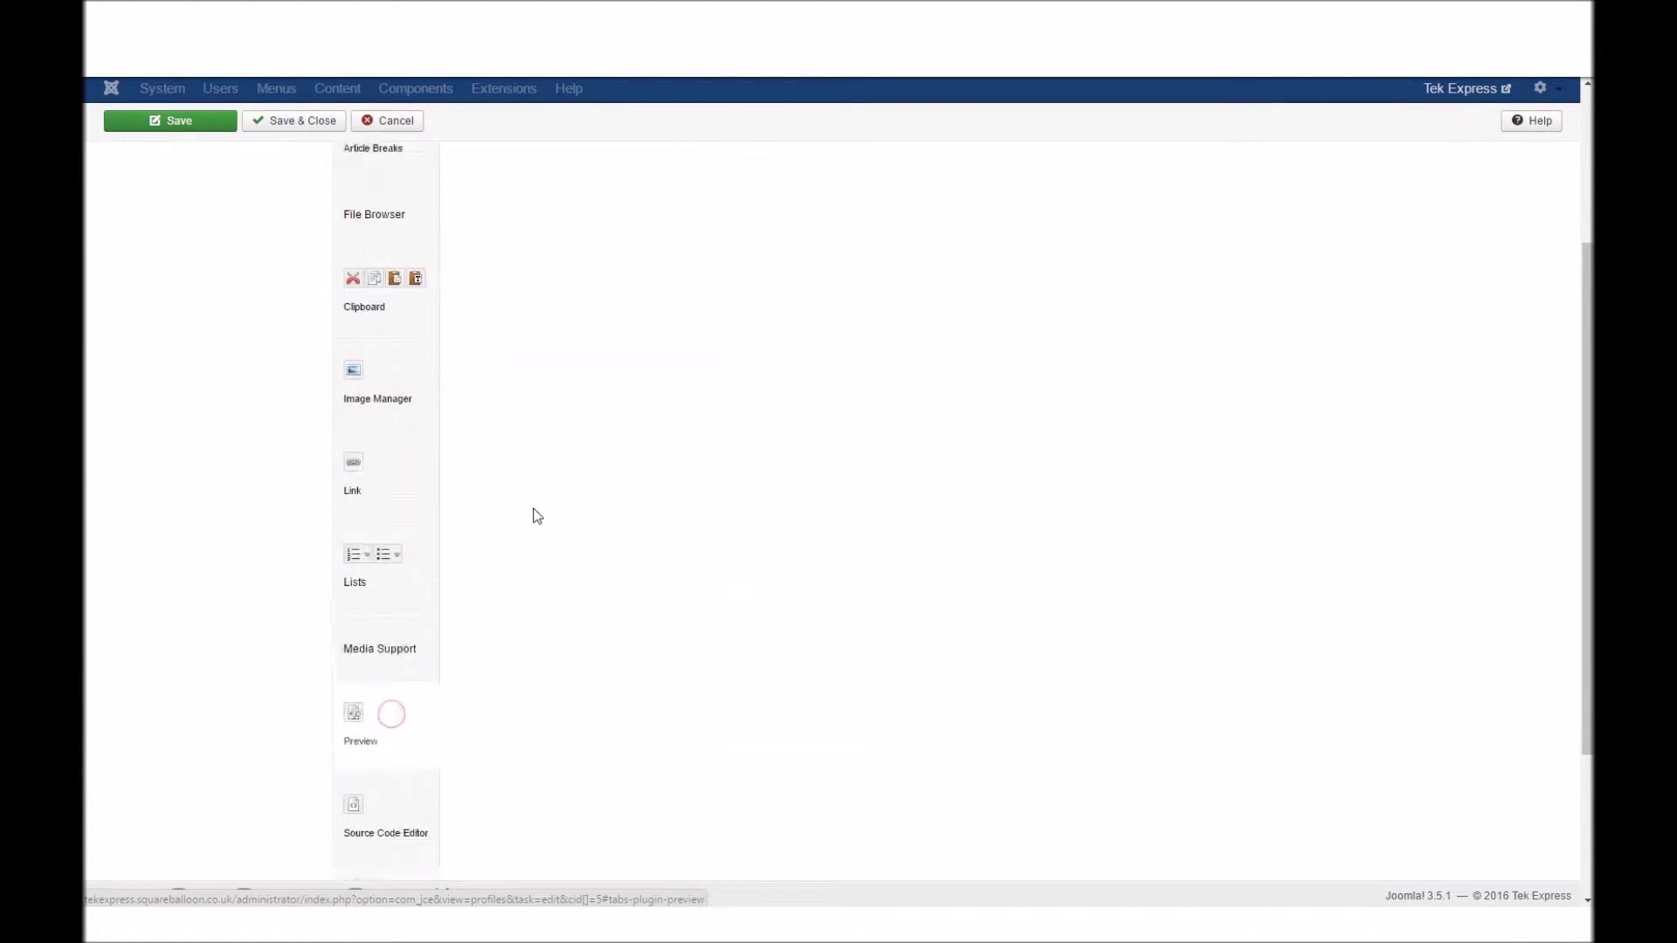
scroll(535, 515, down, 5)
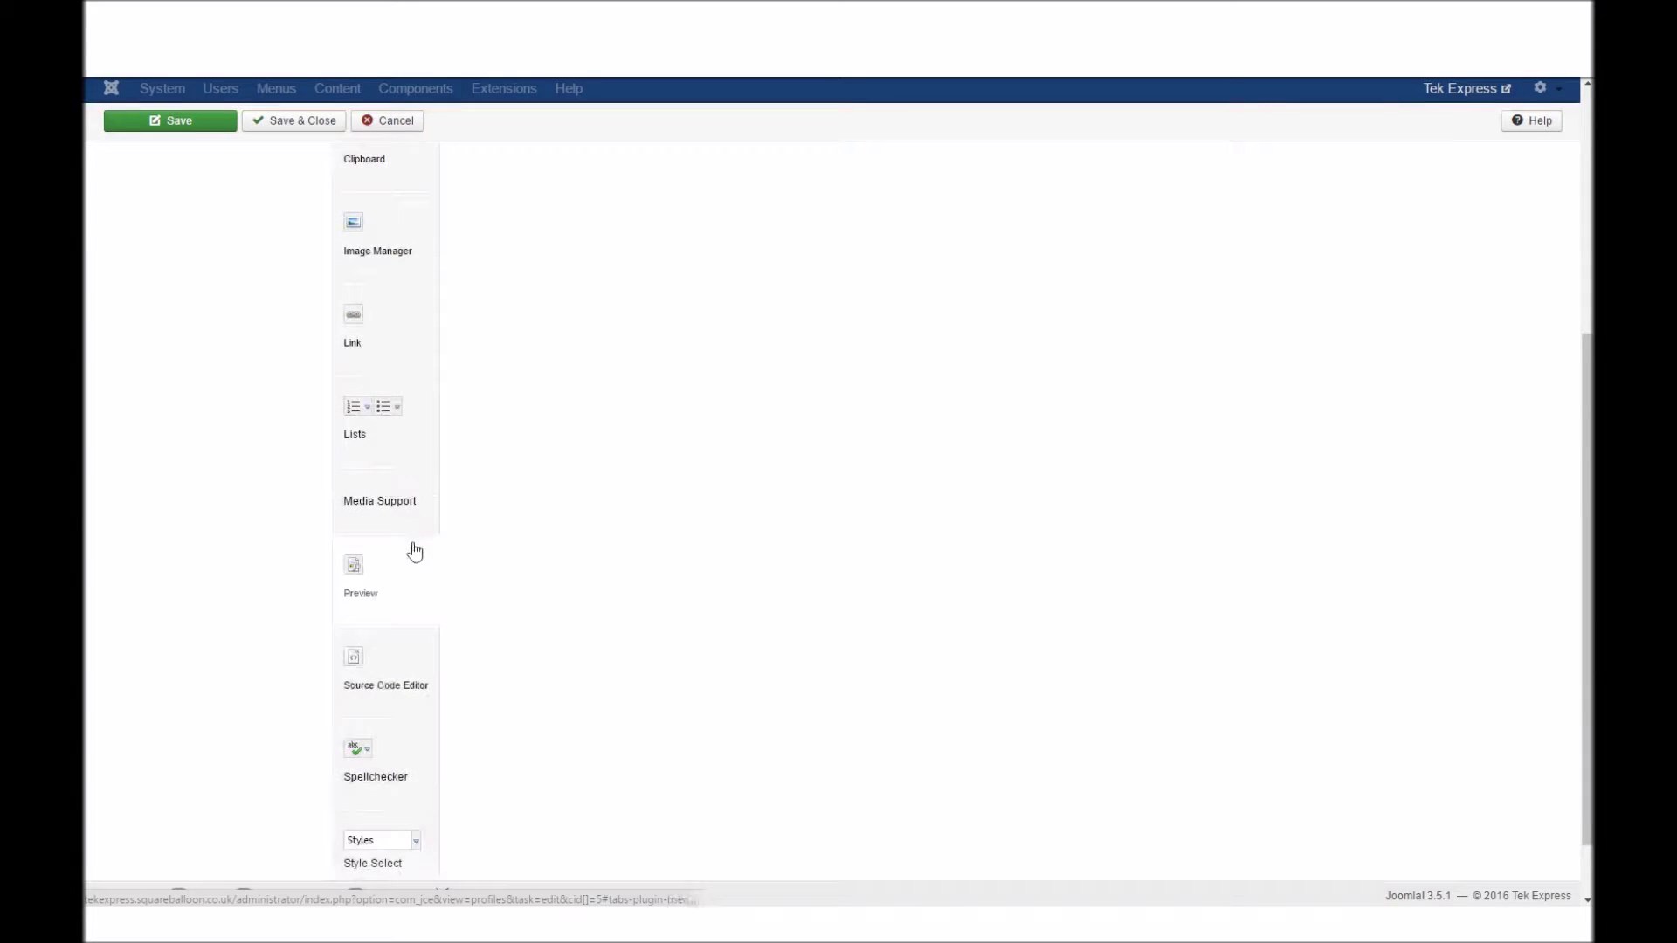
click(407, 661)
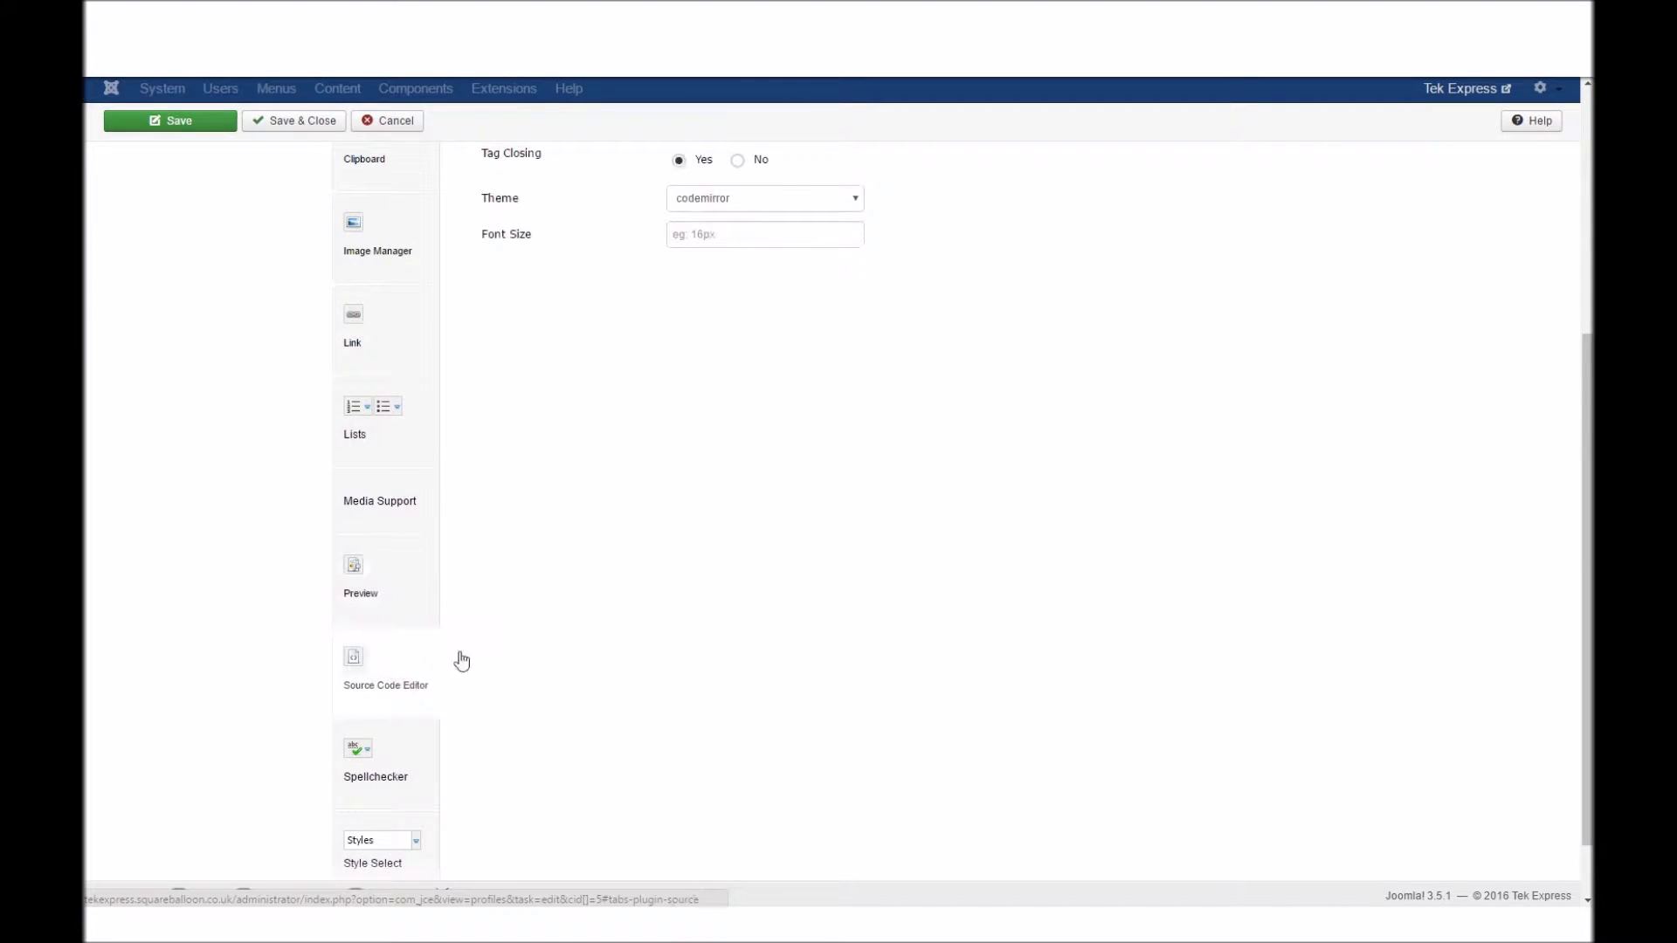
scroll(543, 564, up, 2)
scroll(556, 450, up, 3)
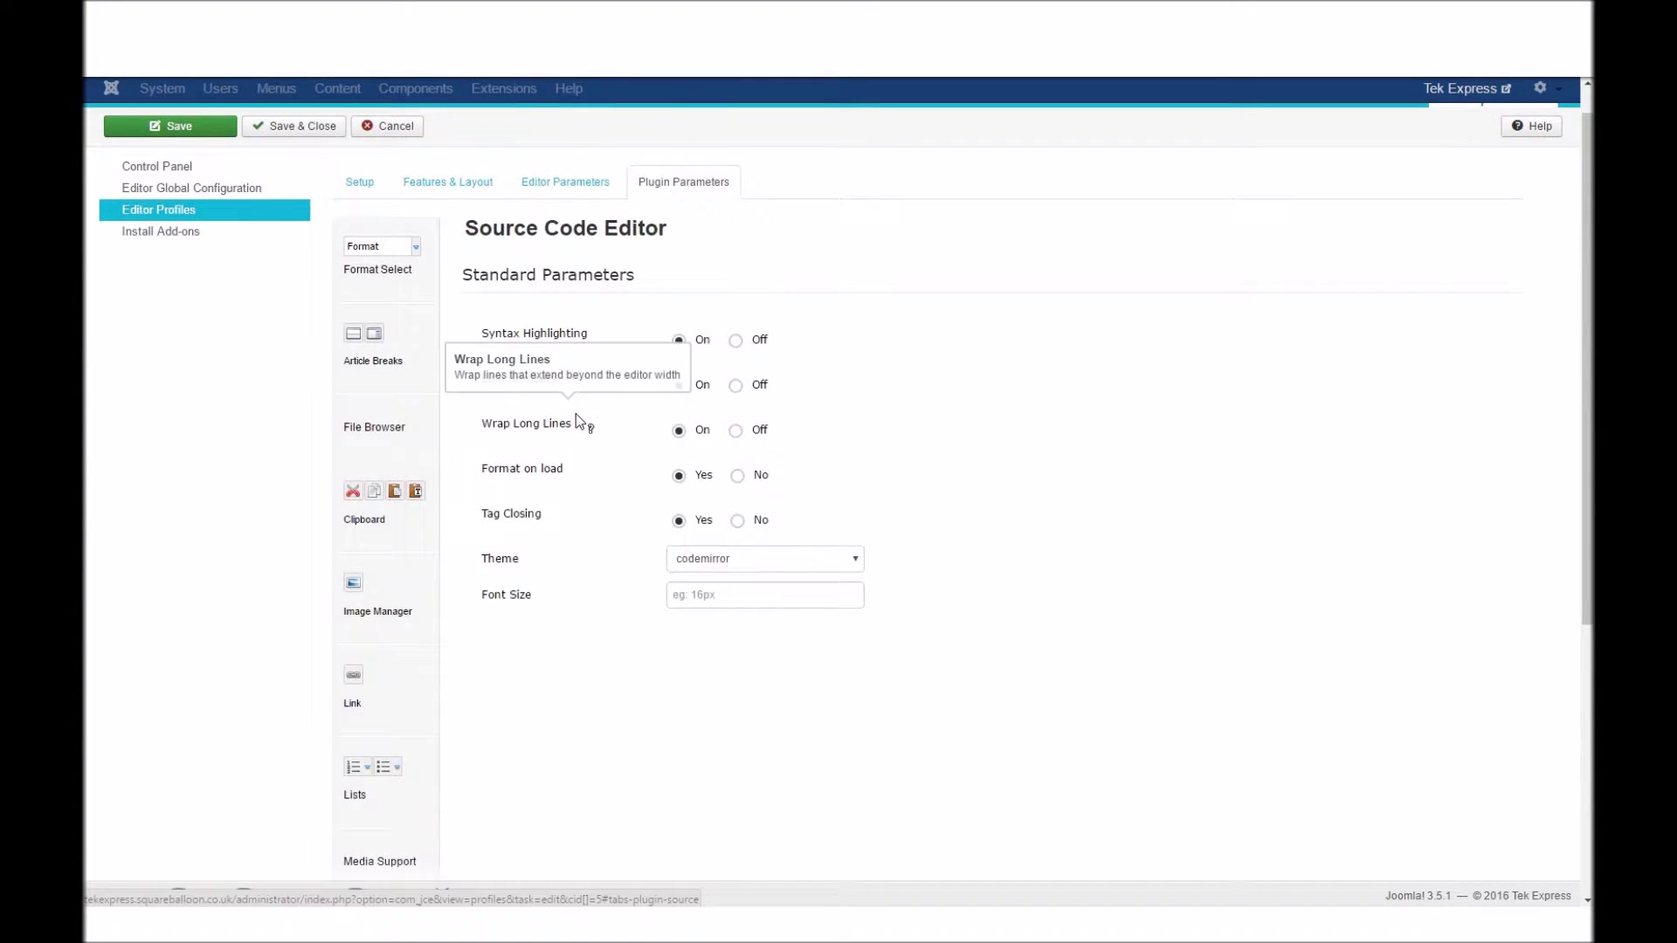
Inspect the Spellchecker plugin's parameters and recheck which Article Breaks buttons are enabled
scroll(574, 412, down, 4)
scroll(476, 580, down, 1)
click(389, 694)
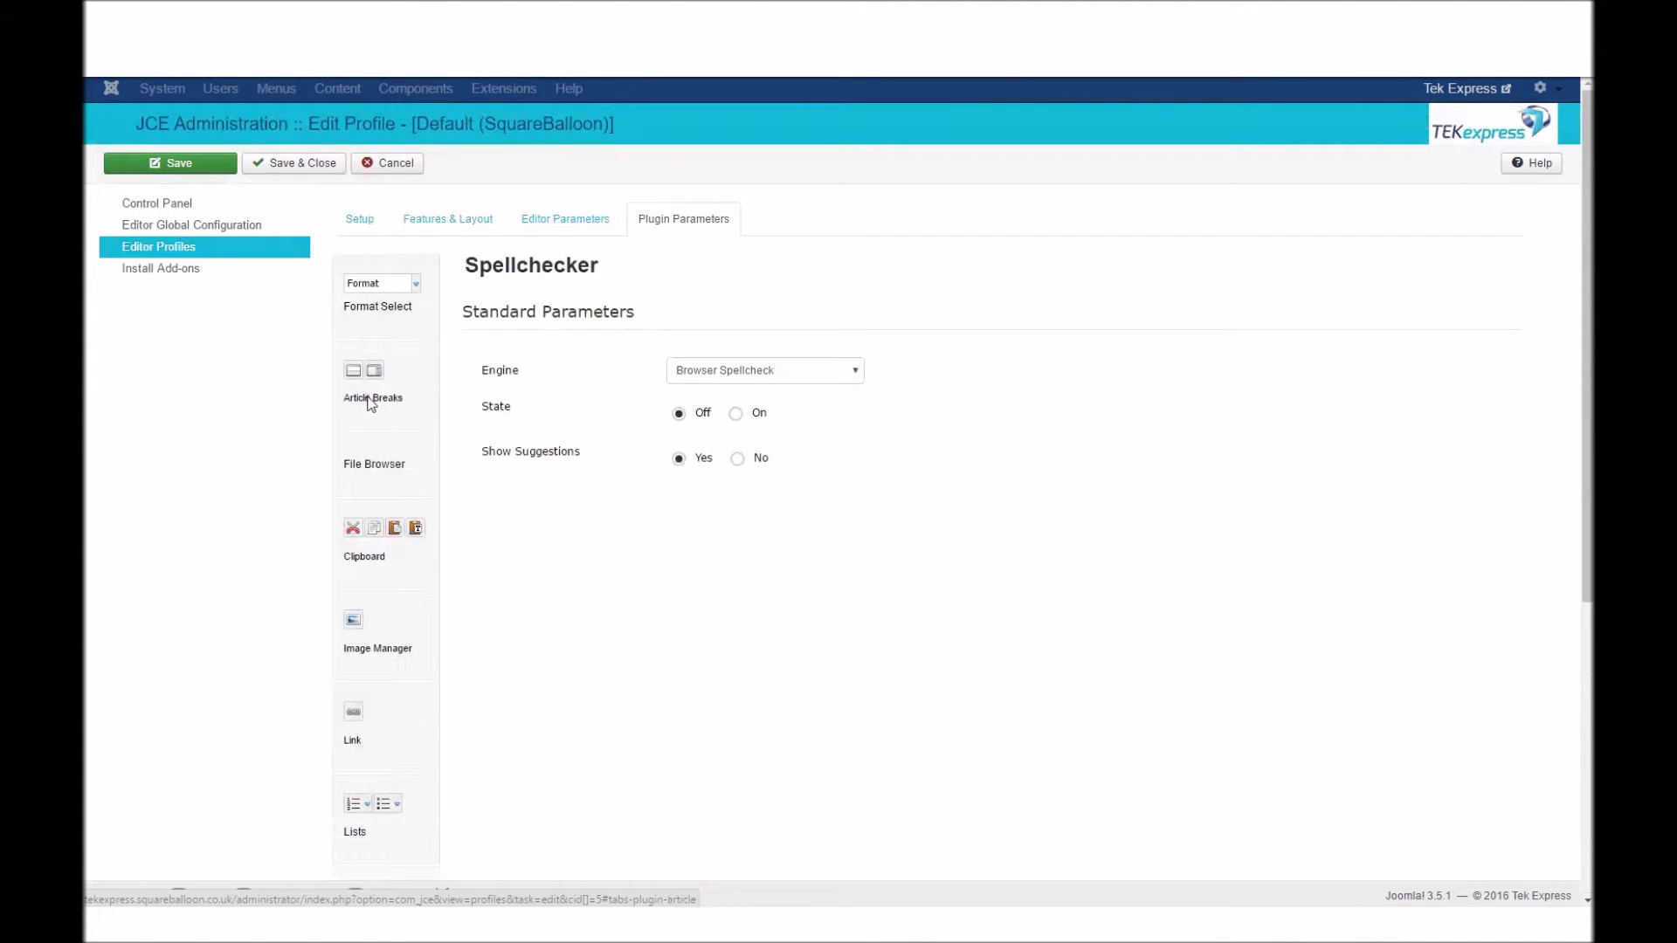
click(367, 403)
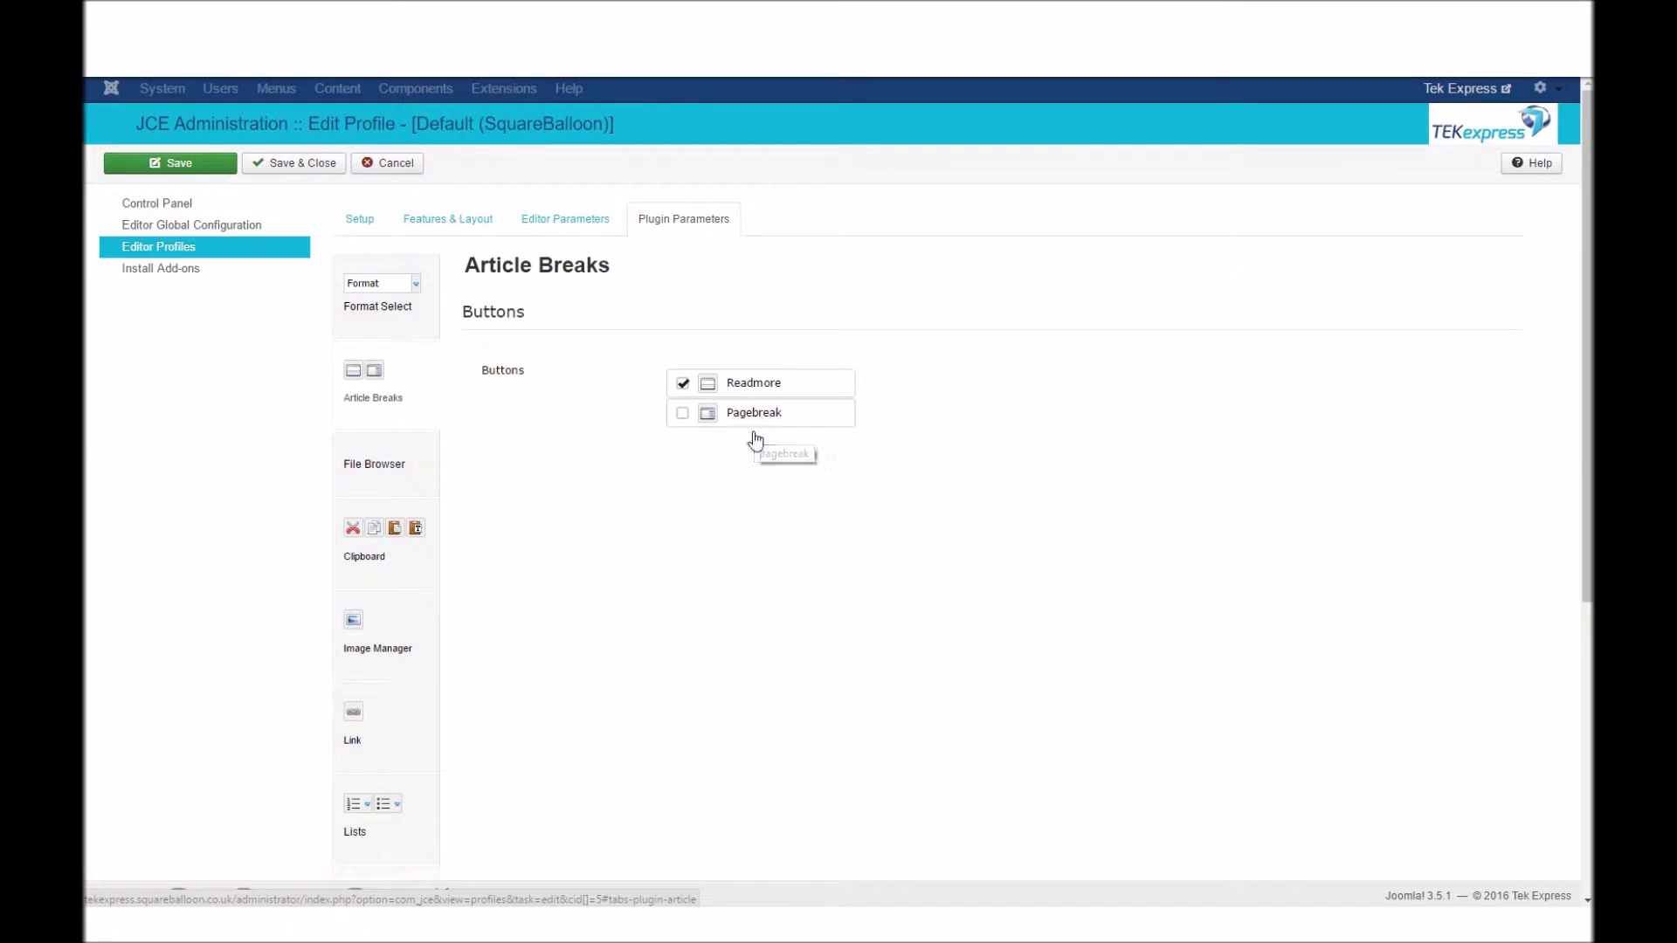
Review the profile's setup details again, including its area, device, component and user group assignments
click(359, 218)
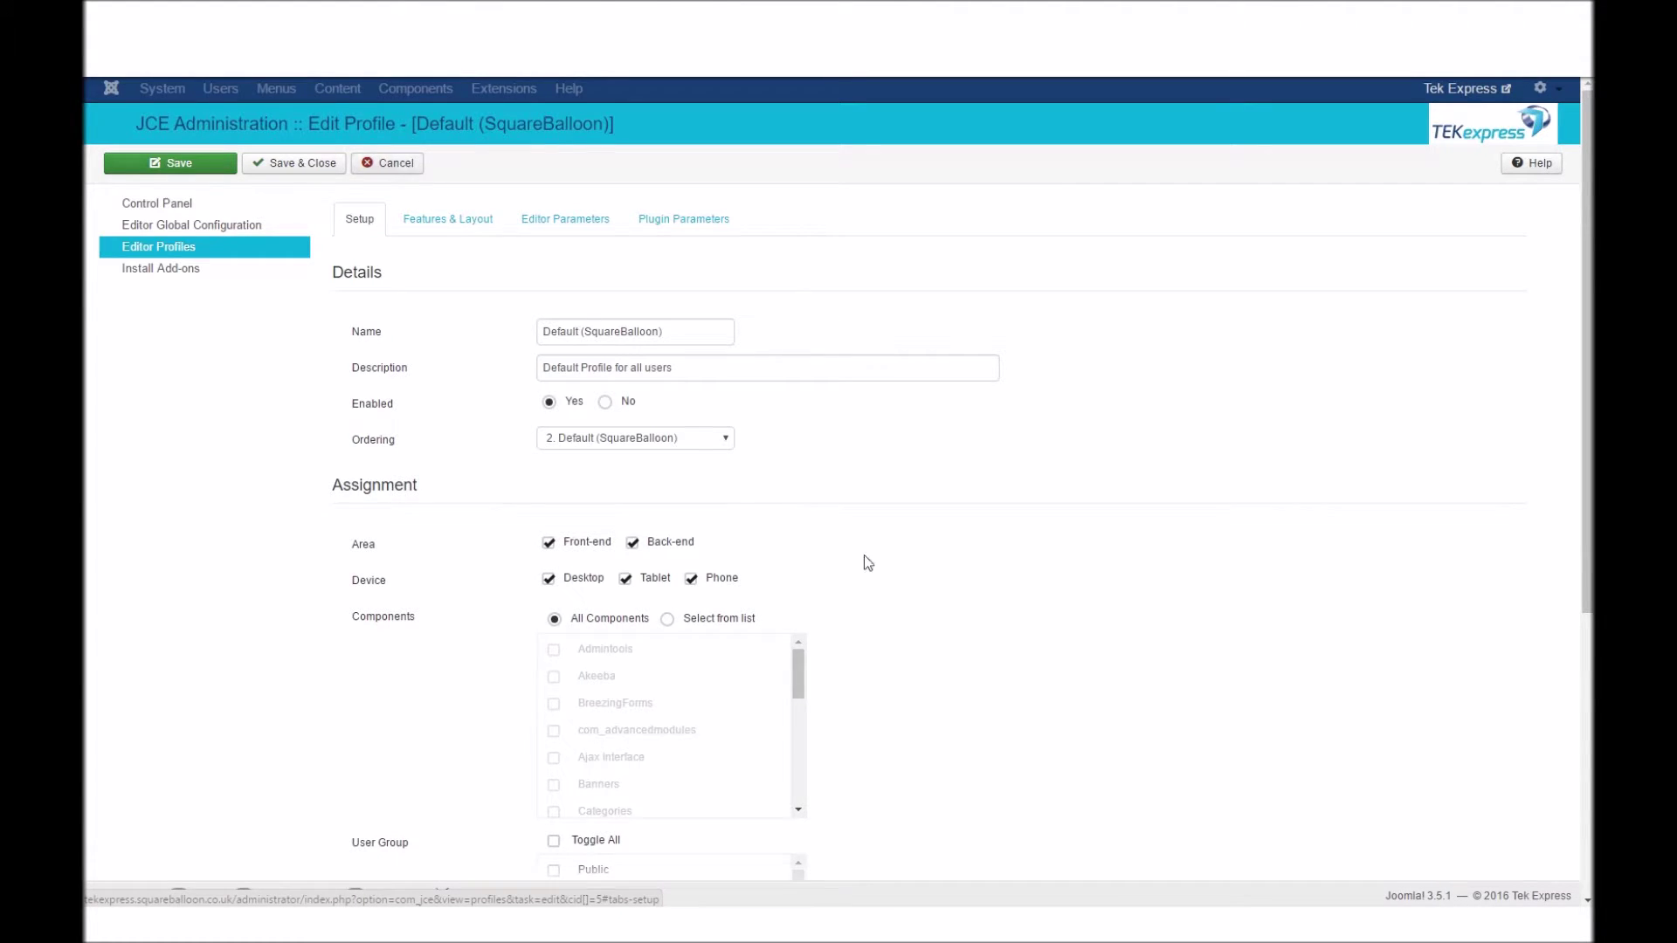
scroll(742, 524, down, 3)
scroll(699, 437, down, 2)
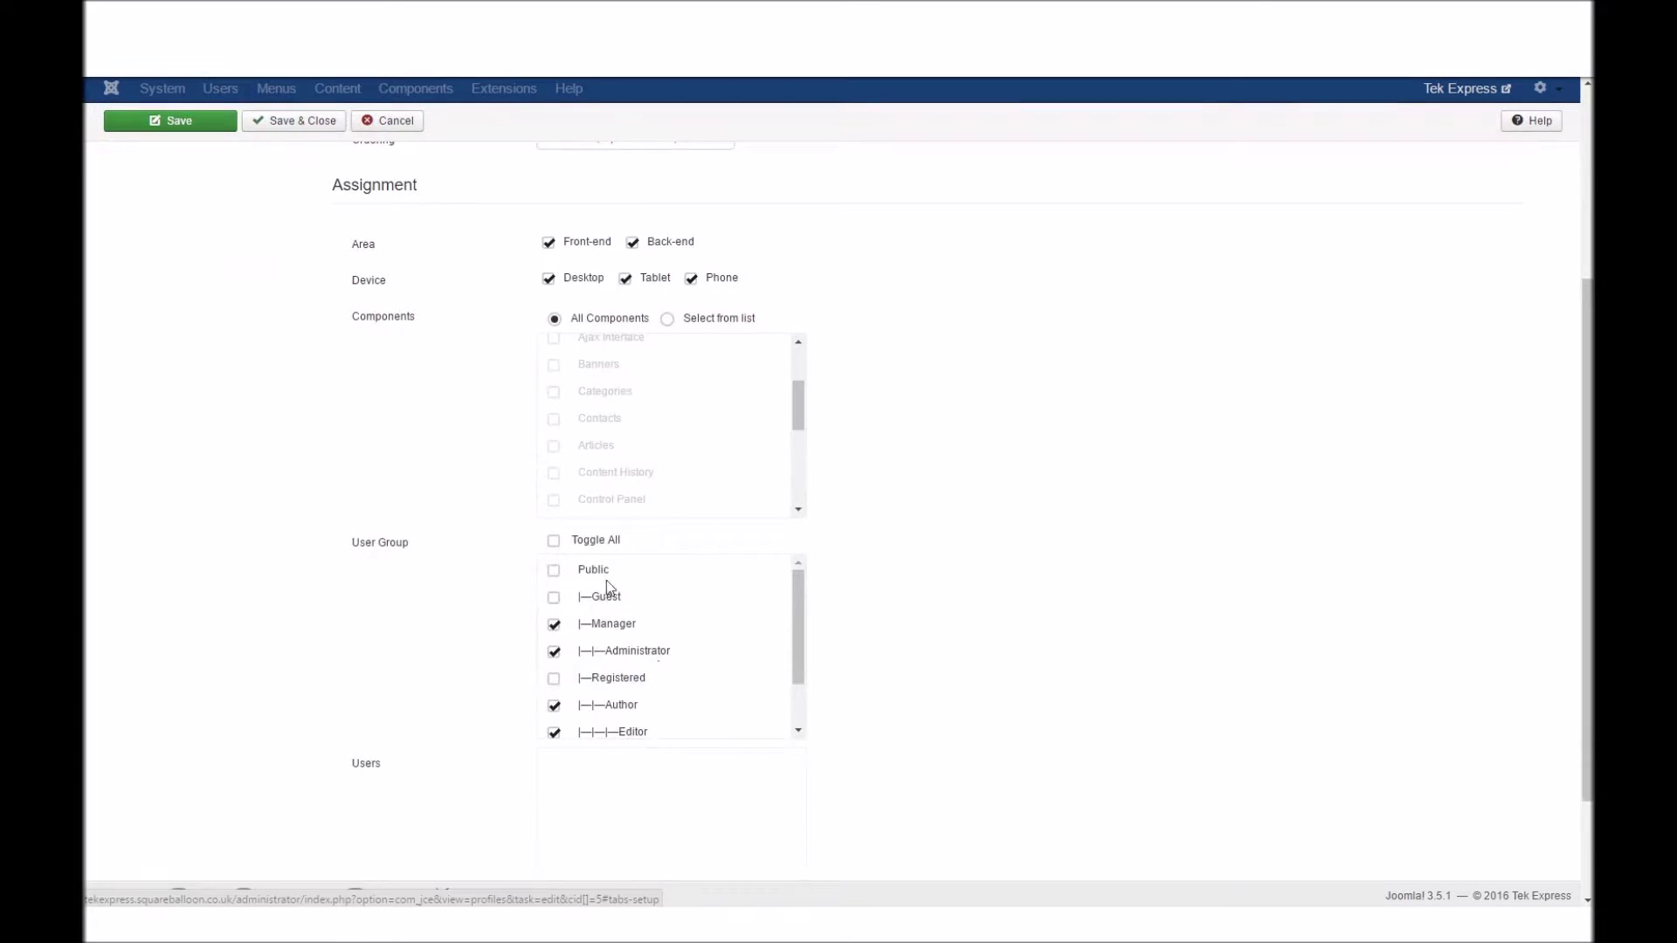
scroll(873, 603, up, 3)
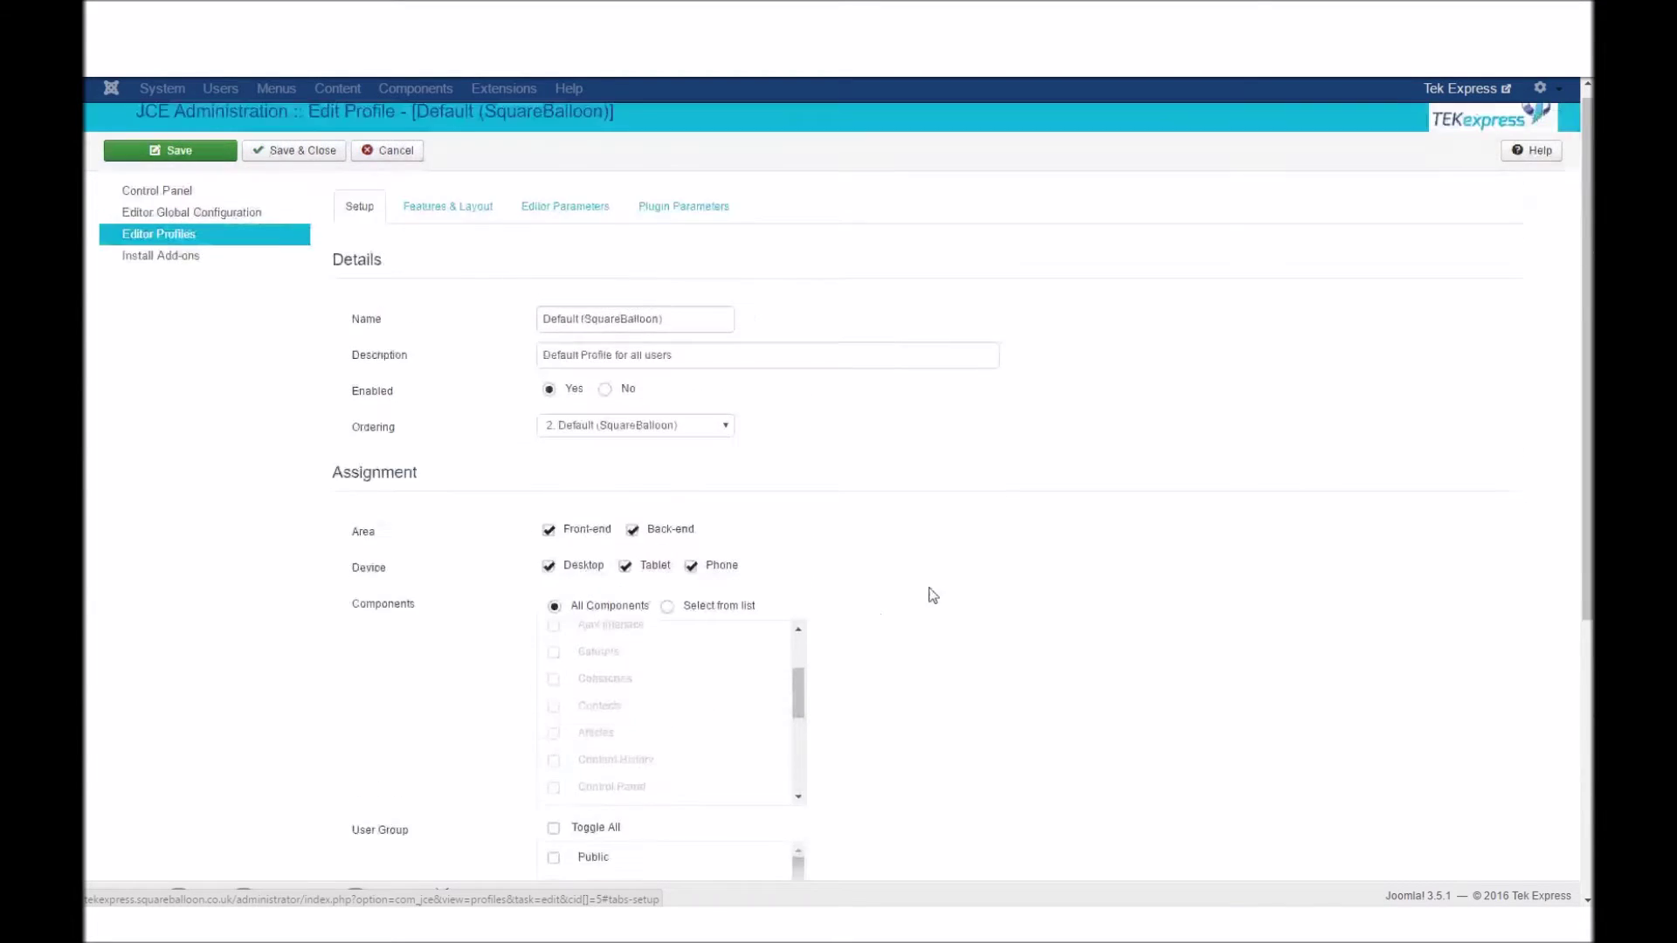
scroll(830, 646, down, 3)
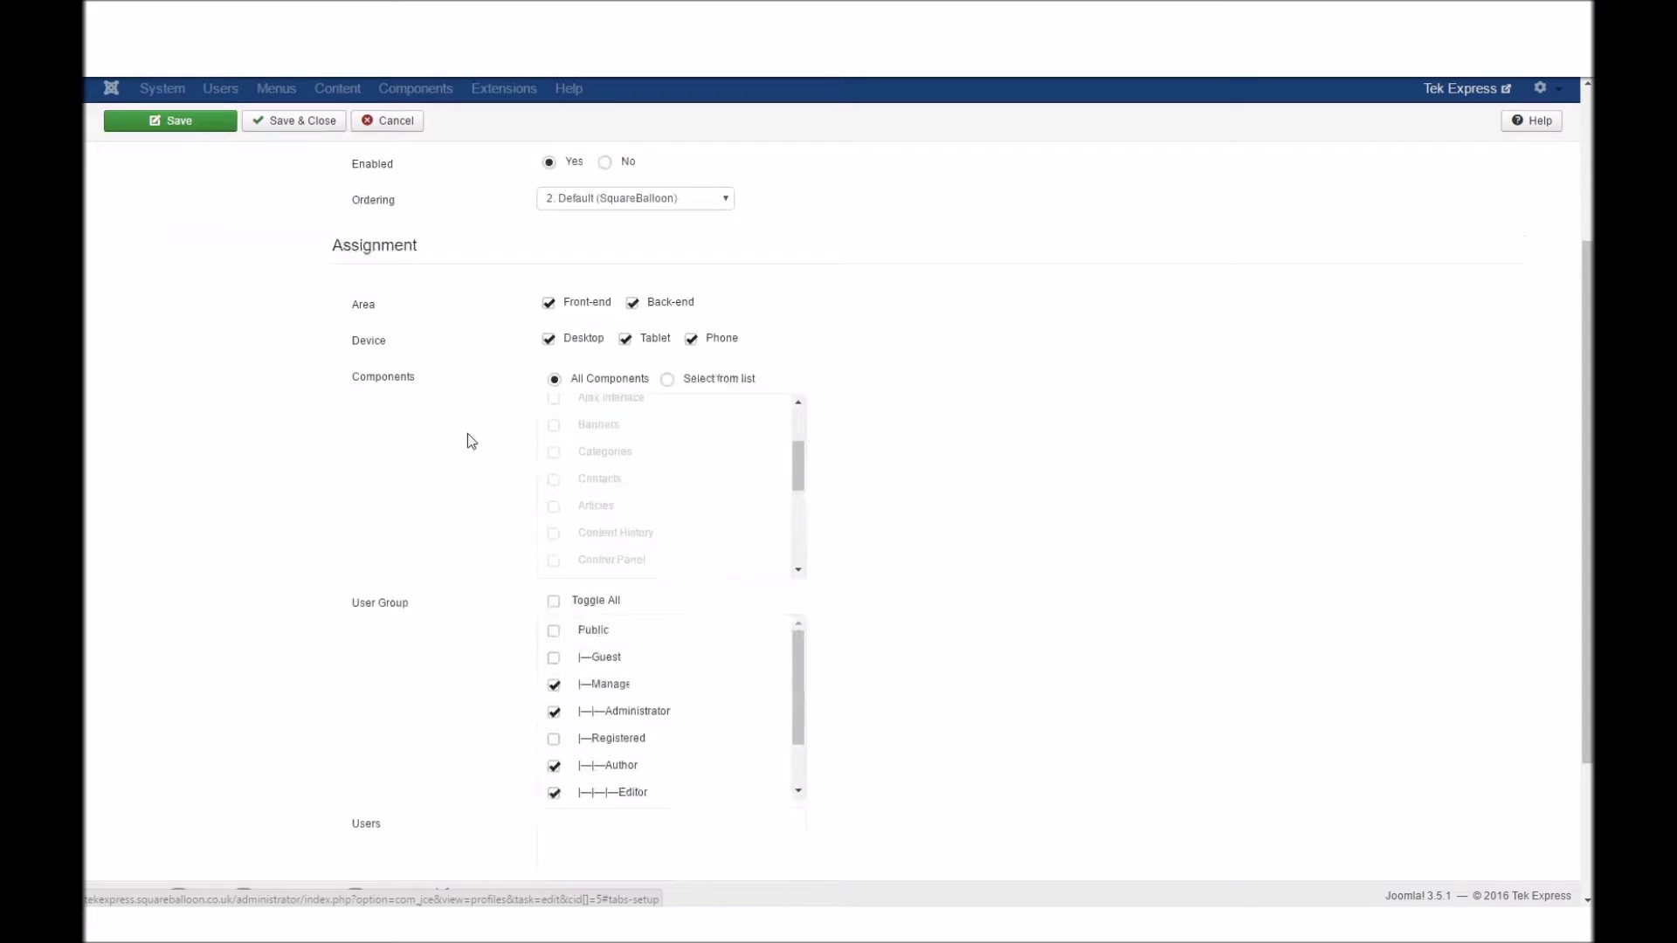
scroll(784, 521, up, 2)
scroll(882, 419, up, 3)
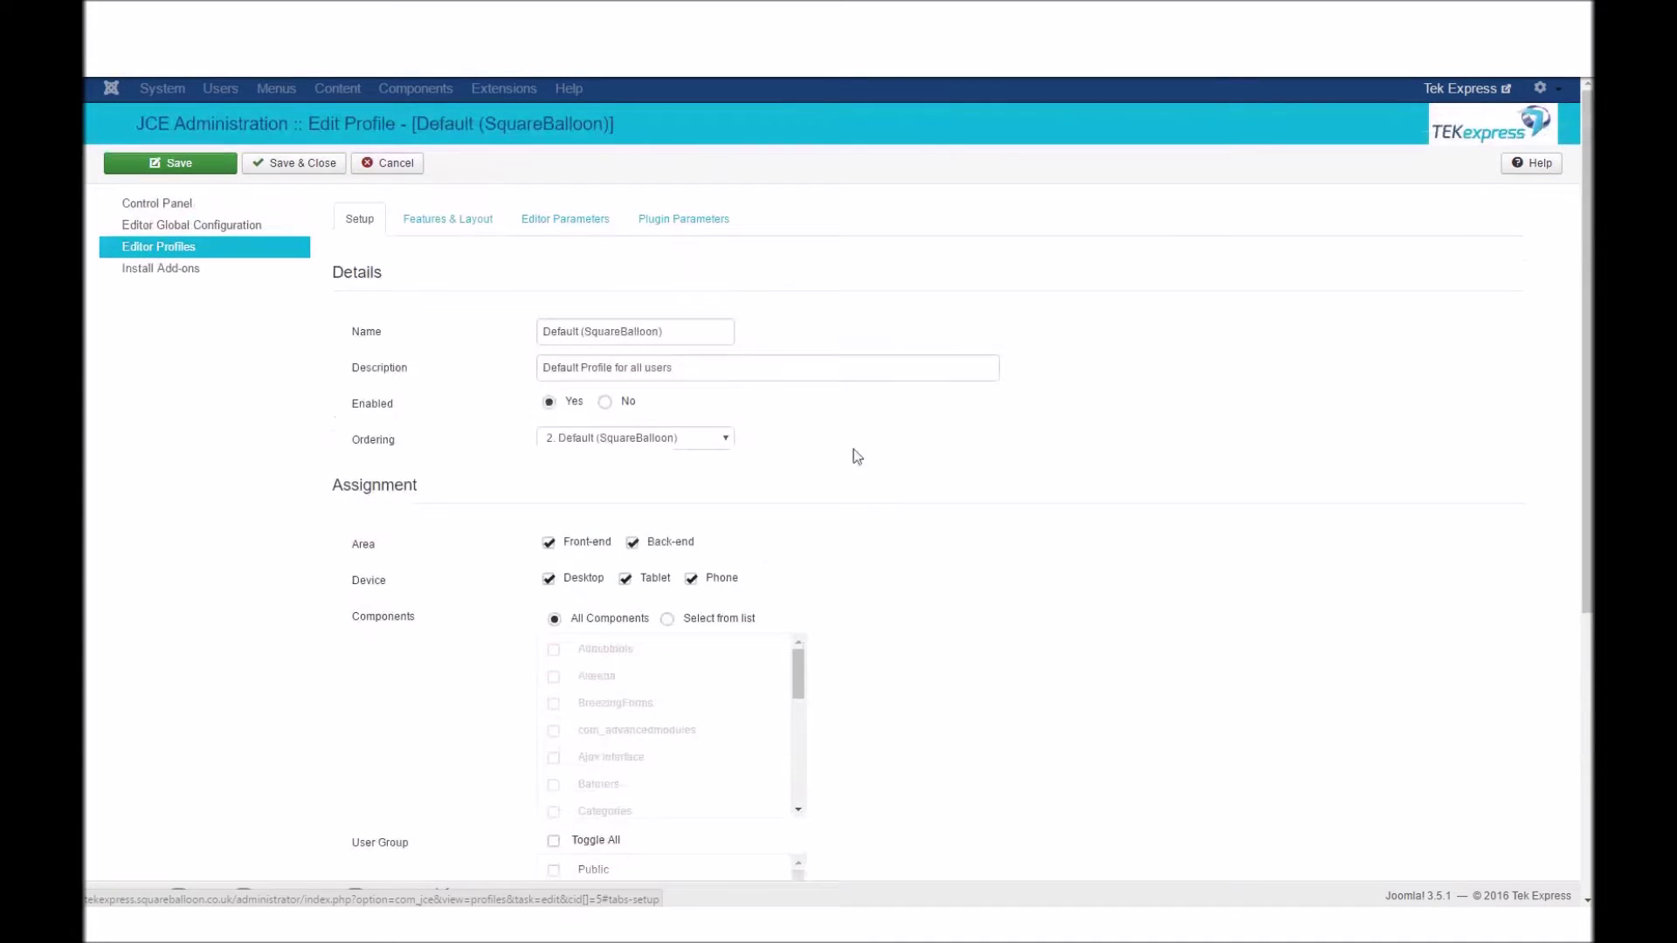
Close the Default (SquareBalloon) profile without saving and open the Joomla plugin manager
click(408, 165)
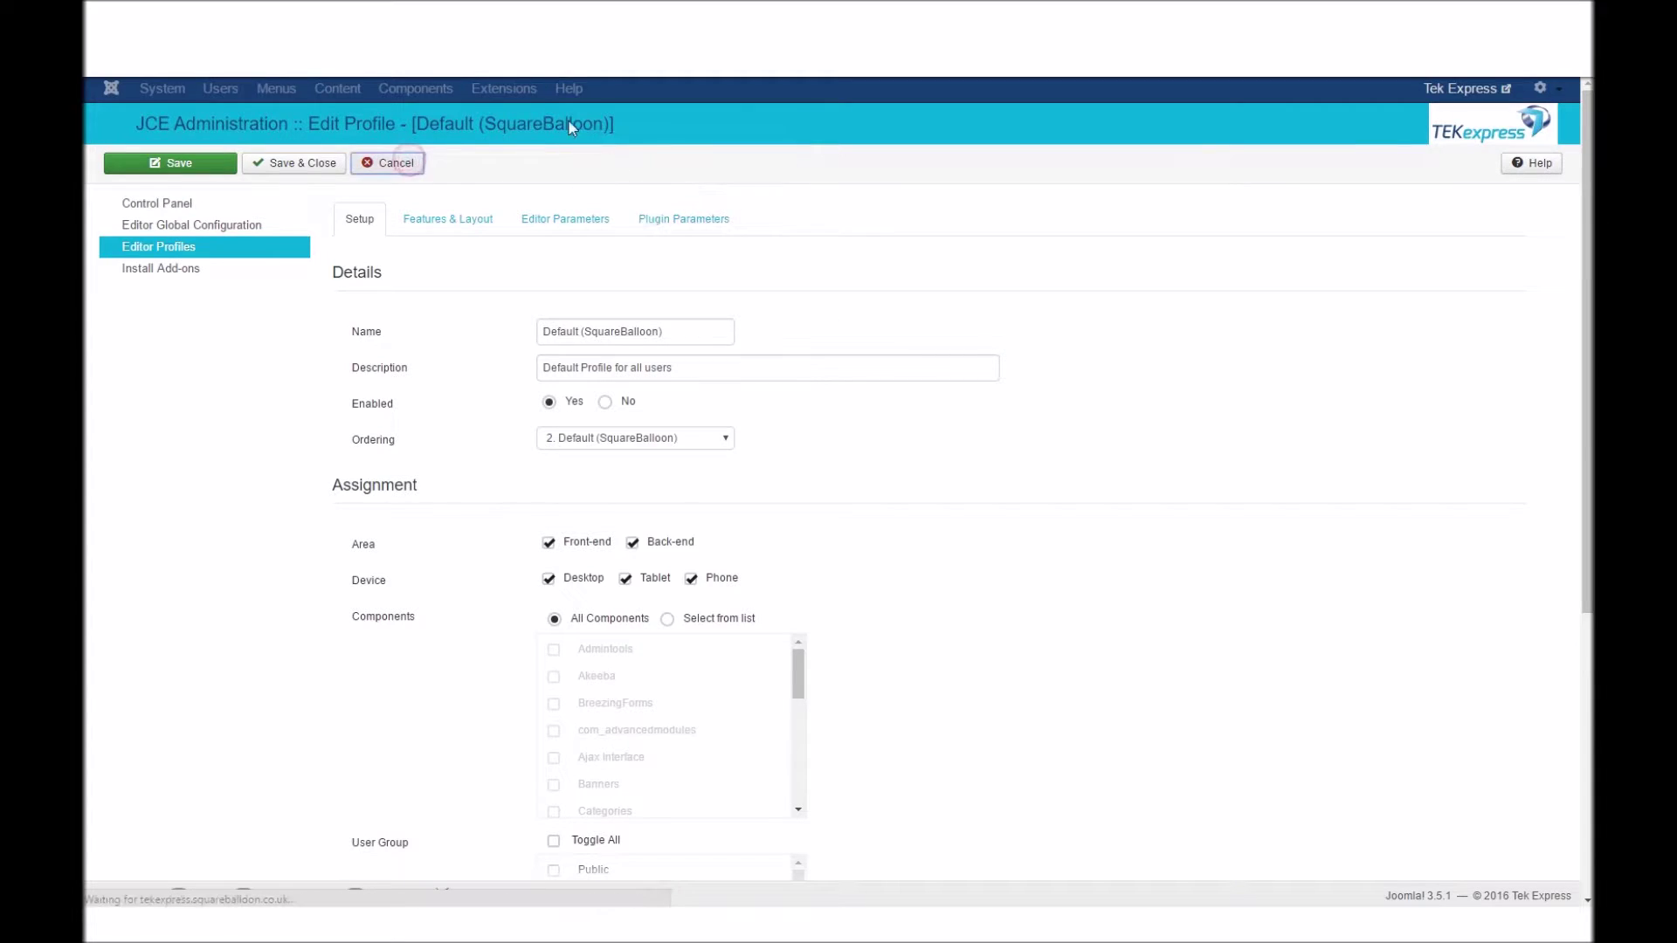
click(560, 96)
click(563, 179)
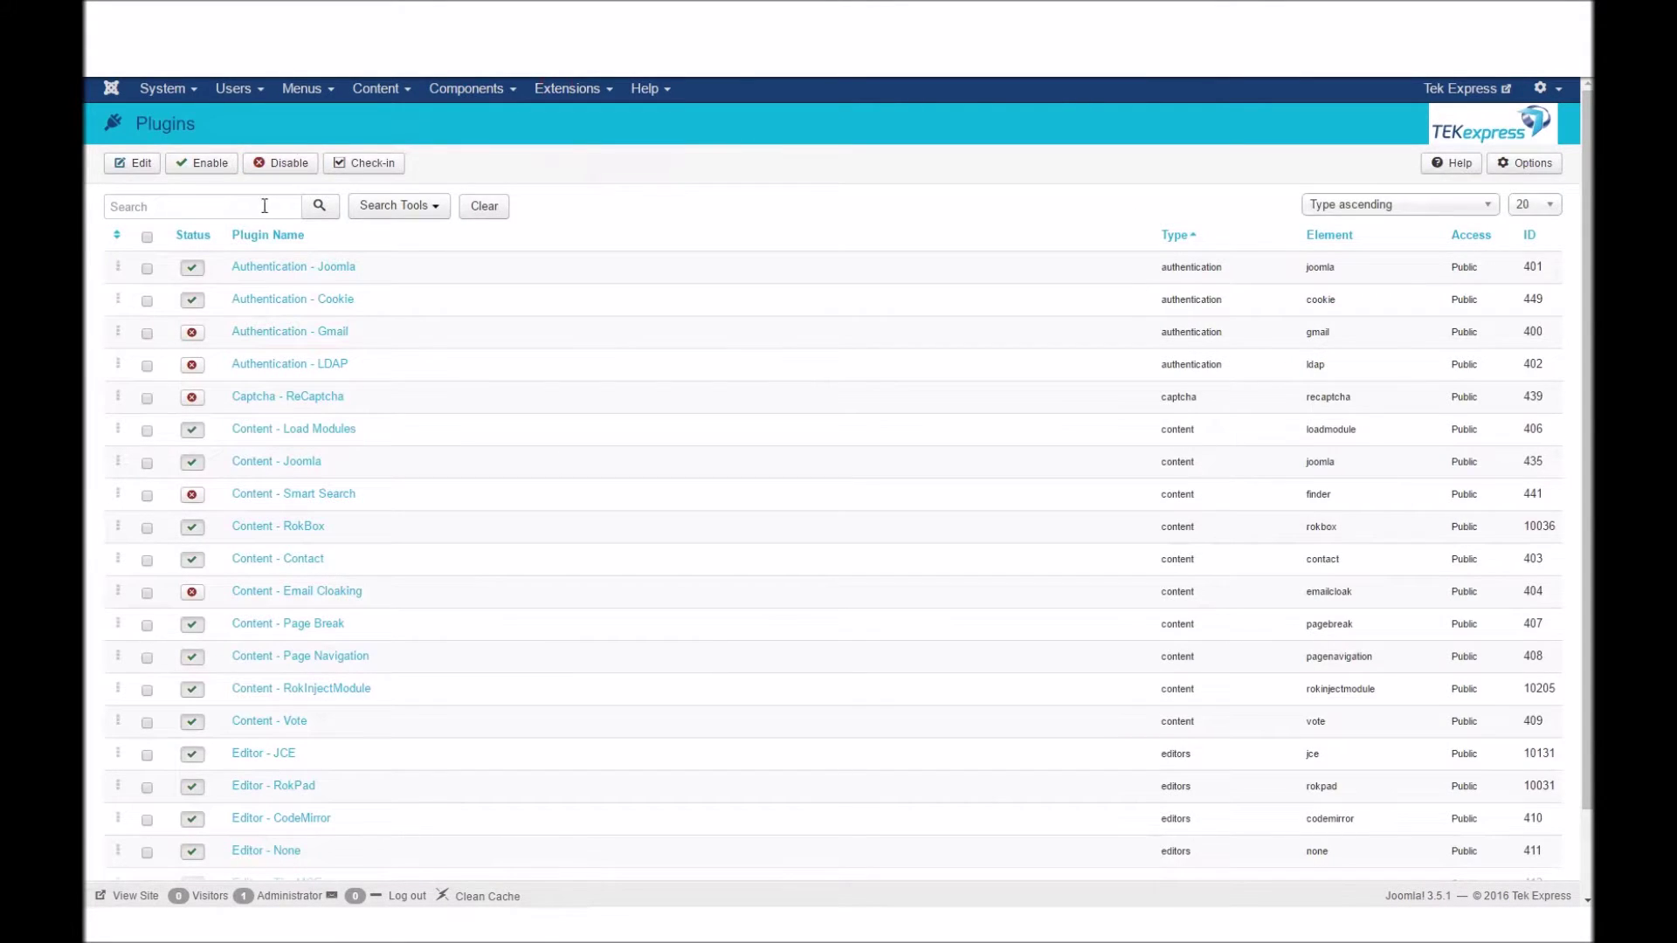
Filter the plugins list by the type editors-xtd
click(428, 208)
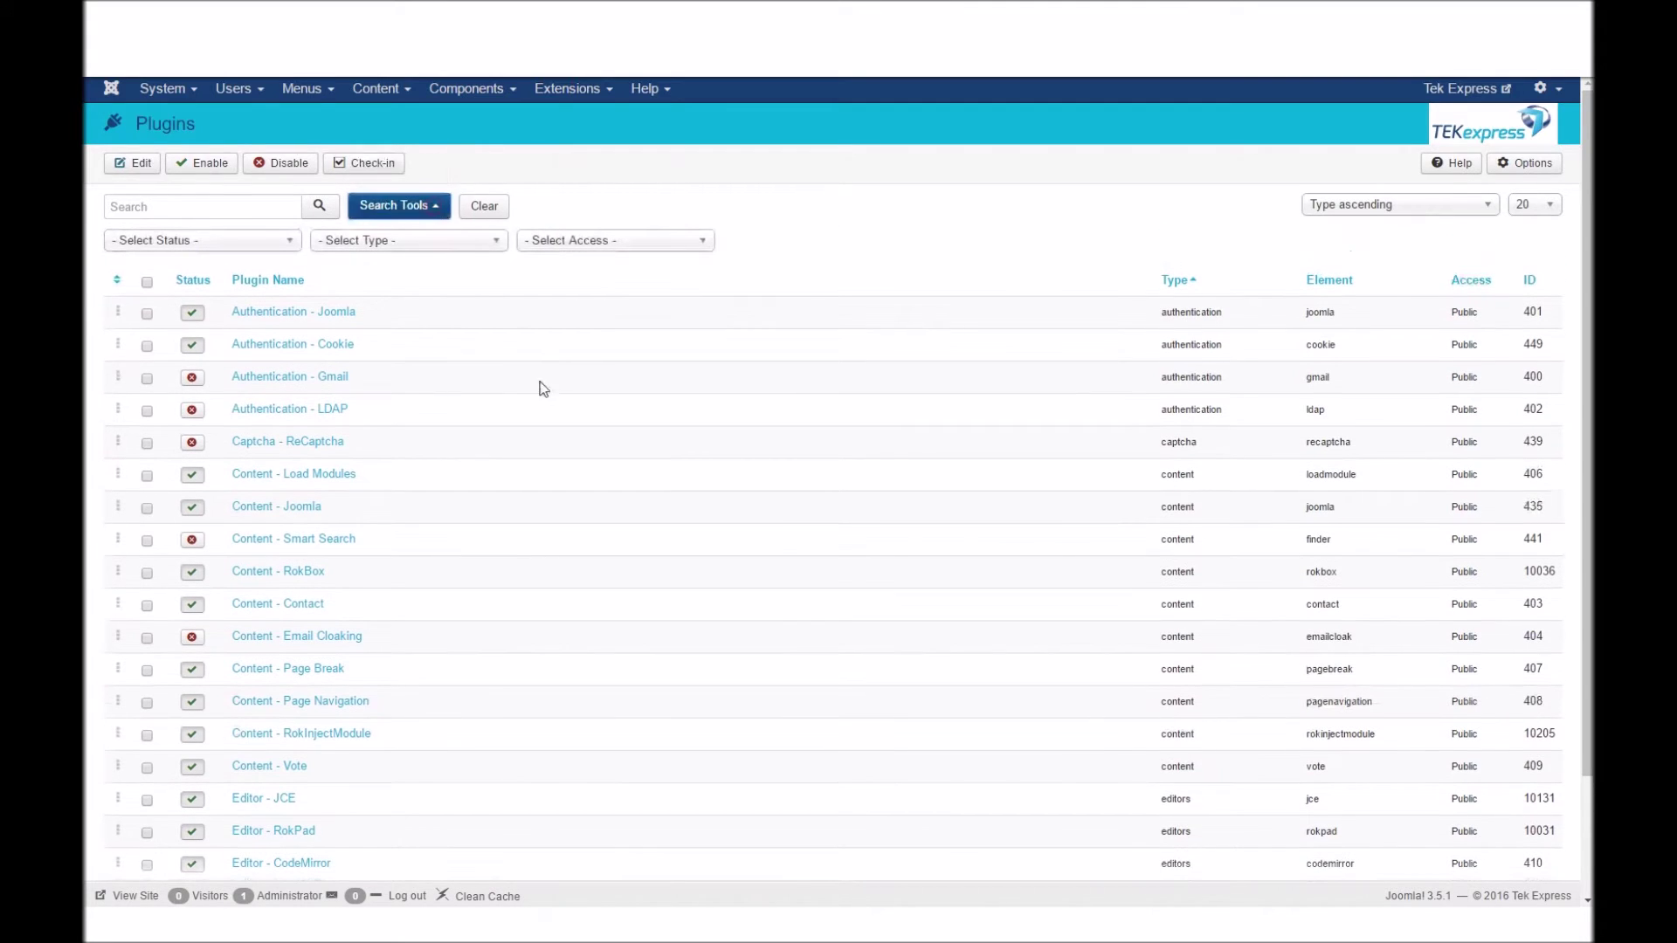
click(455, 249)
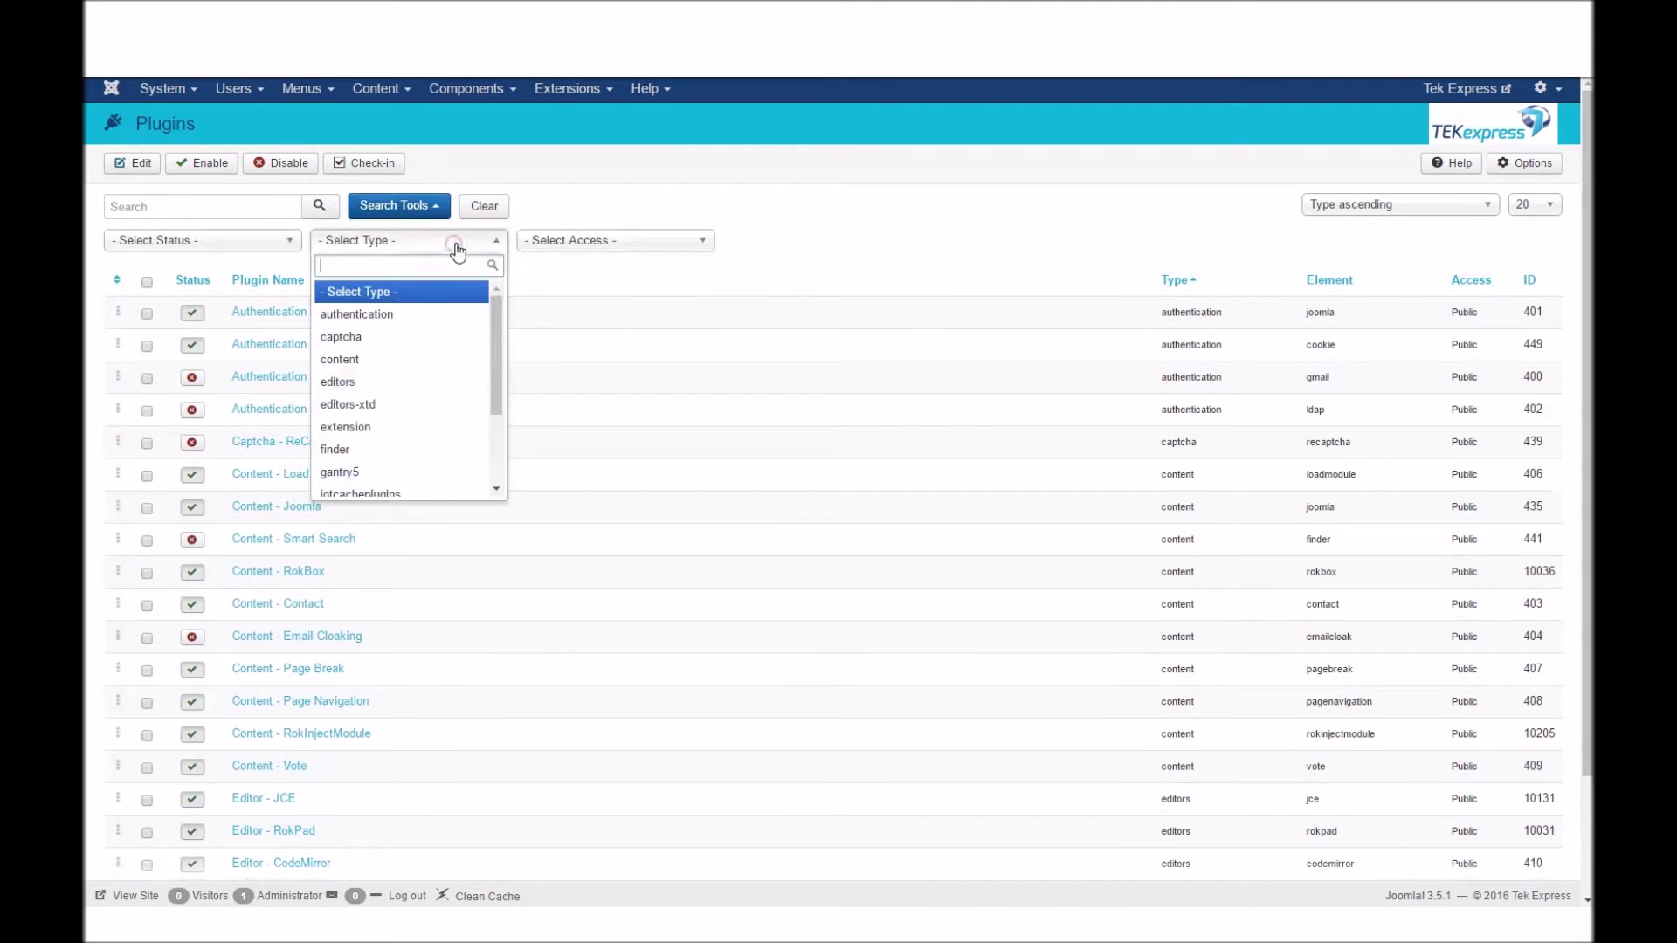
click(400, 405)
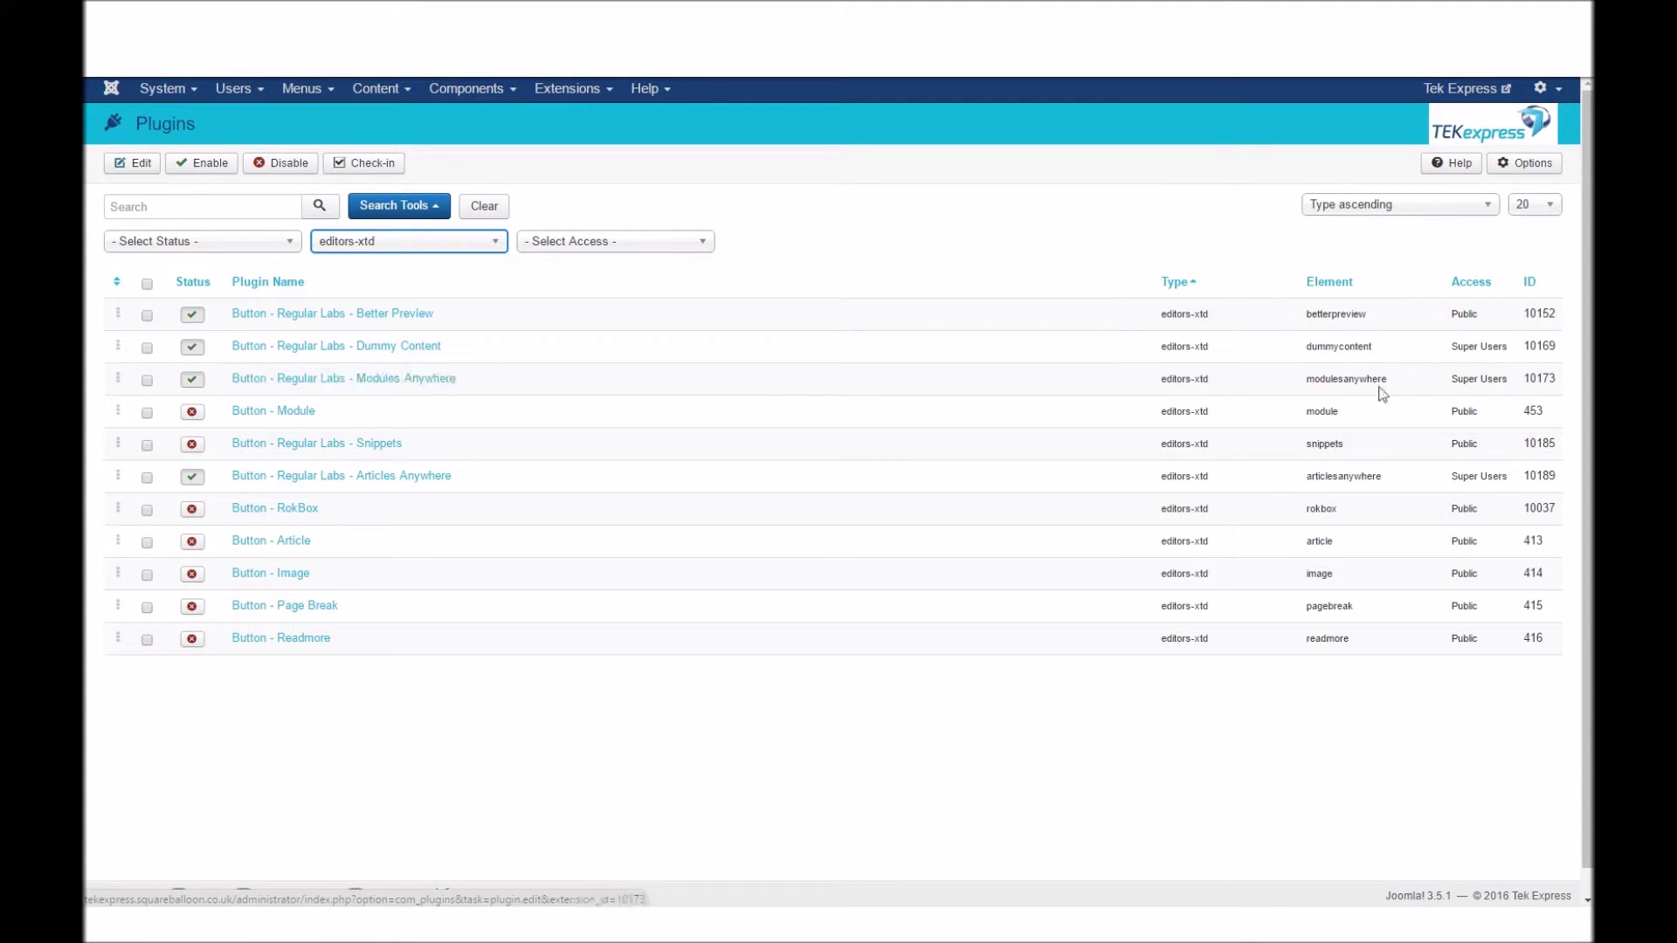
Check the access levels of the Regular Labs Modules Anywhere and Dummy Content button plugins
drag(1451, 377, 1507, 380)
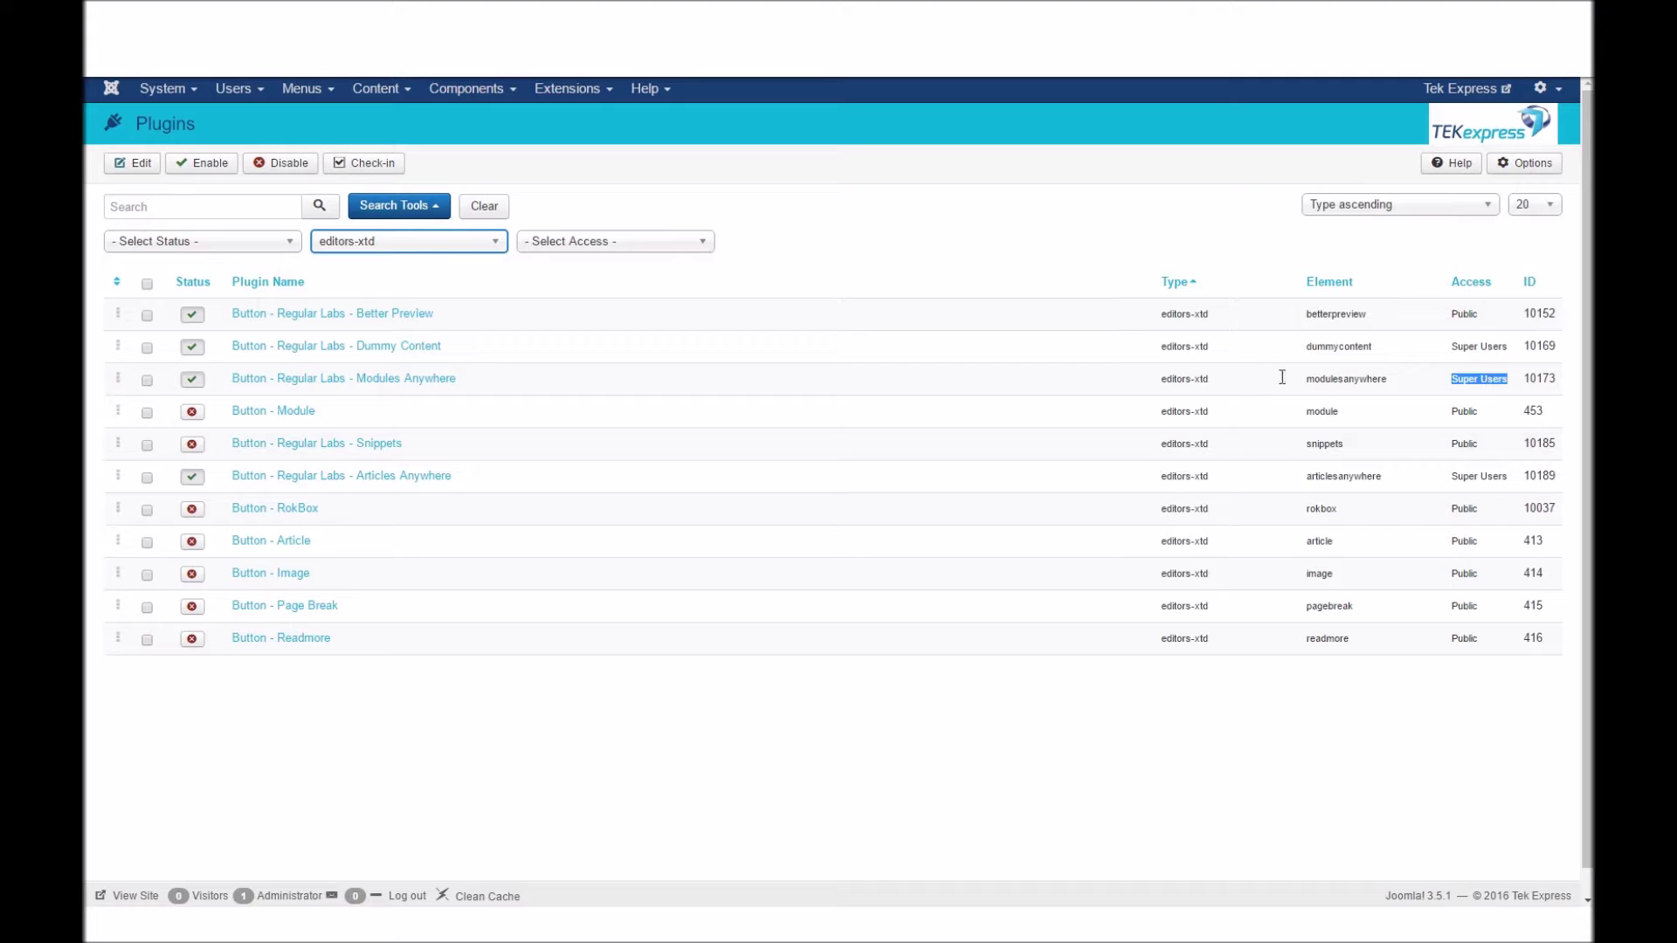
mouse_move(468, 341)
mouse_down()
mouse_move(356, 344)
mouse_move(449, 348)
mouse_up()
triple_click(475, 349)
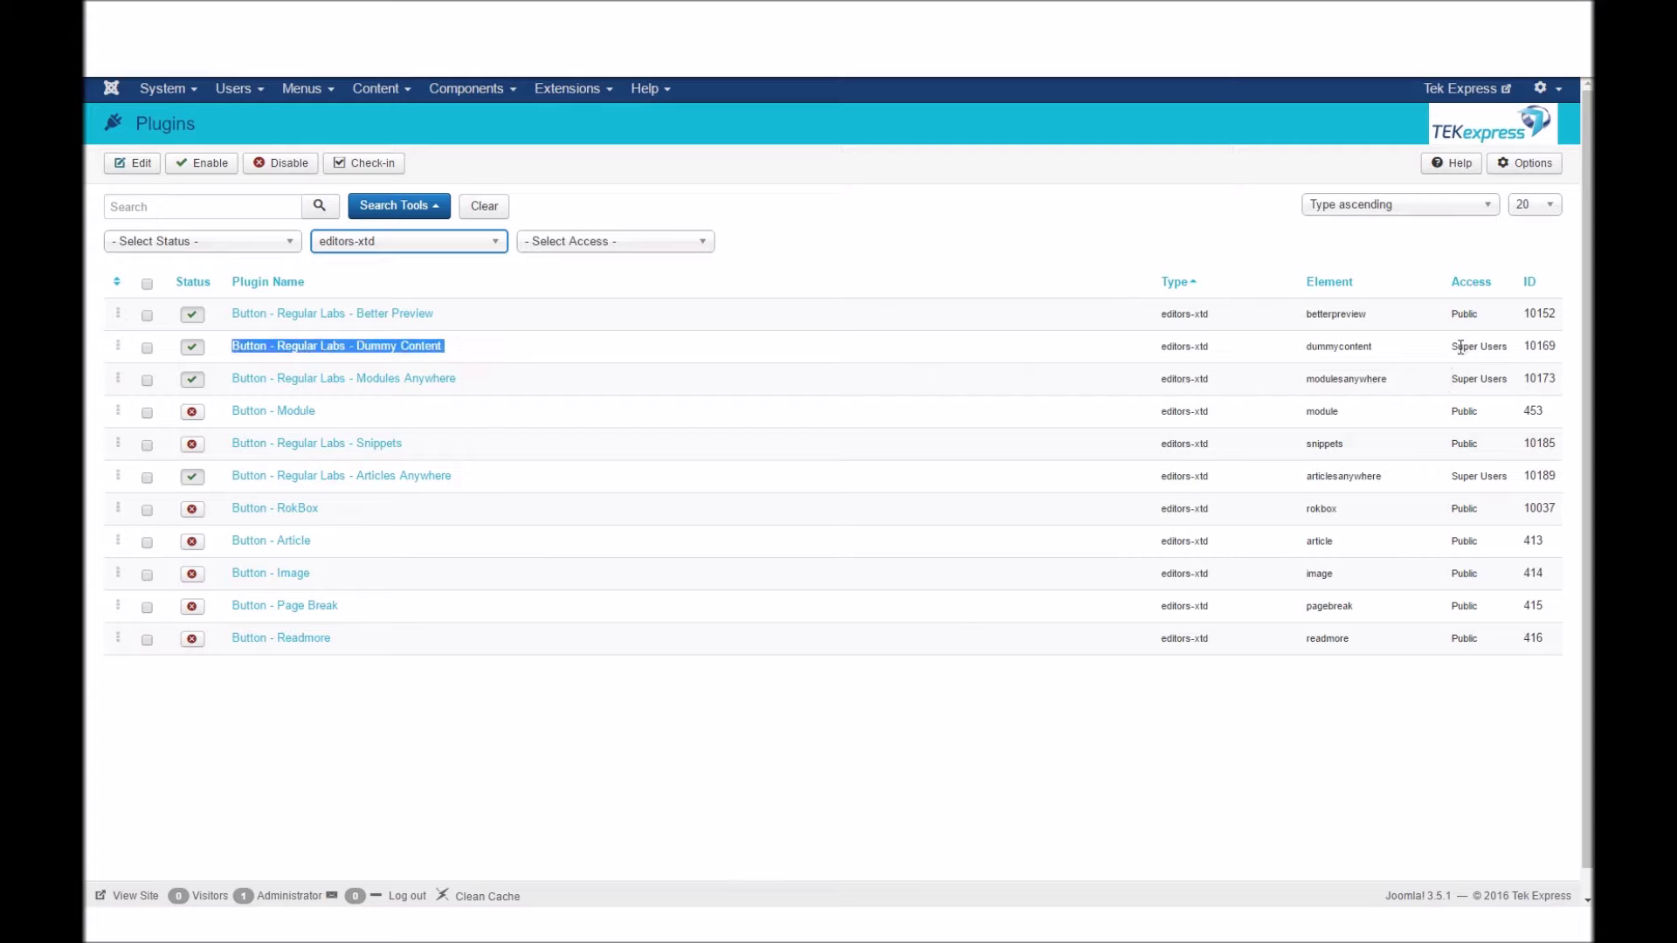
drag(1447, 350, 1510, 352)
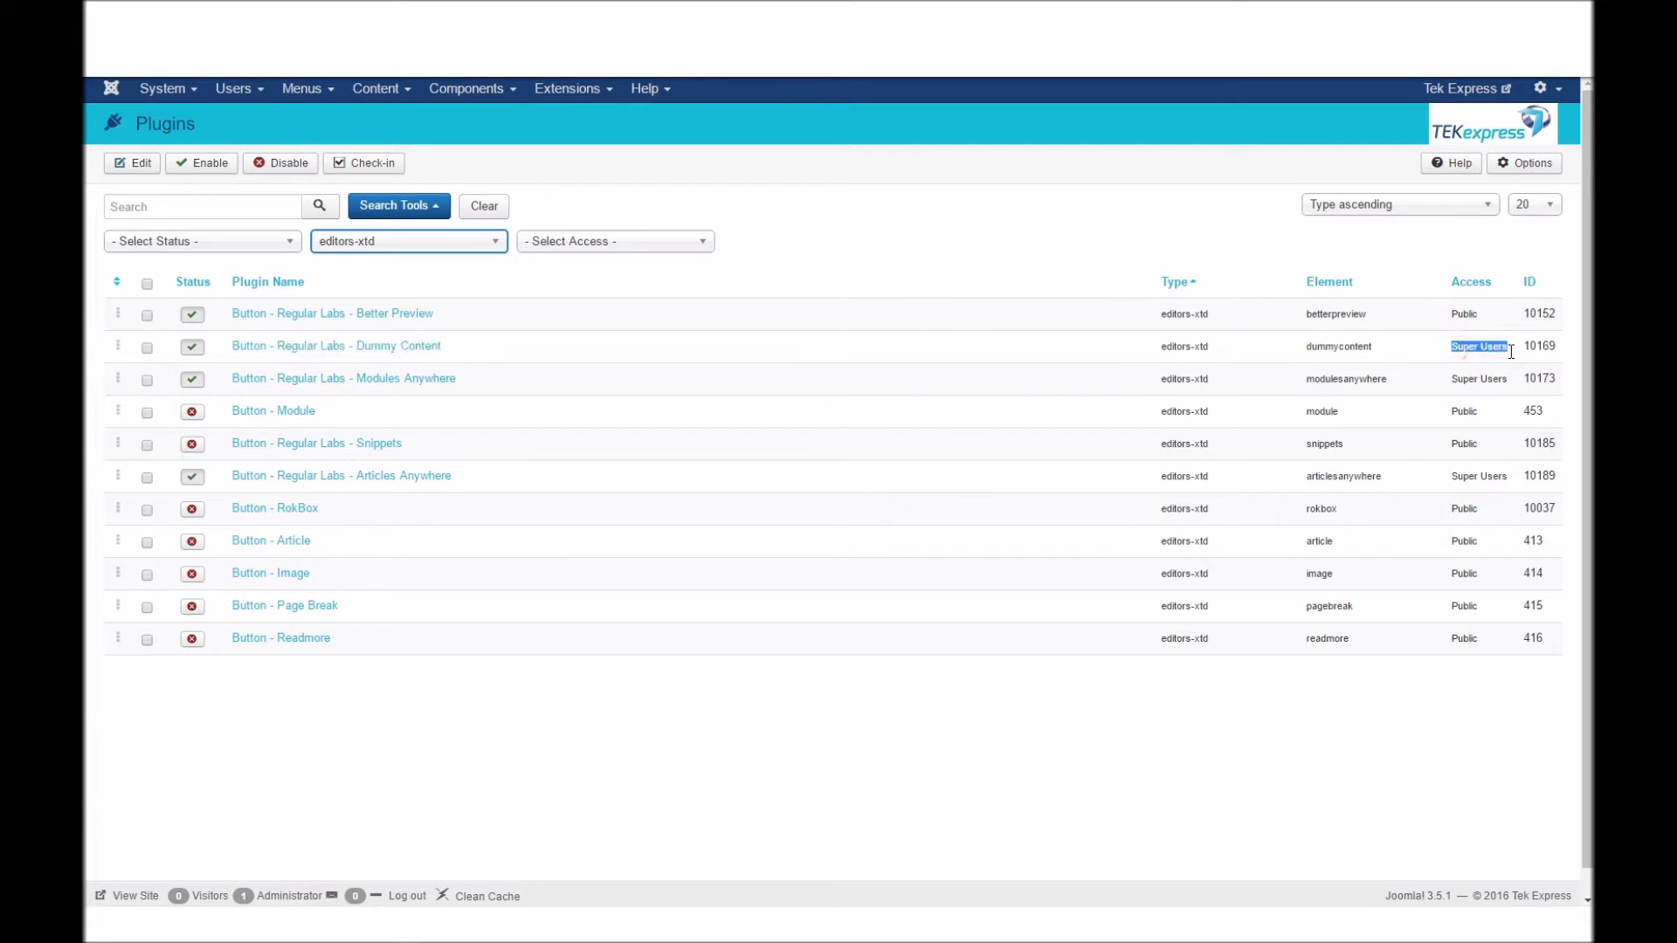
triple_click(472, 348)
click(474, 348)
triple_click(476, 348)
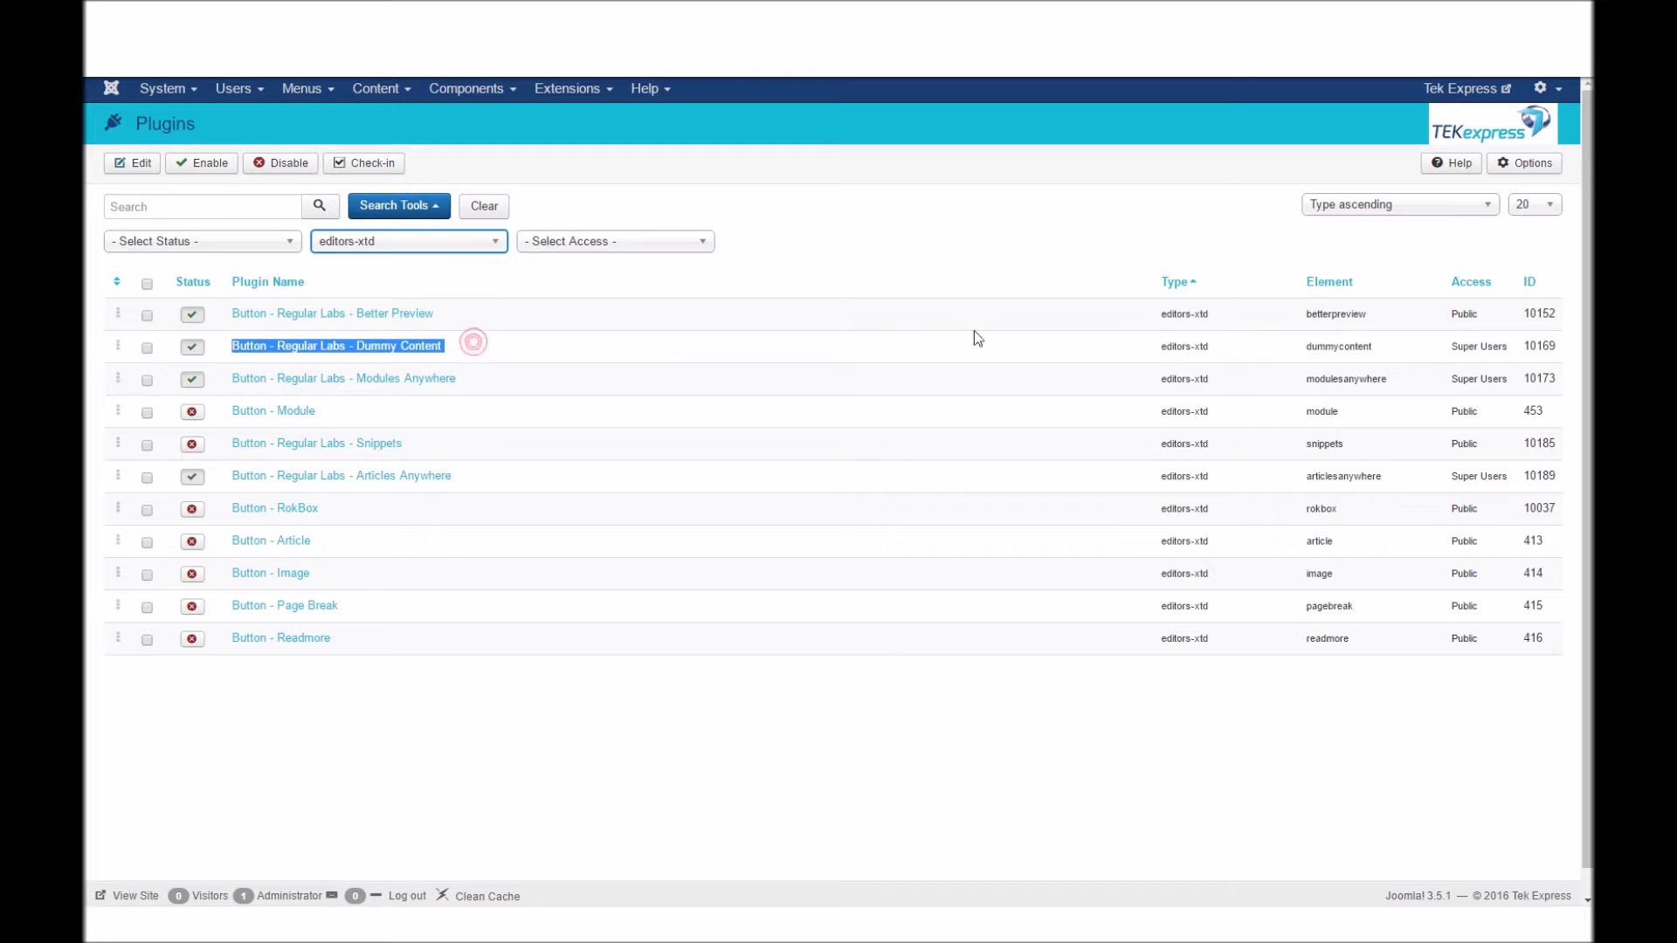
triple_click(1452, 349)
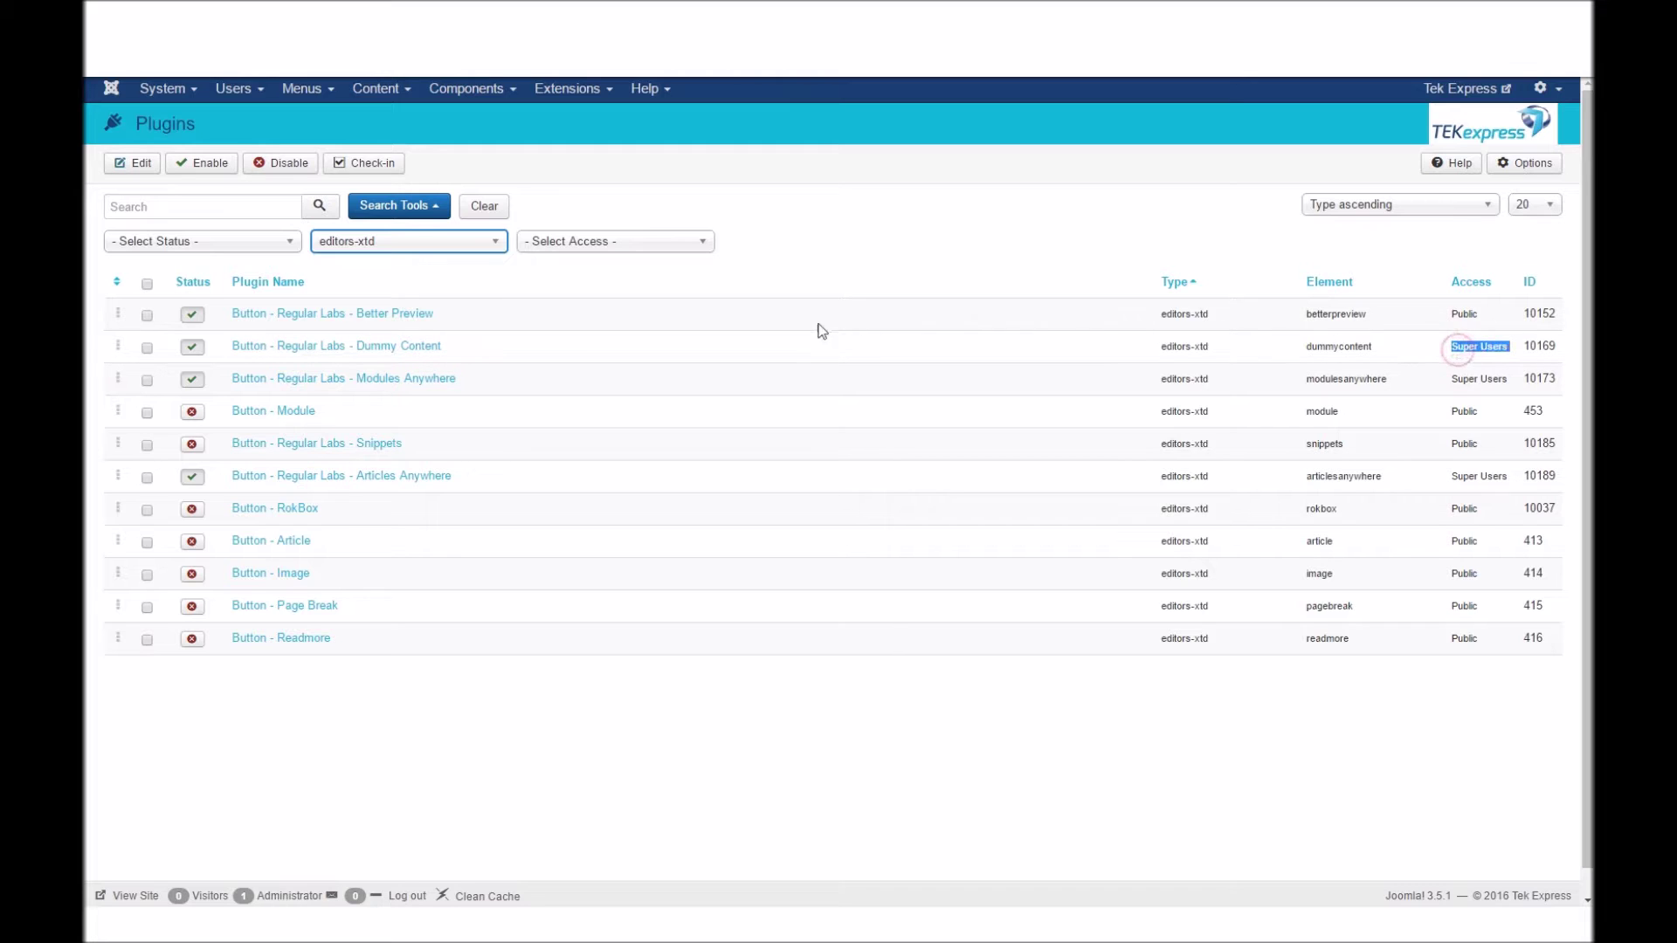
Go to the JCE editor profiles and open the Super Admin profile
click(568, 346)
click(469, 90)
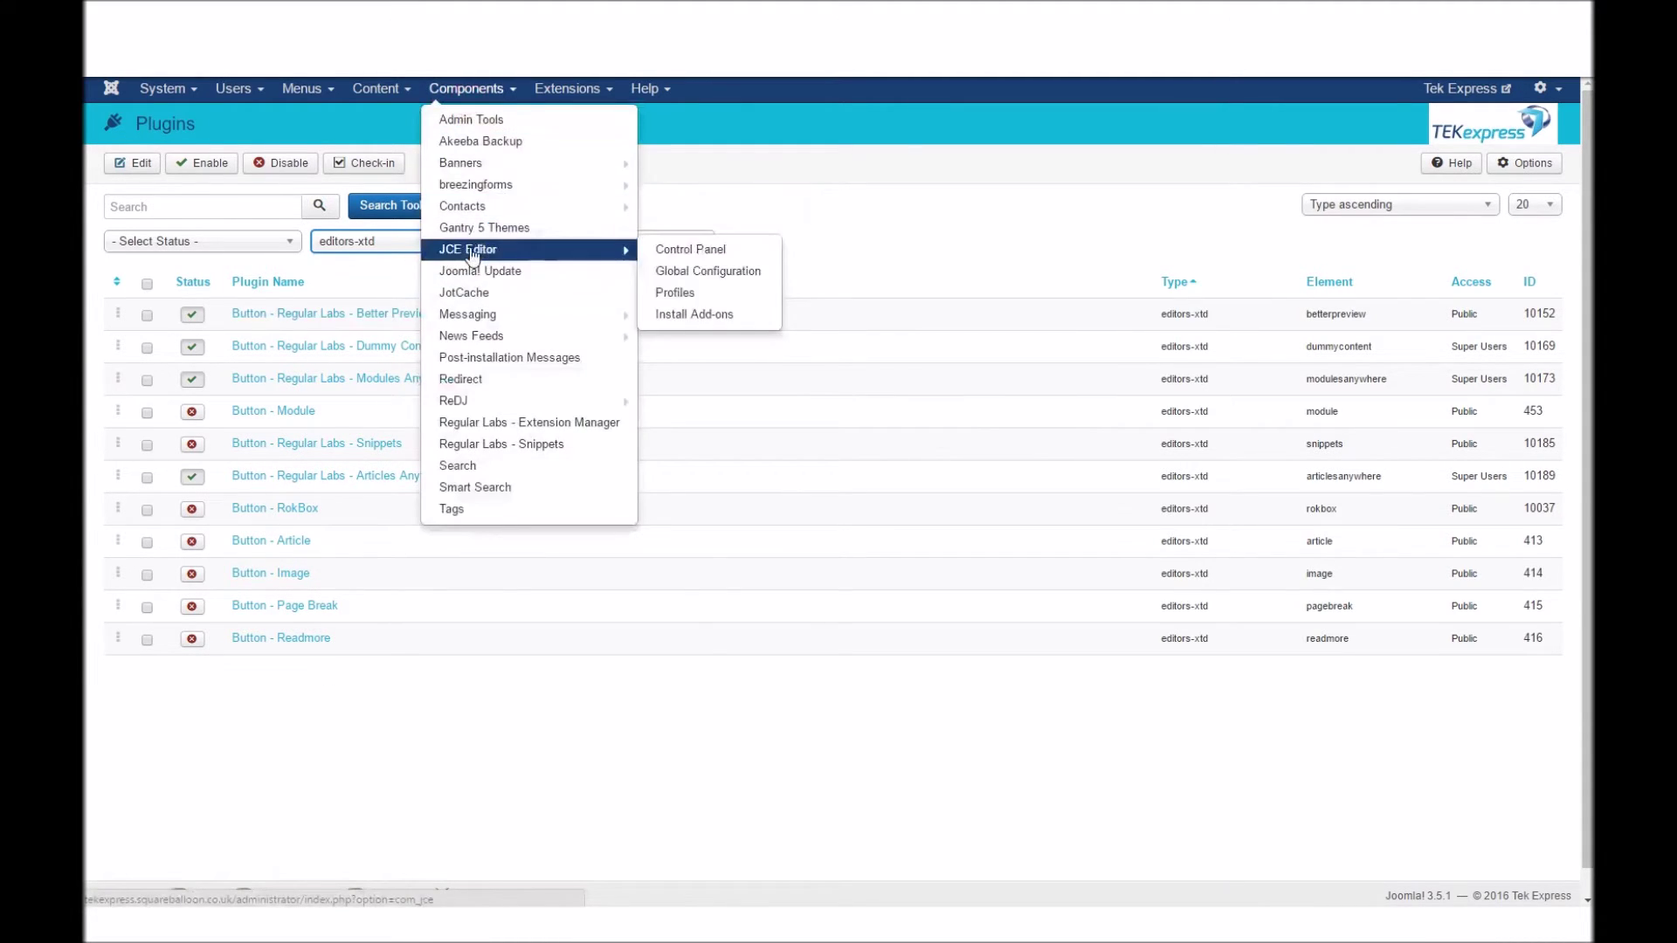
click(471, 252)
click(522, 281)
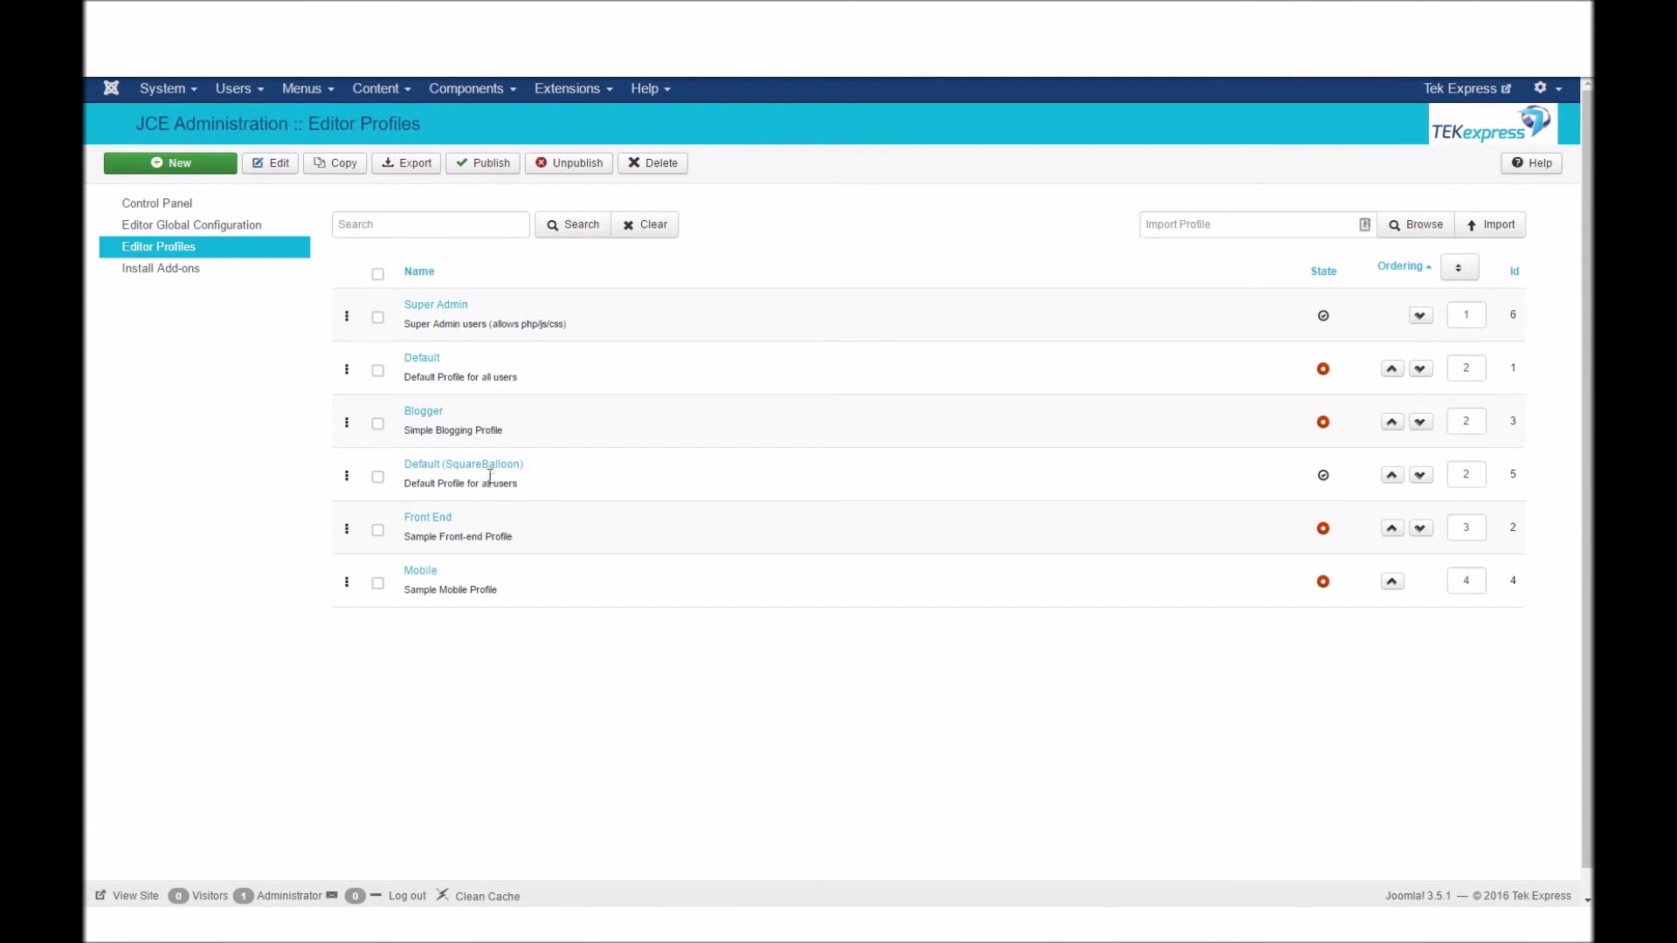
click(434, 303)
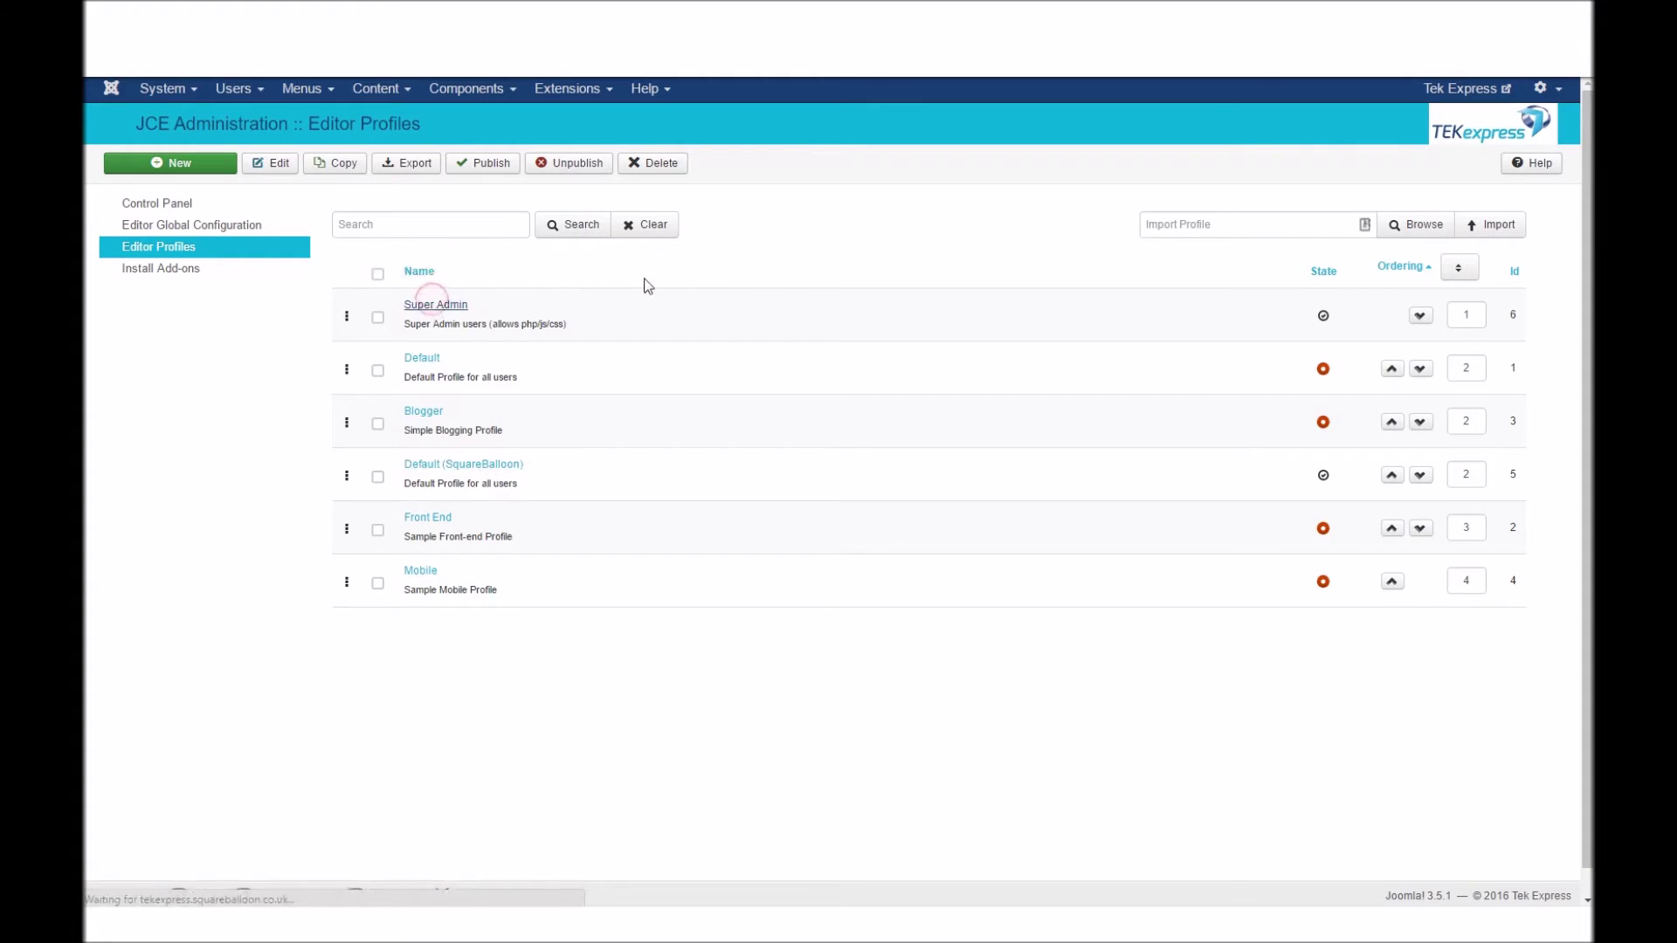
Review the Super Admin profile's advanced editor parameters, including the Javascript, CSS, PHP and prohibited attribute settings
click(589, 218)
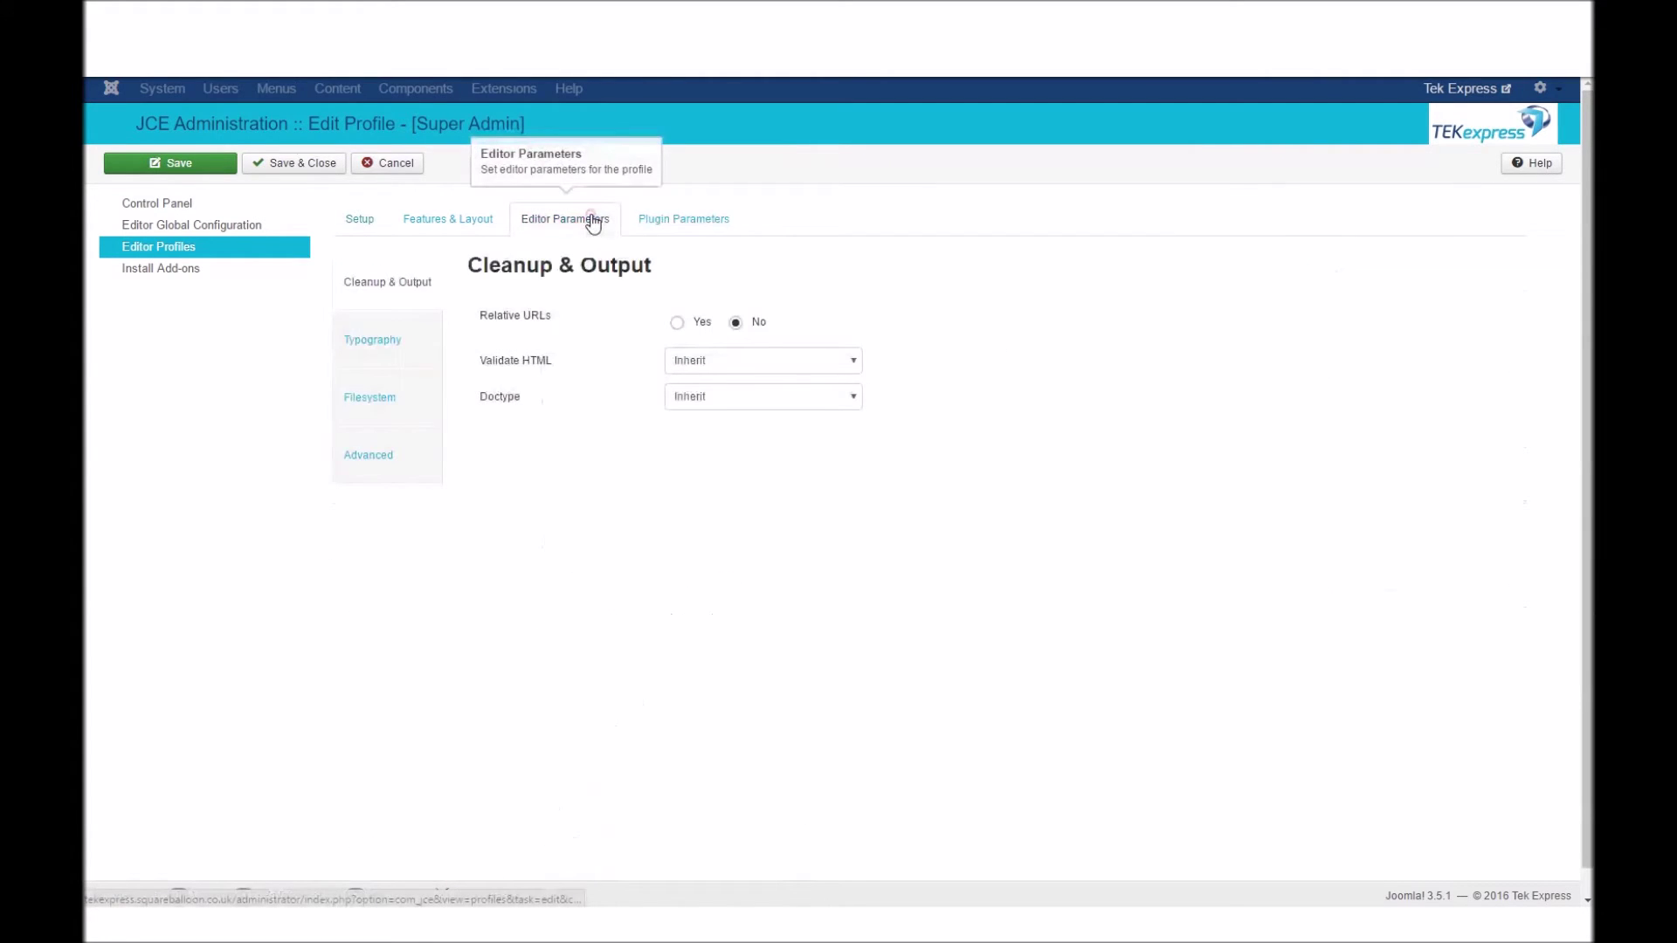
click(480, 223)
click(542, 220)
click(421, 466)
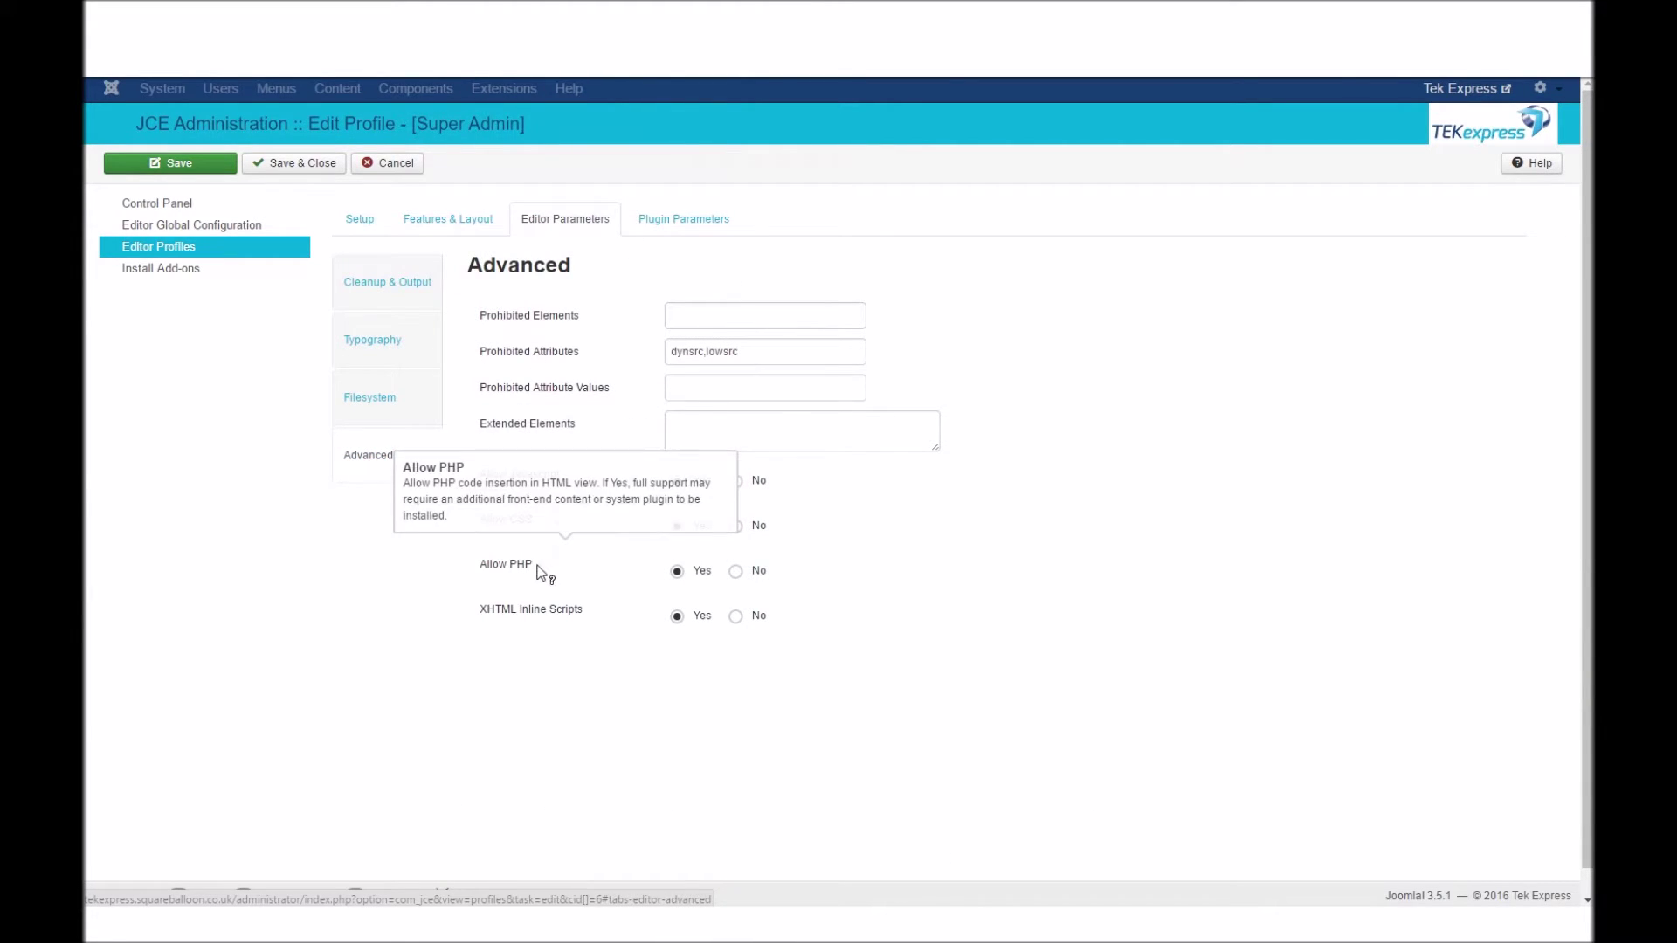
mouse_move(547, 400)
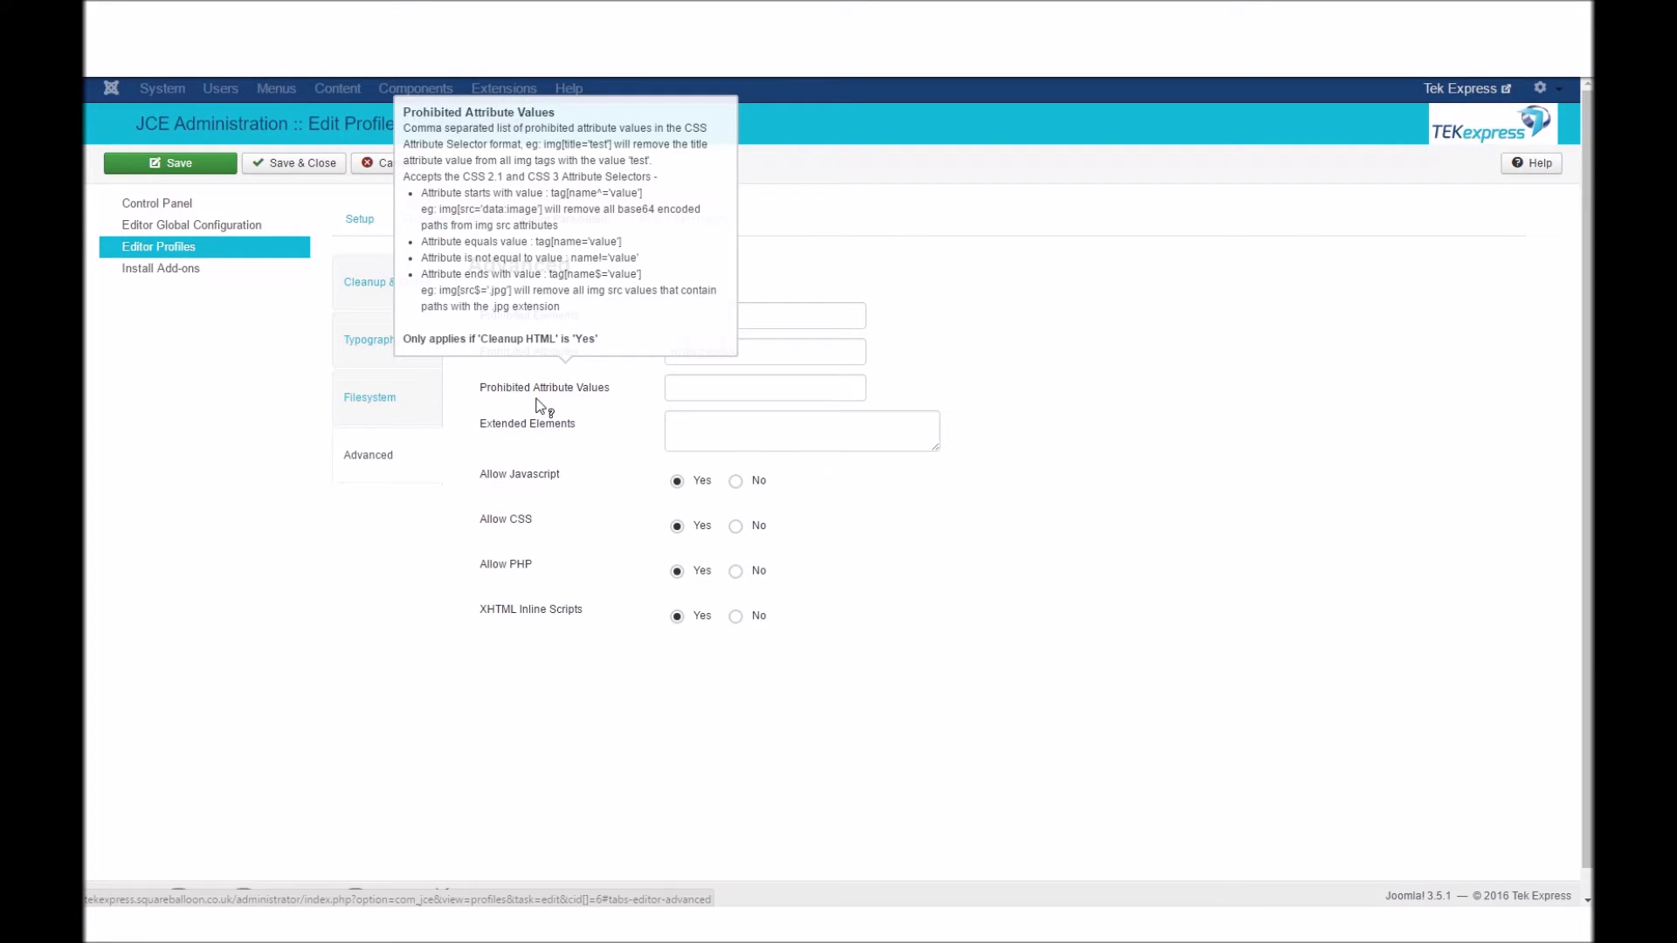
Examine the Super Admin profile's setup details and its area, device, component and user group assignments
click(359, 218)
scroll(955, 520, down, 5)
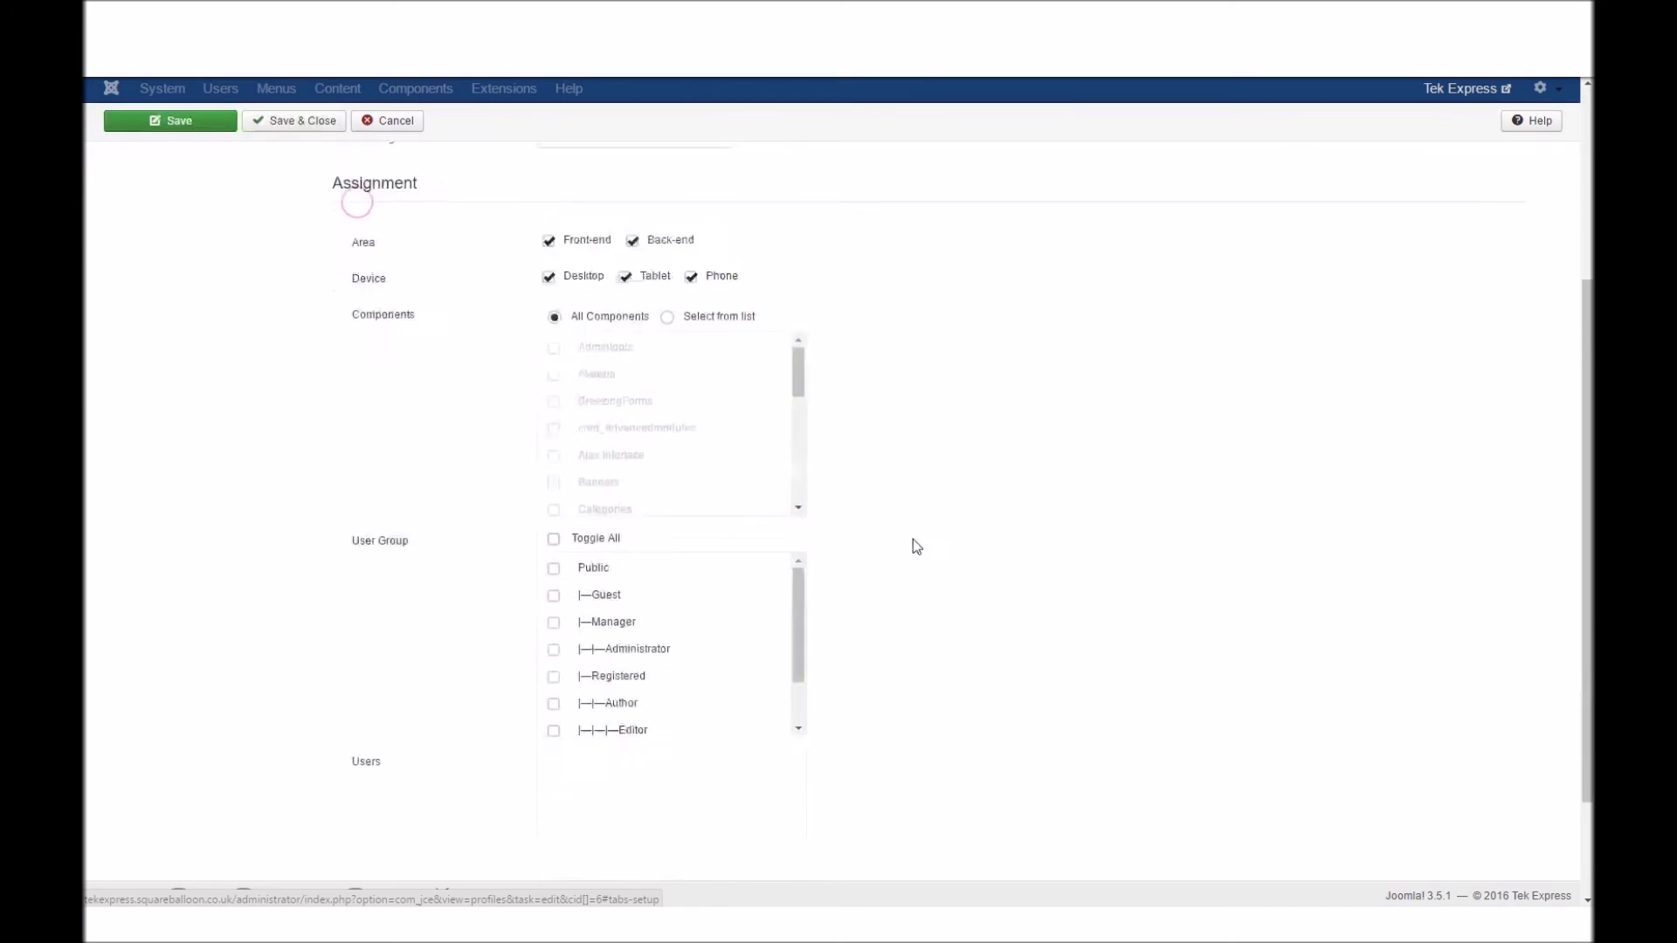
scroll(671, 417, up, 1)
scroll(673, 515, down, 2)
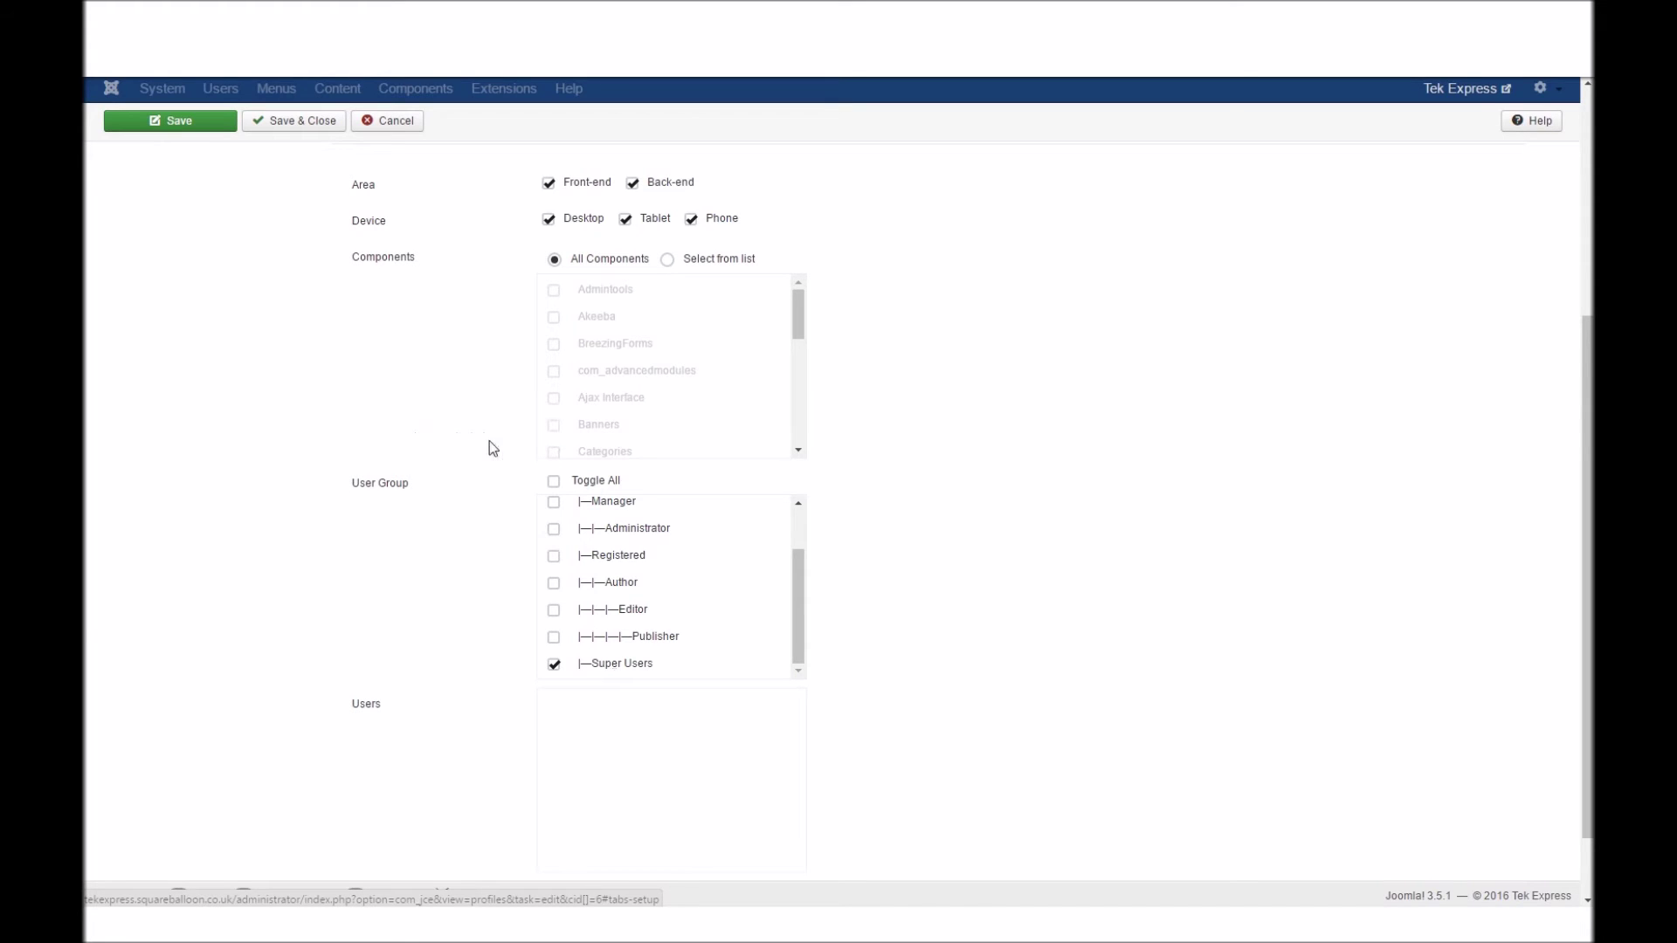
scroll(699, 594, up, 1)
scroll(672, 629, down, 1)
scroll(655, 506, up, 2)
scroll(782, 529, down, 2)
scroll(839, 638, up, 3)
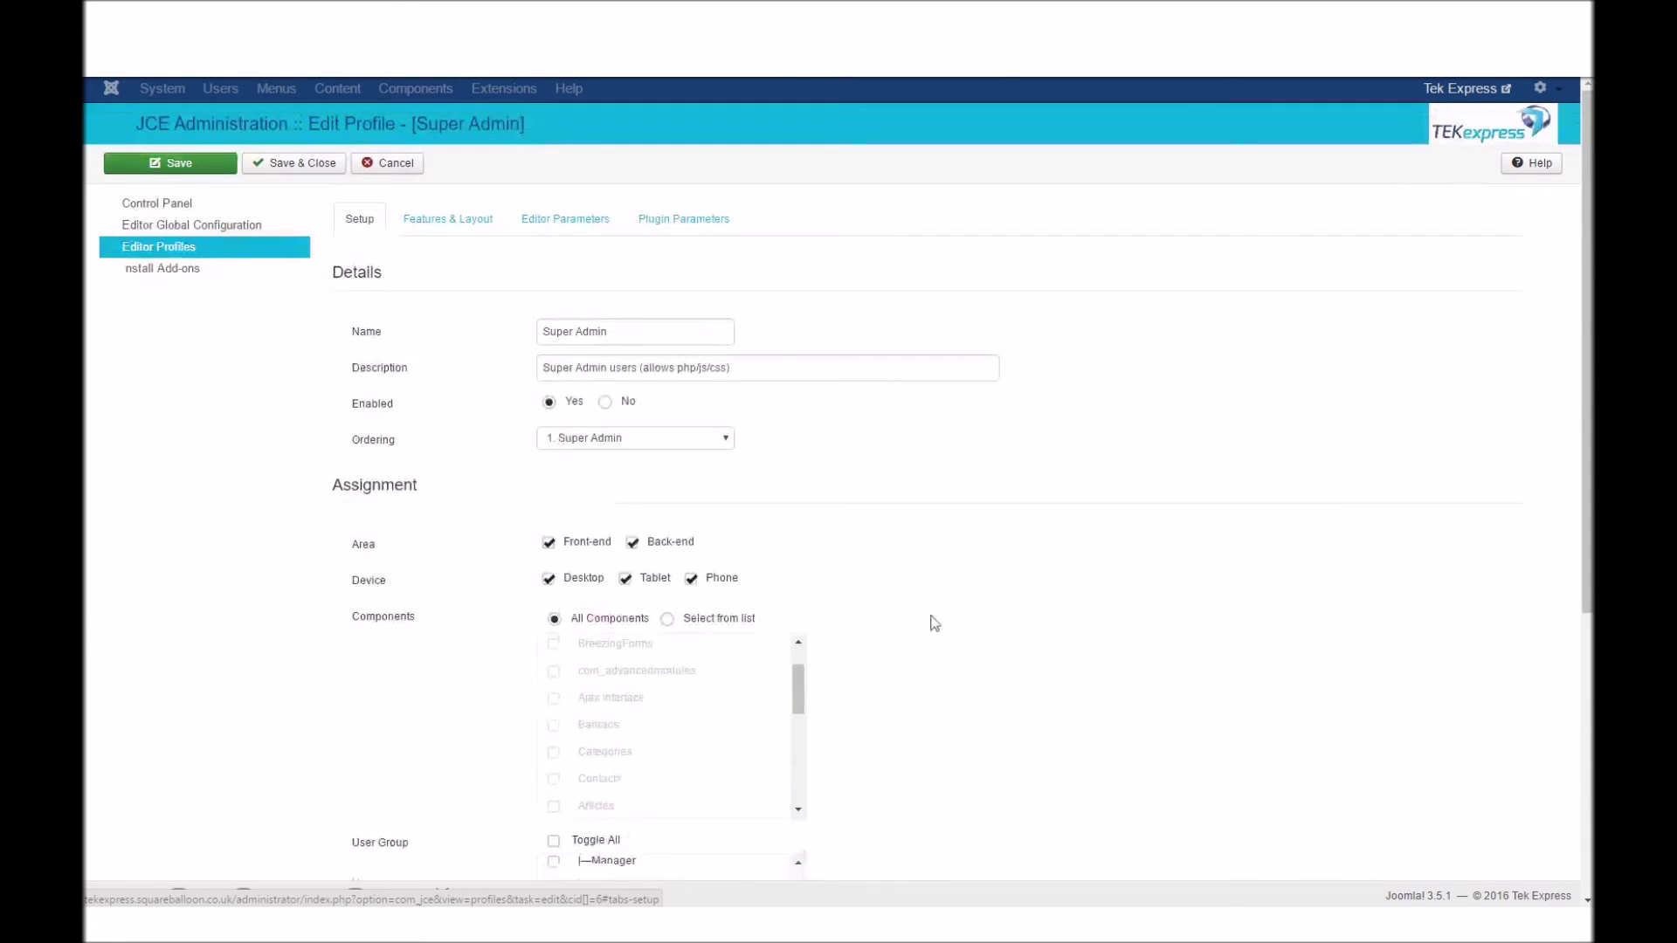
Look through the Super Admin profile's plugin parameters, editor parameters and features layout, and close the profile without saving
click(683, 220)
click(565, 219)
click(448, 220)
click(358, 219)
click(393, 168)
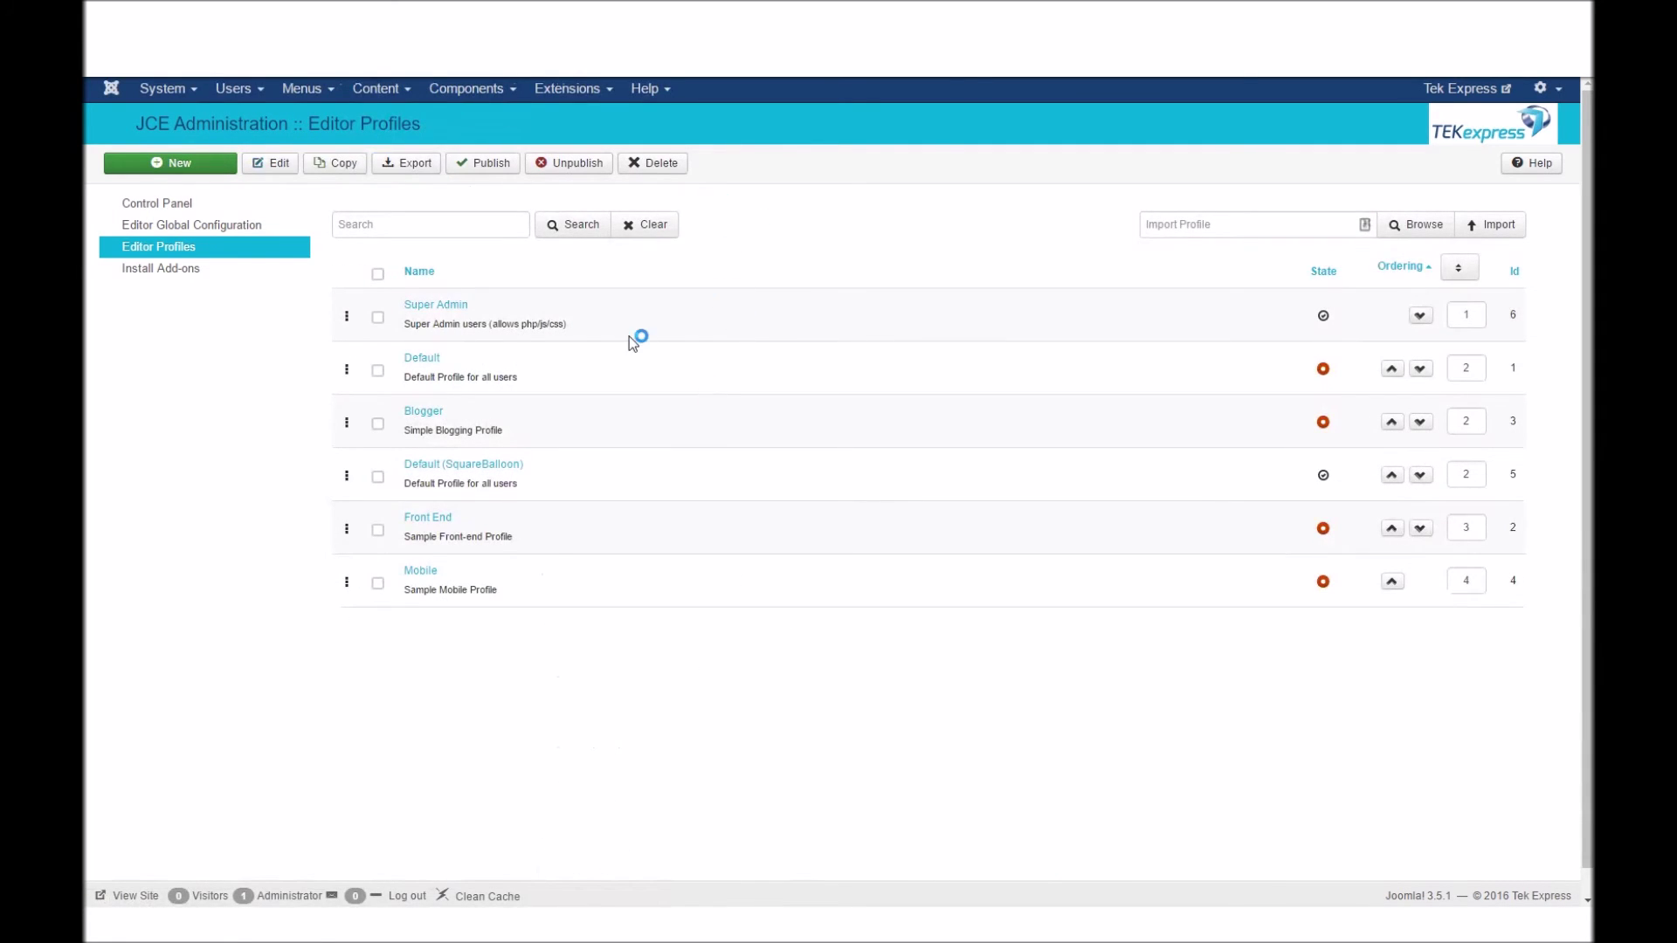
Mark the Super Admin and Default (SquareBalloon) profiles in the list and unmark both again
click(378, 318)
click(376, 478)
click(1420, 227)
click(1264, 247)
click(378, 318)
click(377, 476)
click(1582, 854)
click(1422, 939)
mouse_move(1440, 892)
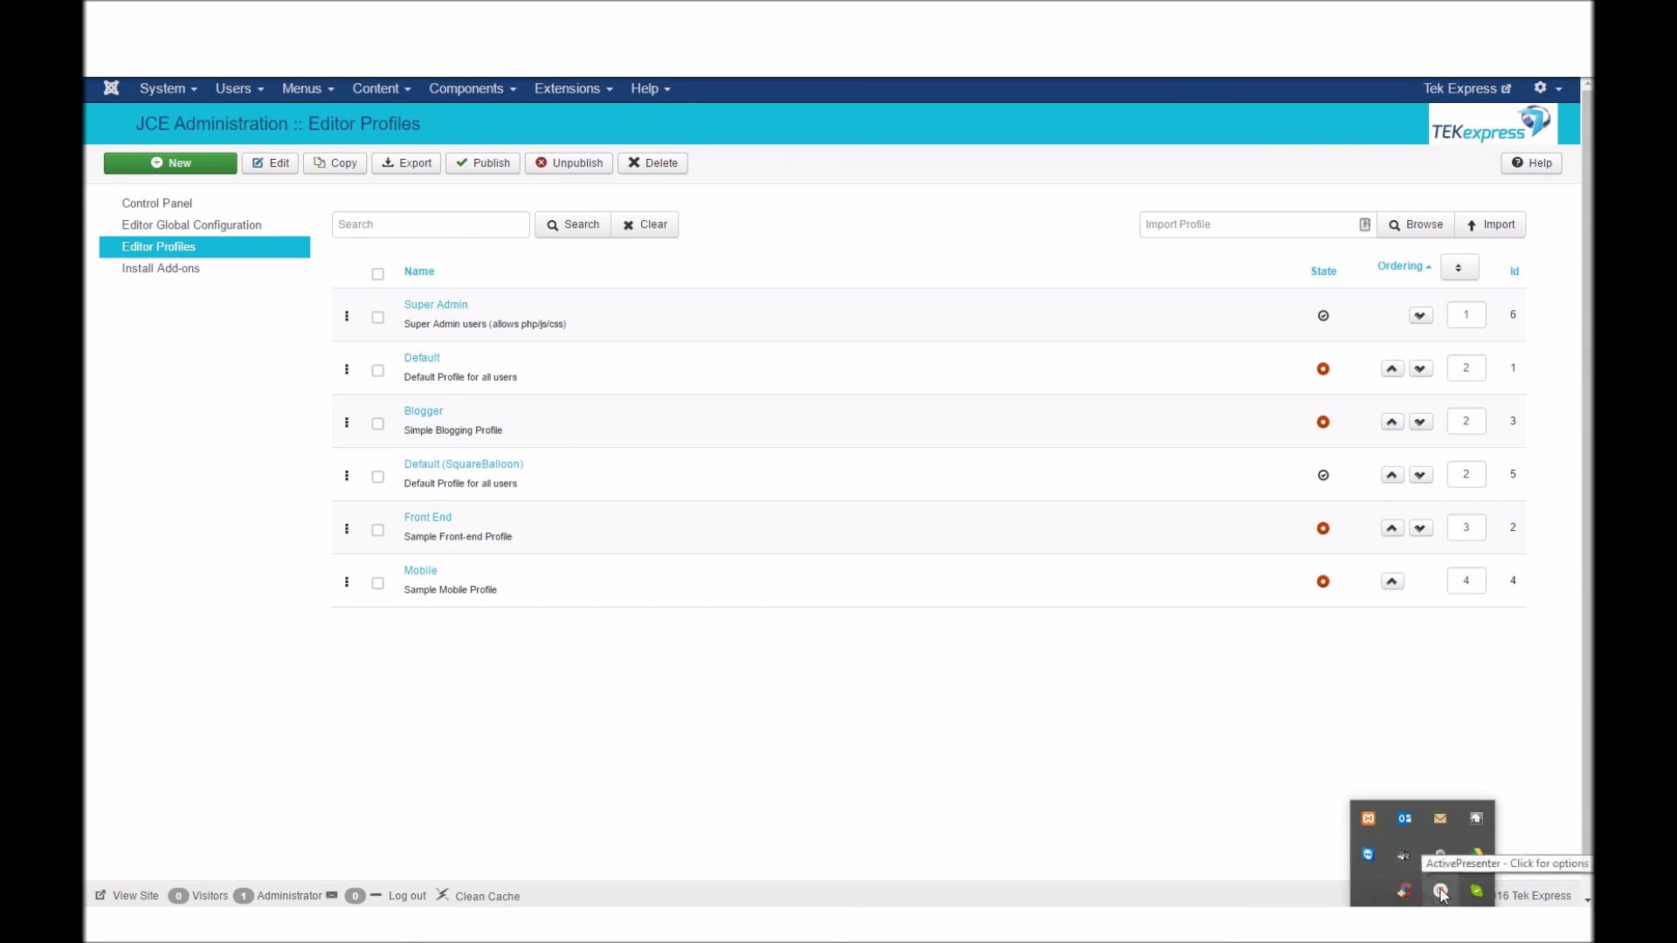
drag(1537, 850, 1137, 657)
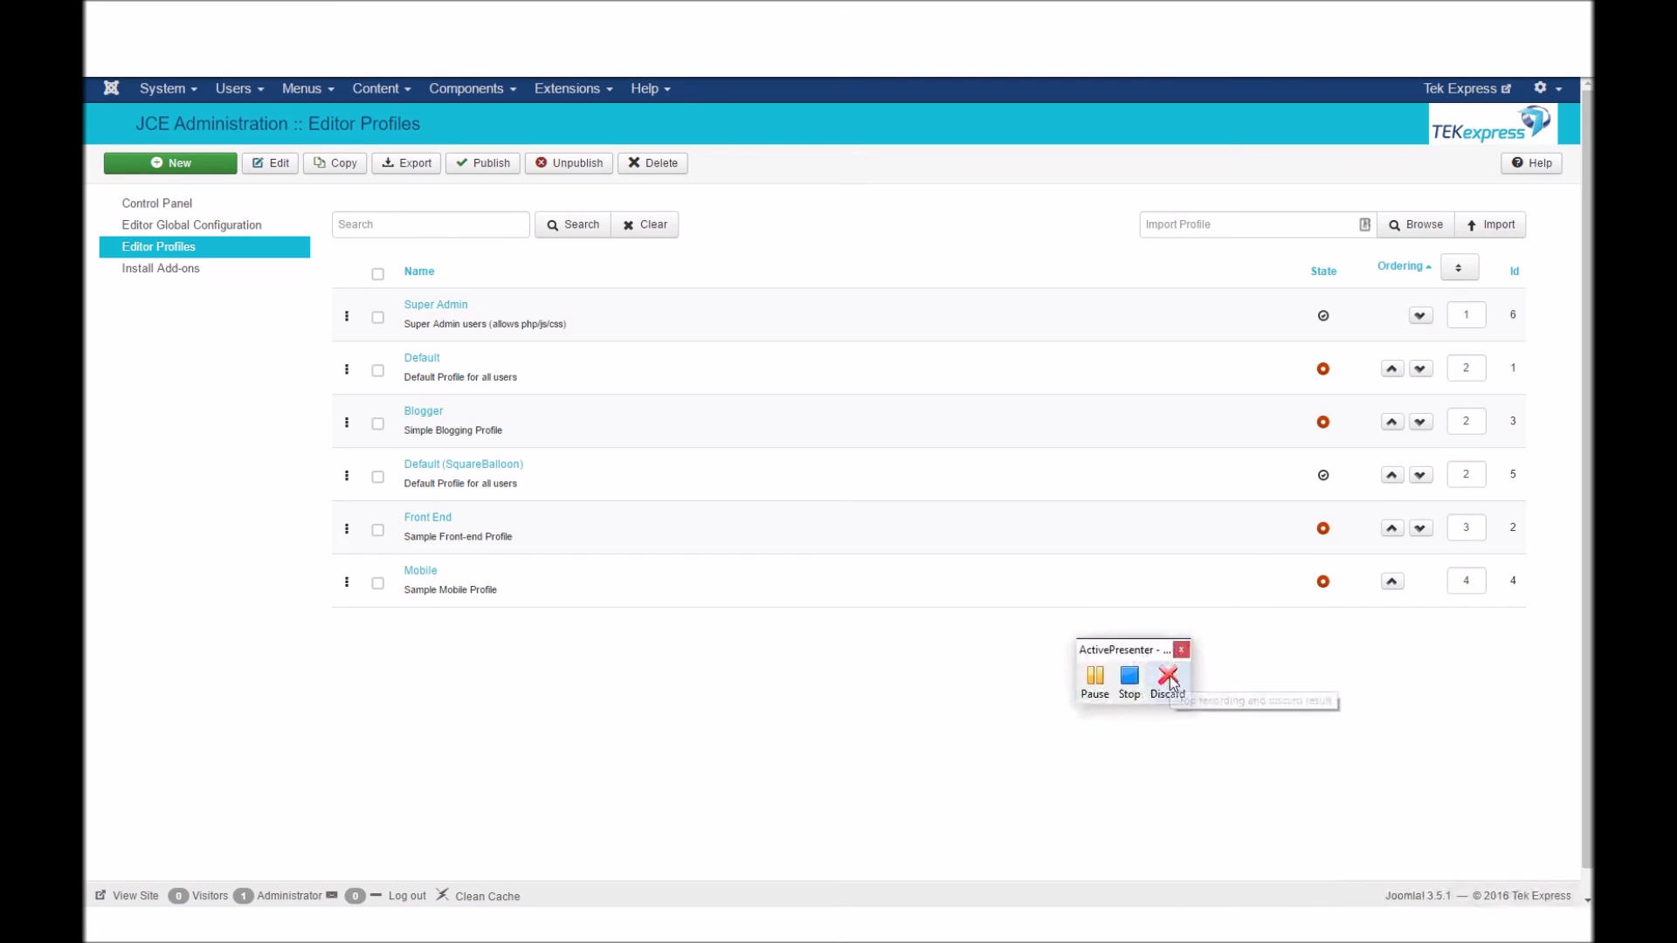